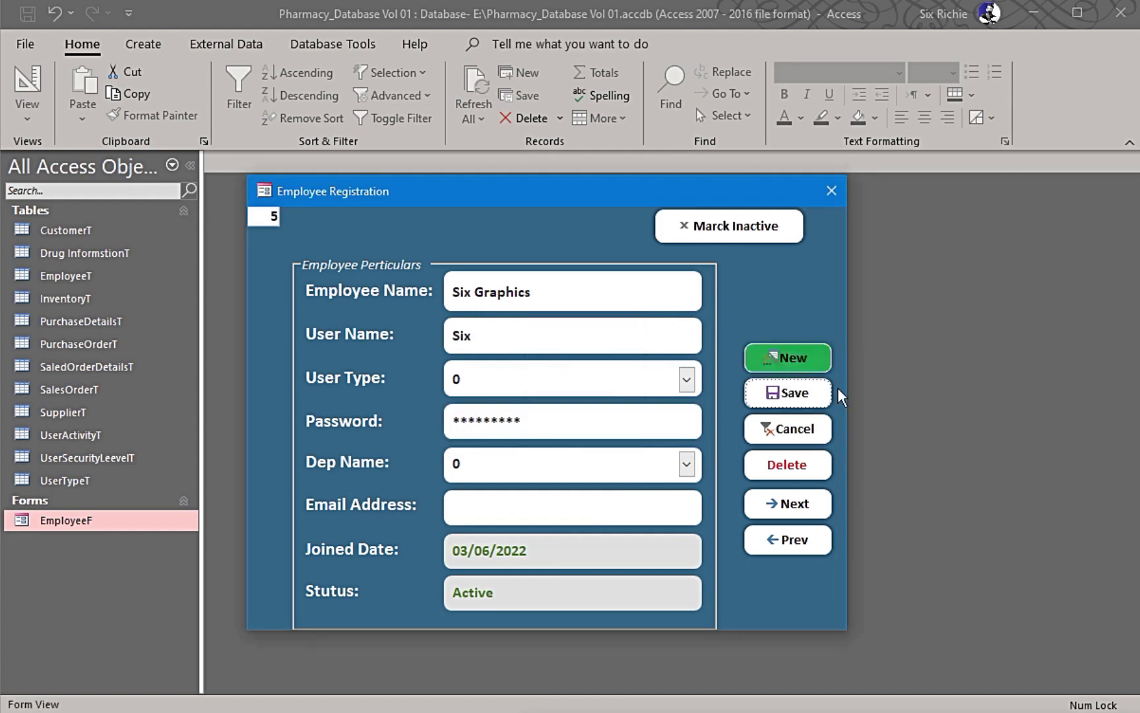
Test the employee form's Cancel function on the current record and move on to the next record.
{"action": "left_click", "coordinate": [793, 433]}
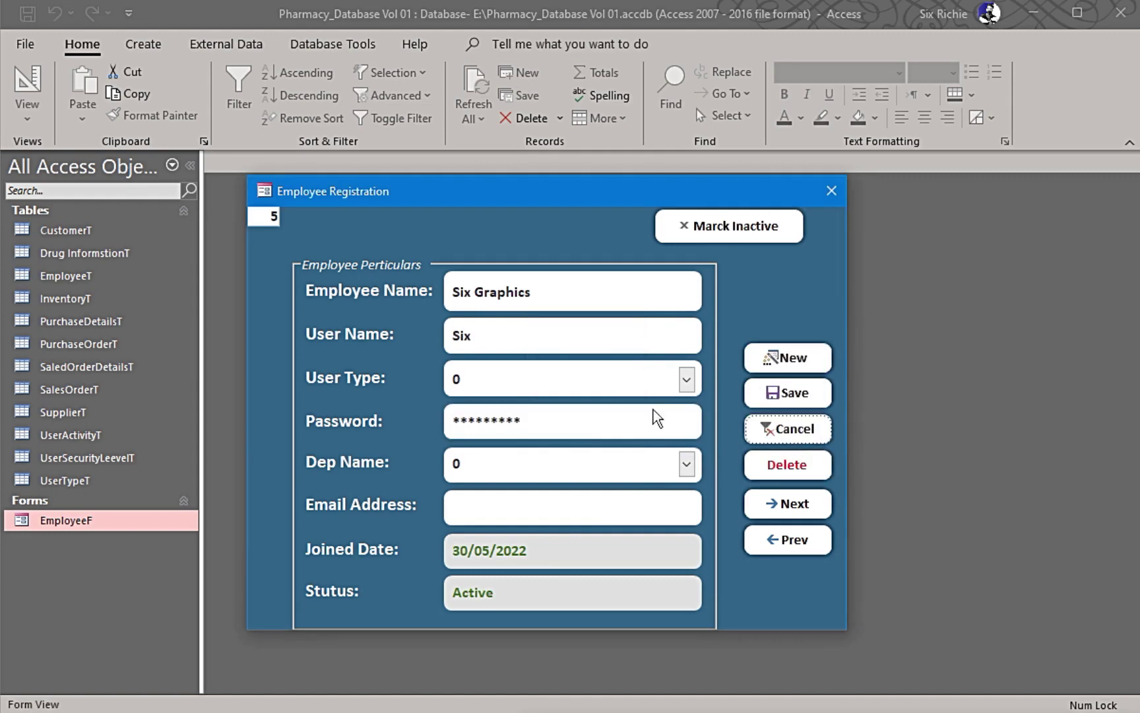
{"action": "left_click", "coordinate": [776, 430]}
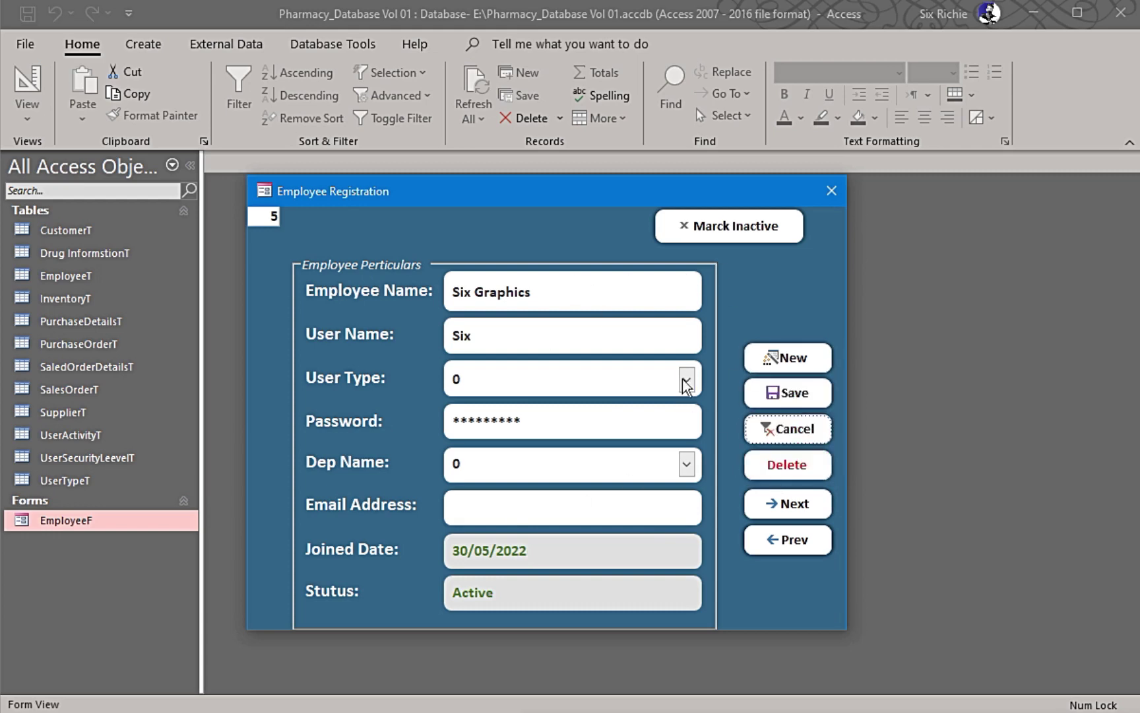
{"action": "left_click", "coordinate": [791, 504]}
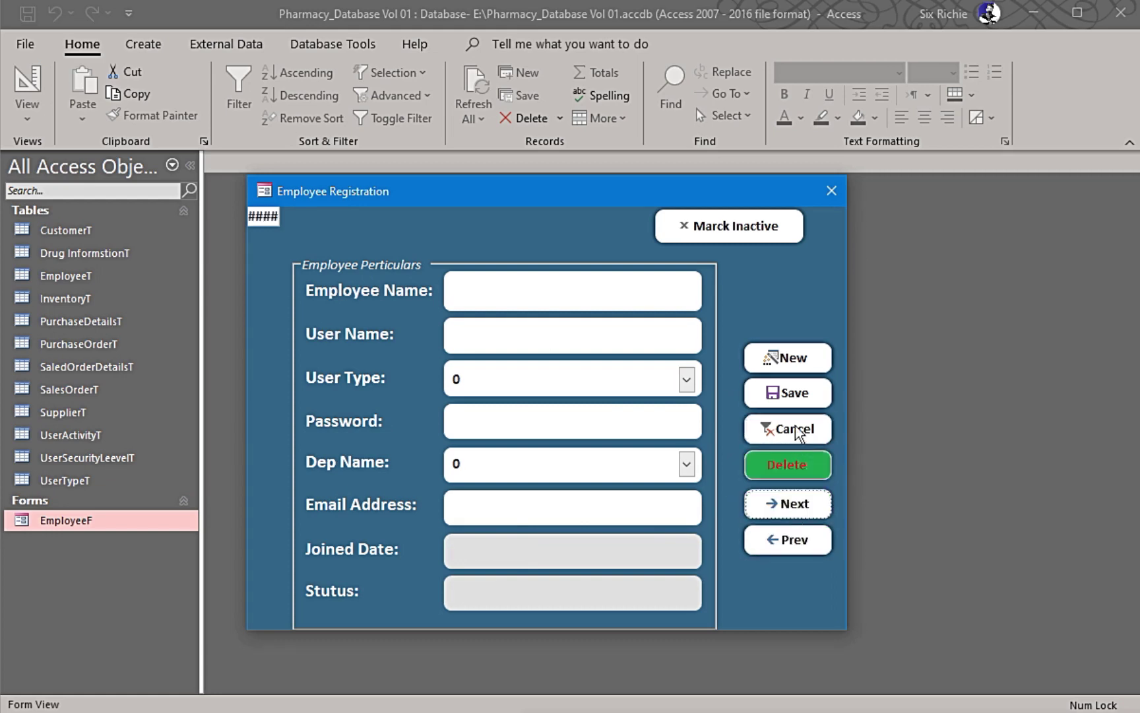
Test the Delete function on the blank employee record, declining the deletion and dismissing the resulting notice.
{"action": "left_click", "coordinate": [792, 466]}
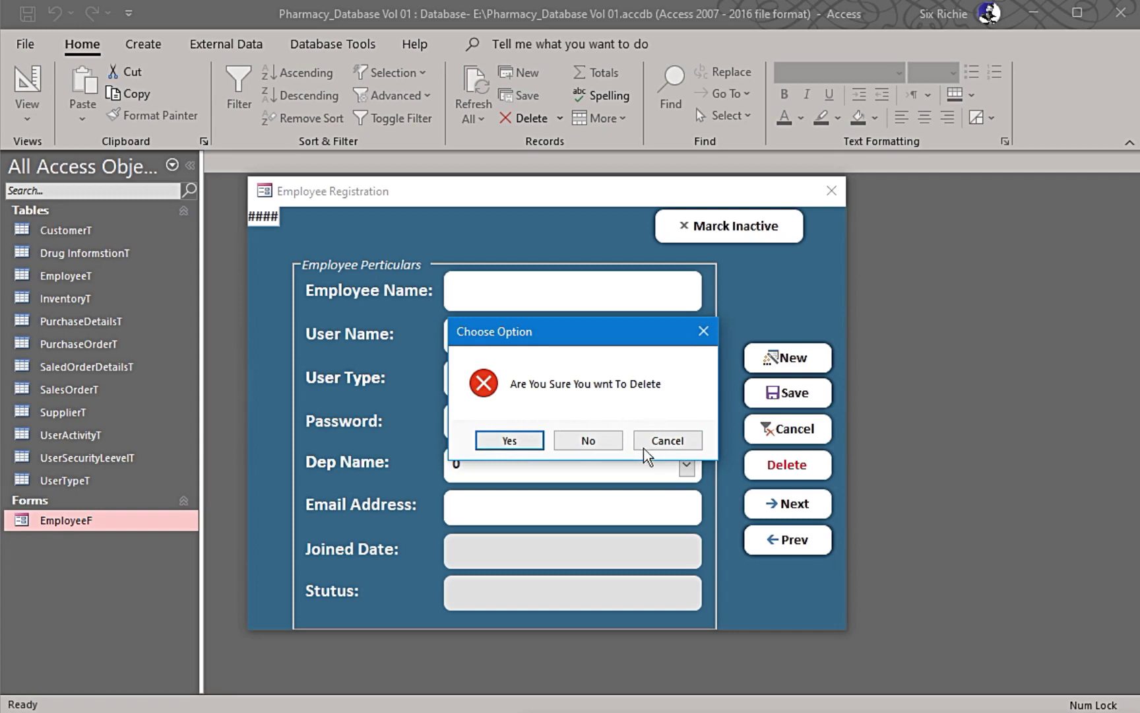
{"action": "left_click", "coordinate": [575, 442]}
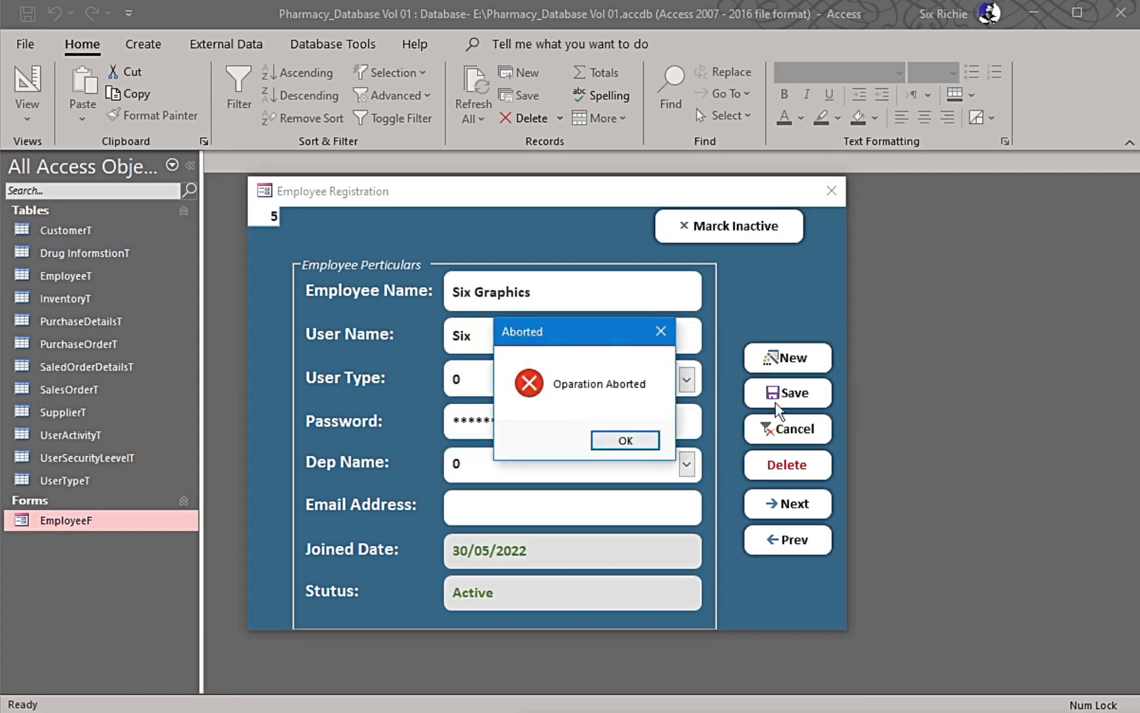
{"action": "left_click", "coordinate": [626, 440]}
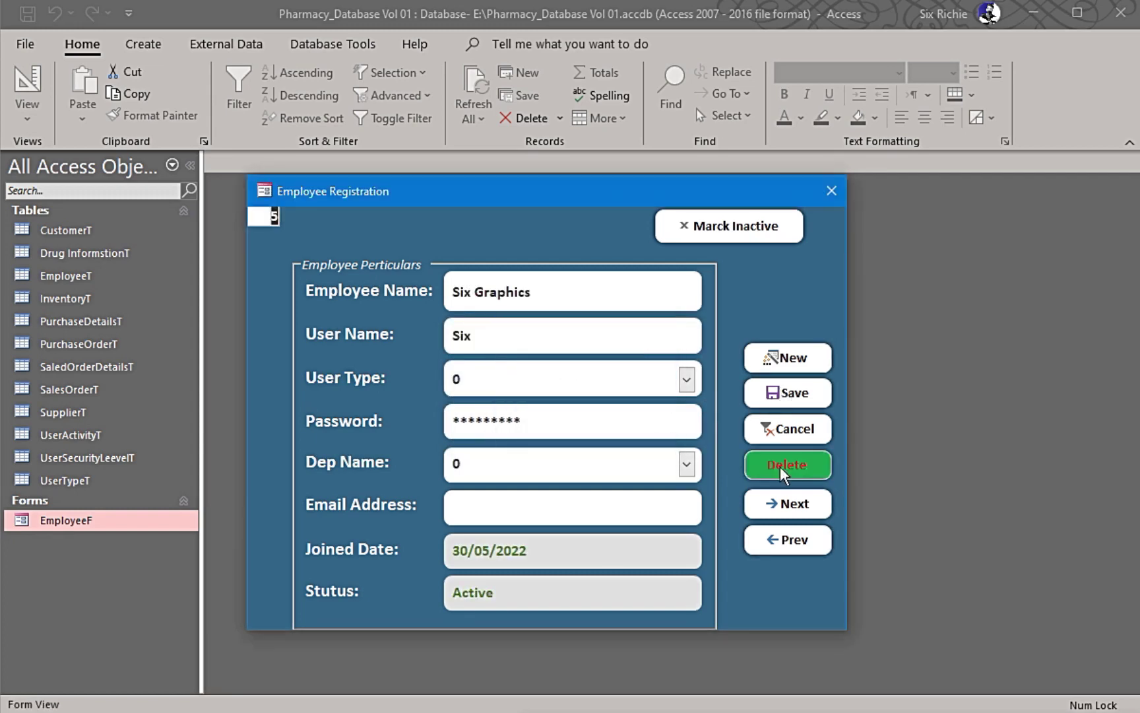
Test the form's record navigation repeatedly, ending any run-time error that interrupts it.
{"action": "left_click", "coordinate": [784, 518]}
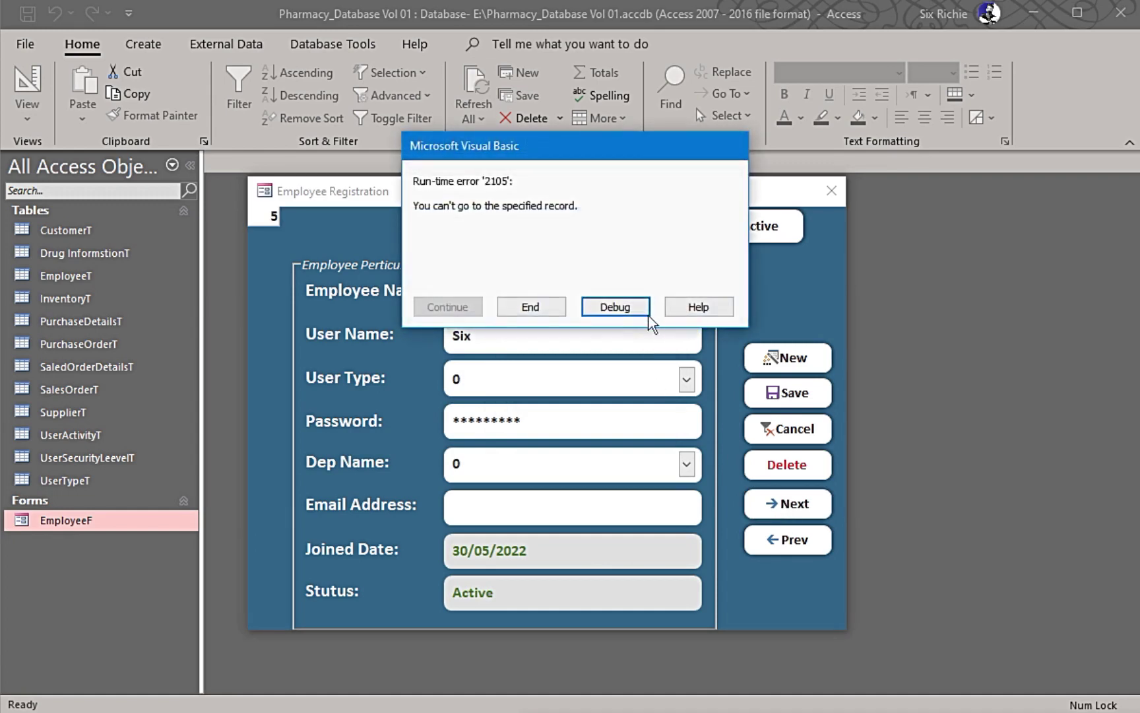
{"action": "left_click", "coordinate": [552, 309]}
{"action": "left_click", "coordinate": [786, 504]}
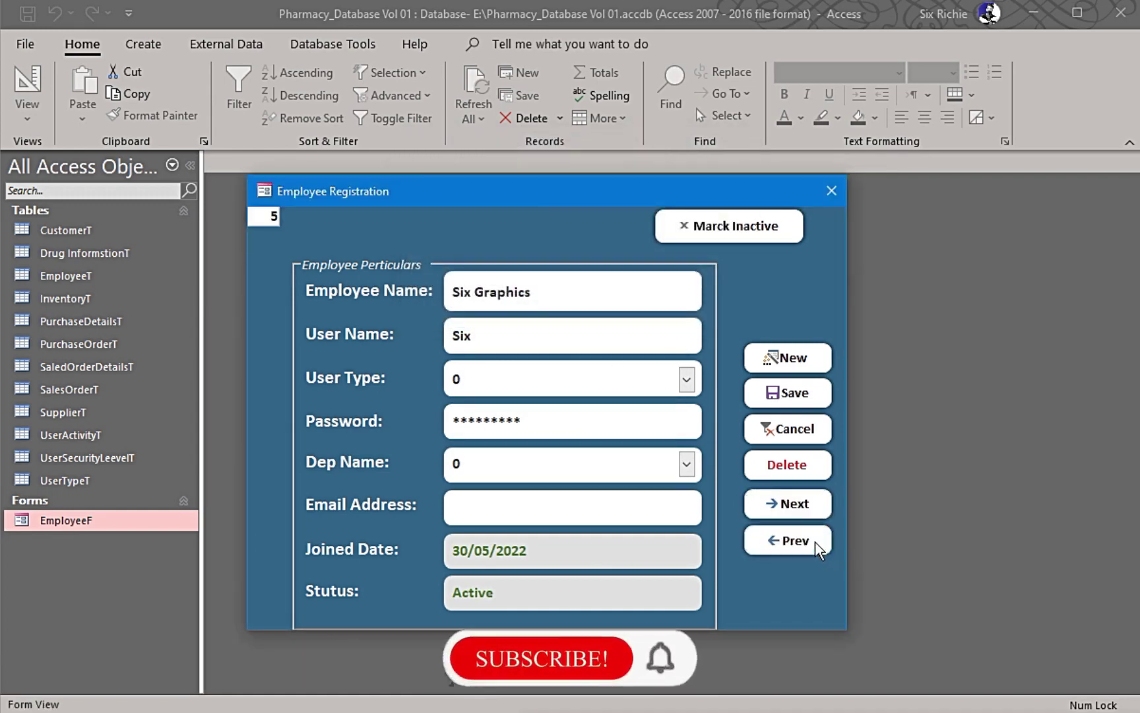
{"action": "left_click", "coordinate": [532, 306]}
{"action": "left_click", "coordinate": [780, 497]}
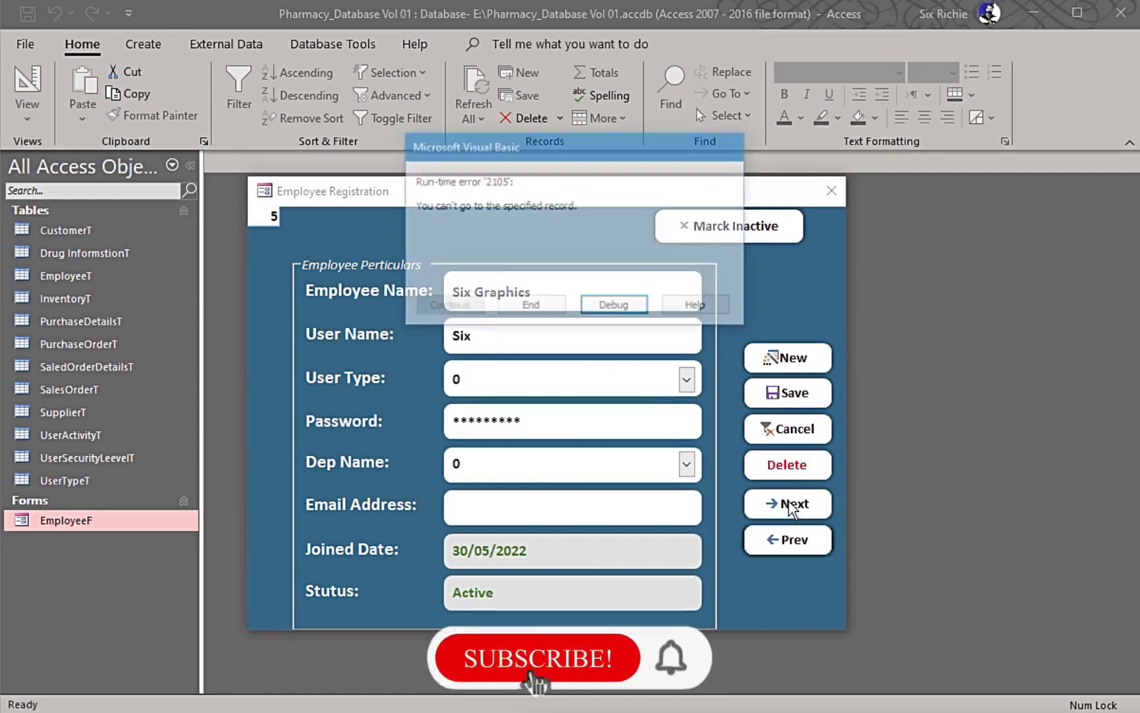
{"action": "left_click", "coordinate": [560, 309]}
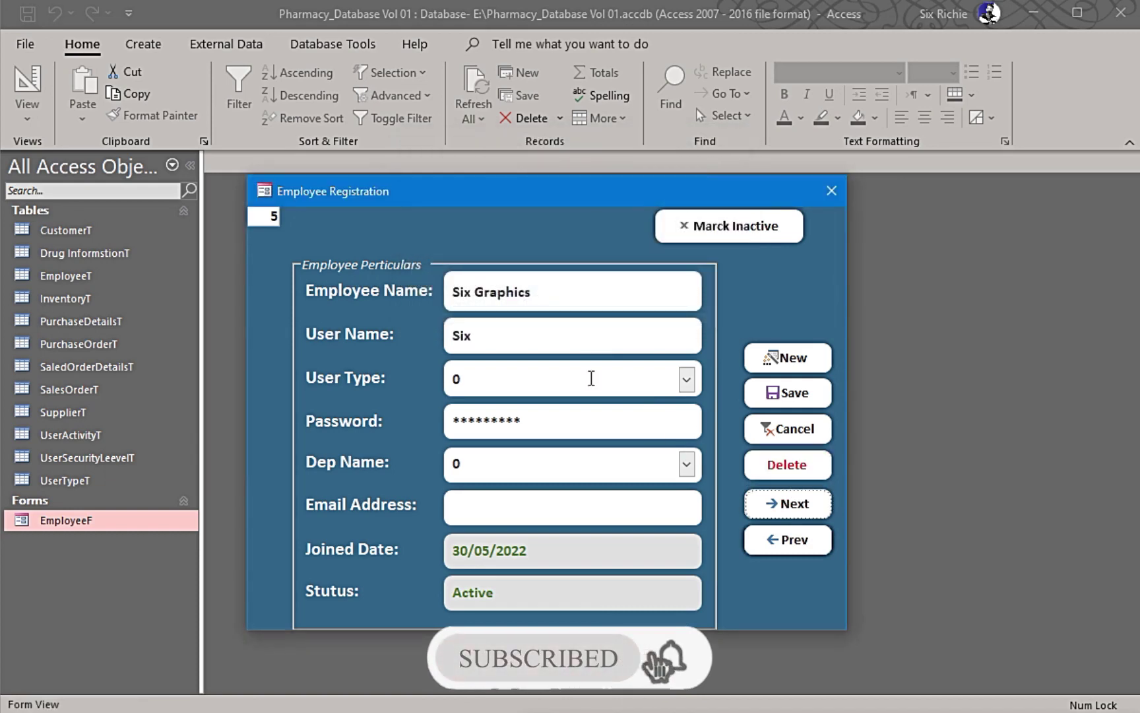
{"action": "right_click", "coordinate": [658, 189]}
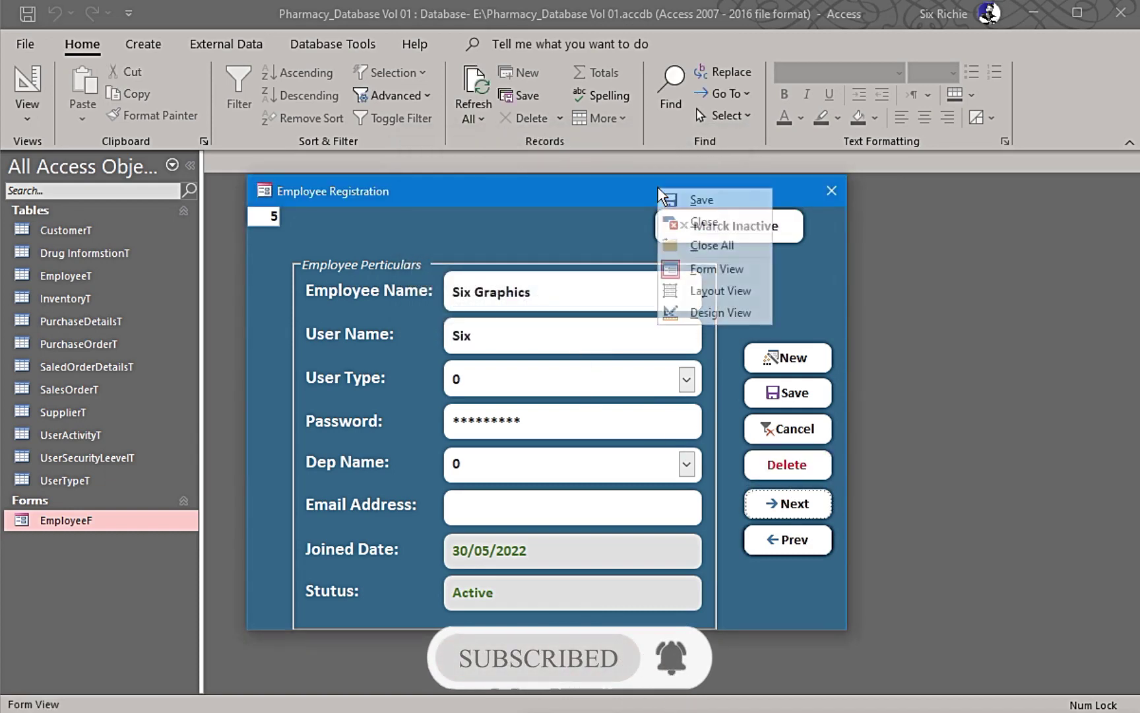
{"action": "left_click", "coordinate": [582, 194]}
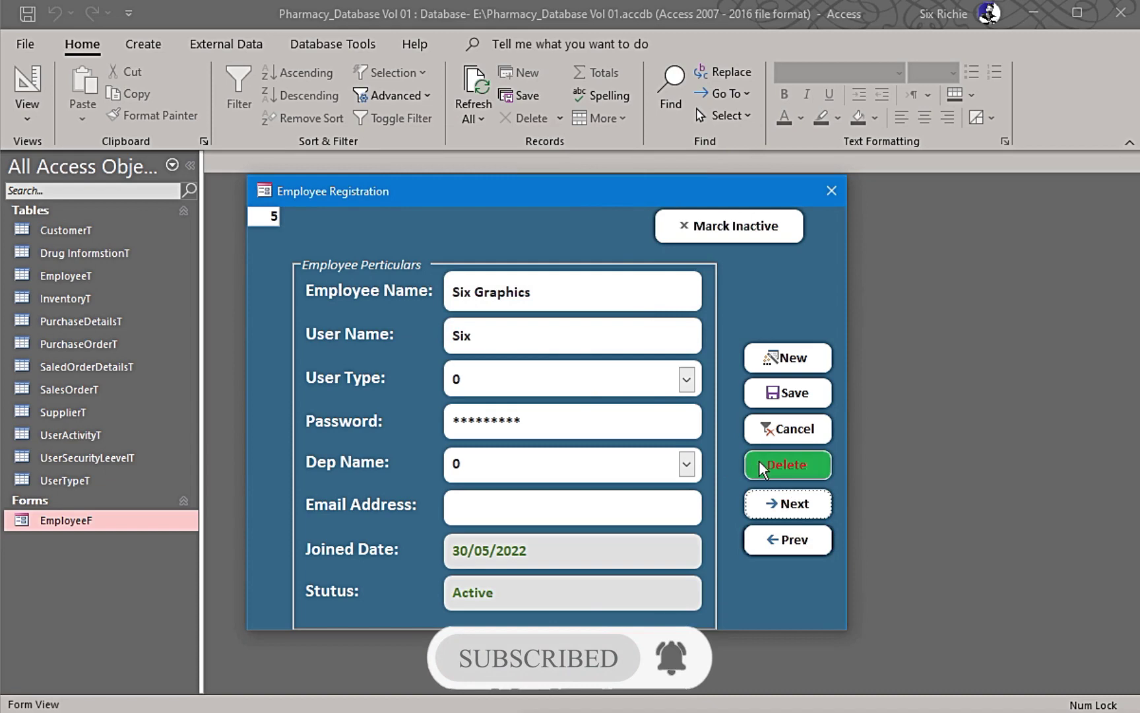
Test the Delete function on the existing employee record and decline the deletion.
{"action": "left_click", "coordinate": [787, 464]}
{"action": "left_click", "coordinate": [584, 442]}
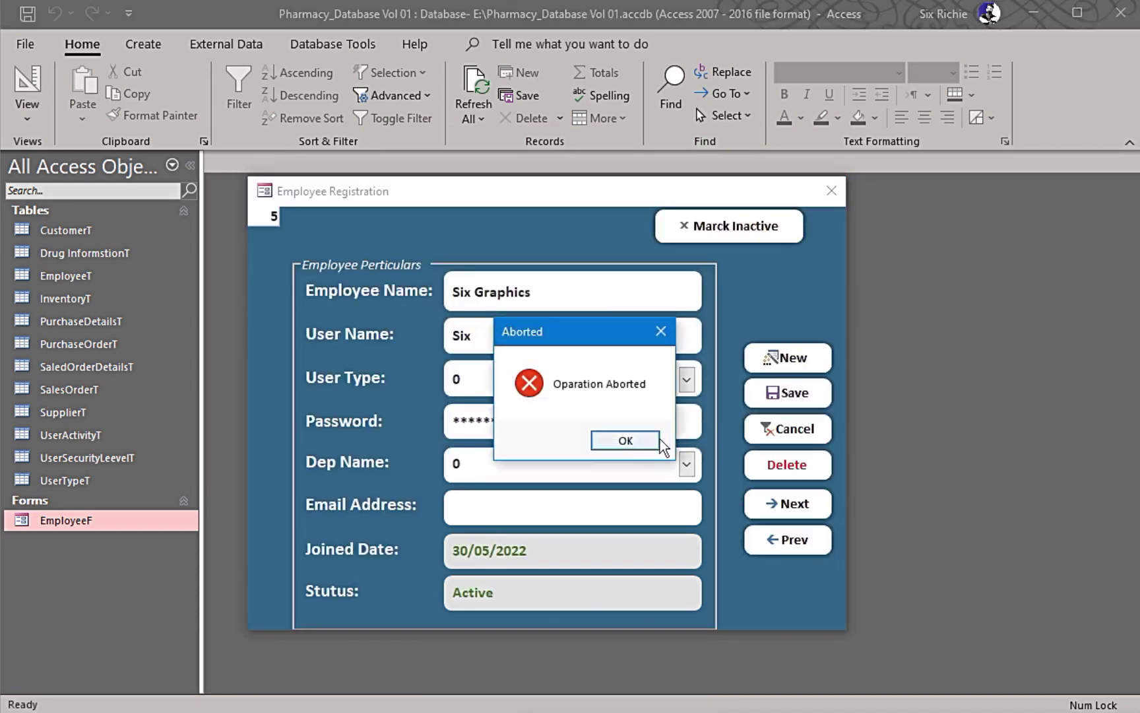
{"action": "left_click", "coordinate": [622, 440]}
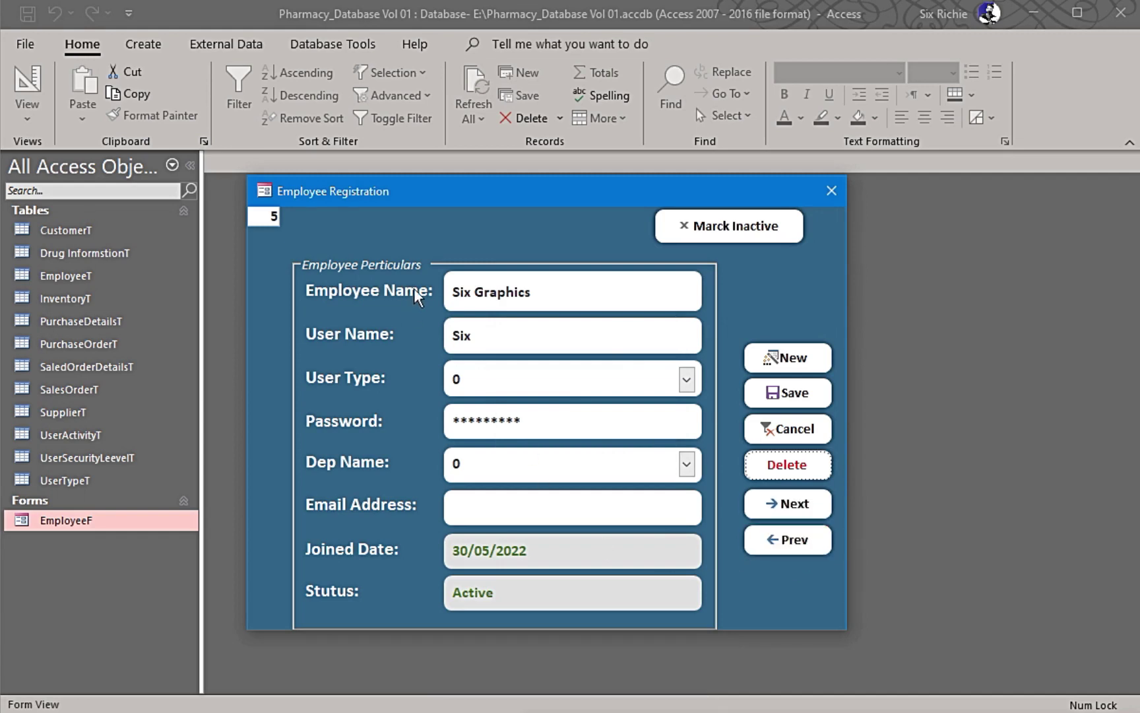
Check how the focus moves through the form fields starting from Employee Name, and reposition the form window slightly.
{"action": "right_click", "coordinate": [444, 195]}
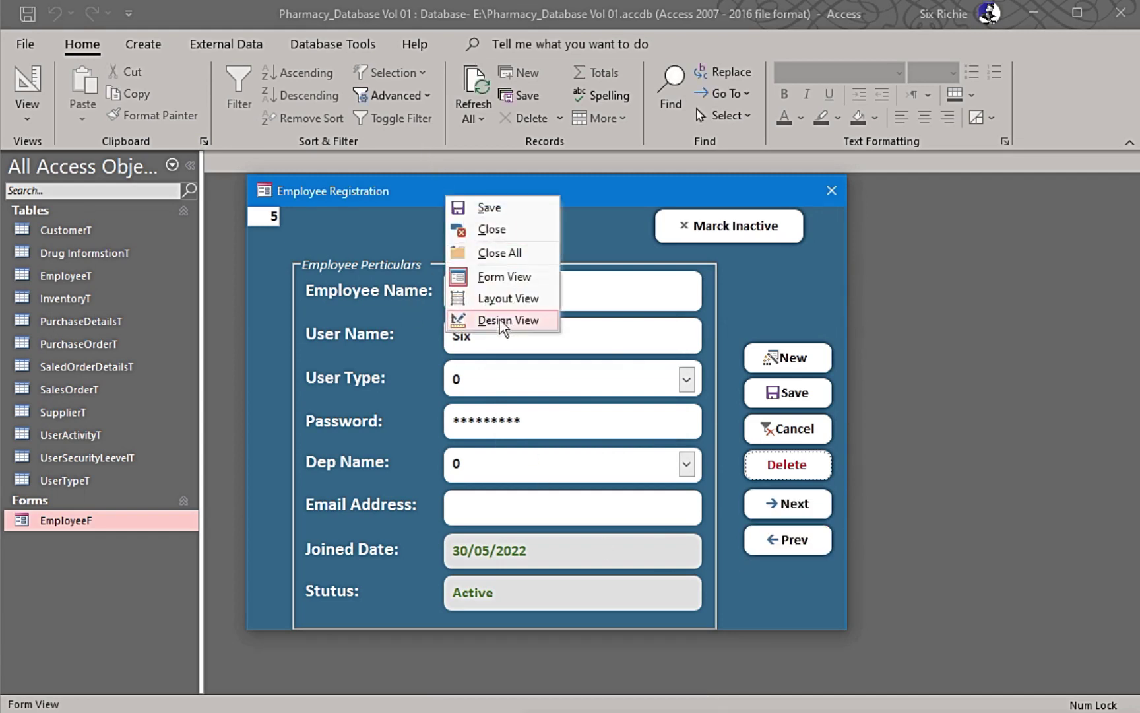
{"action": "left_click", "coordinate": [415, 178]}
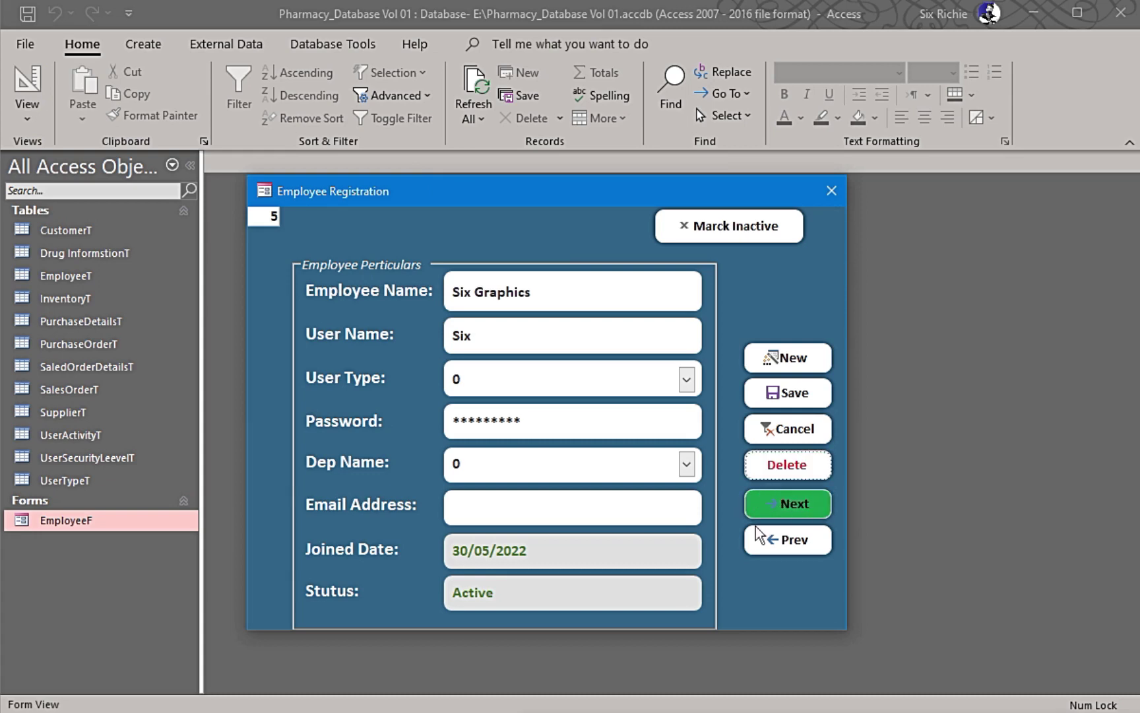
{"action": "left_click", "coordinate": [533, 291]}
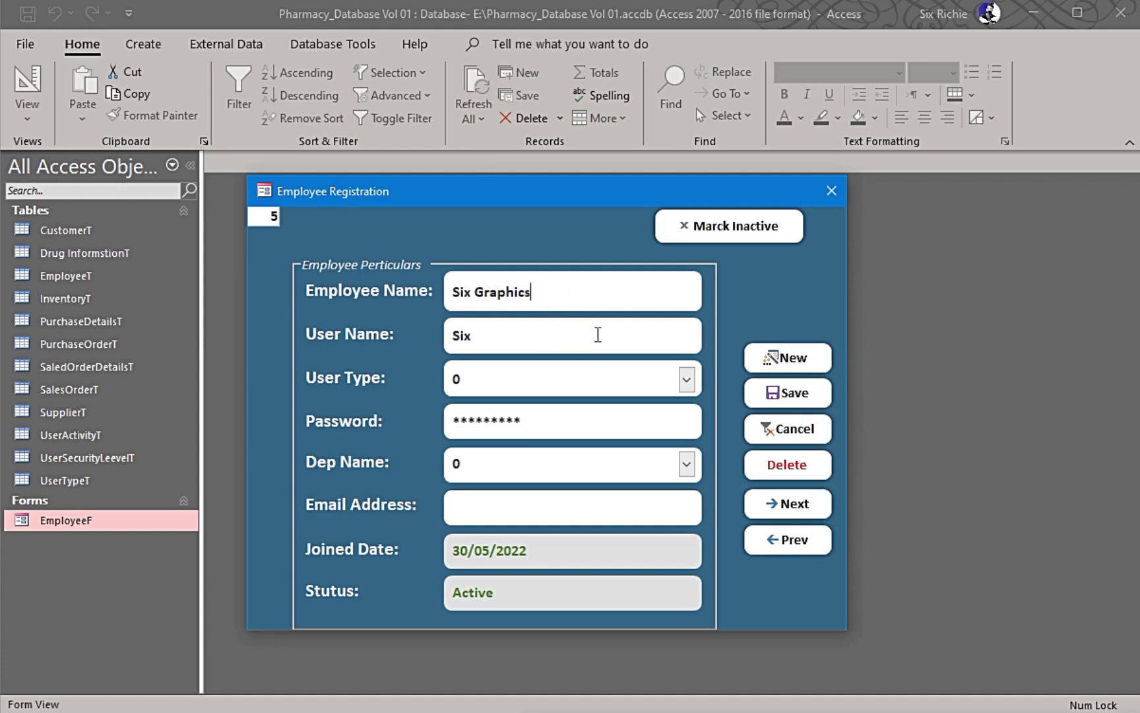
{"action": "left_click_drag", "start_coordinate": [548, 194], "coordinate": [561, 181]}
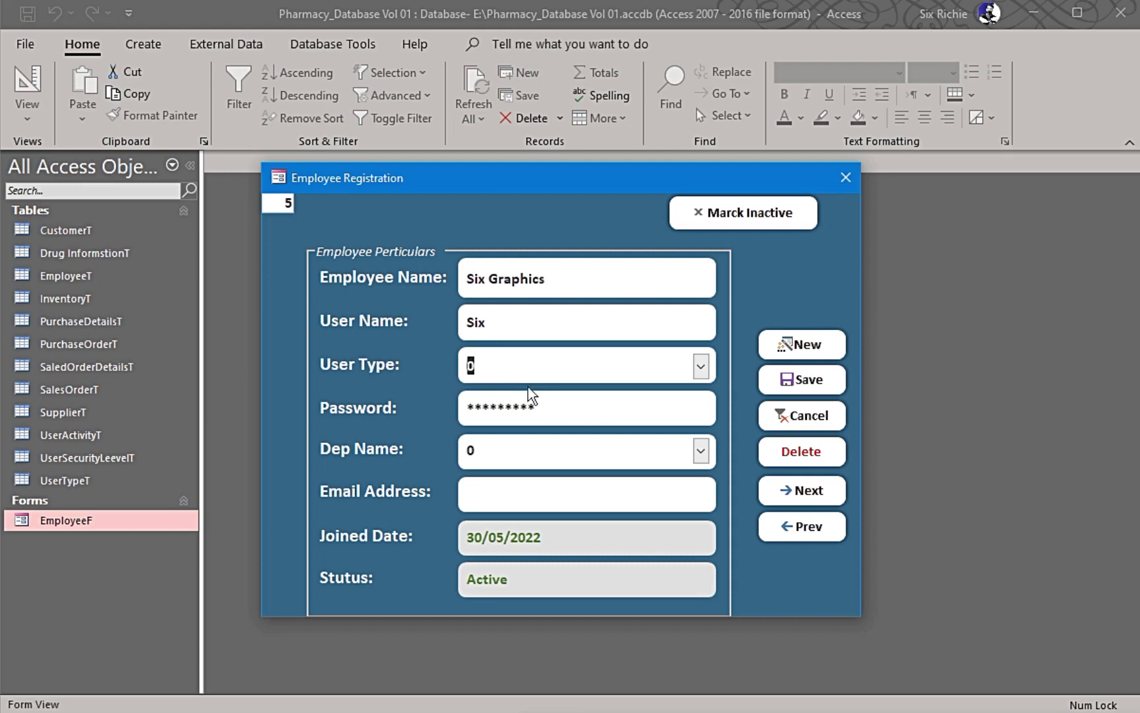
Open the employee form in Design View and inspect the Tab Index of the EmployeeName, UserName and UserType fields.
{"action": "right_click", "coordinate": [549, 176]}
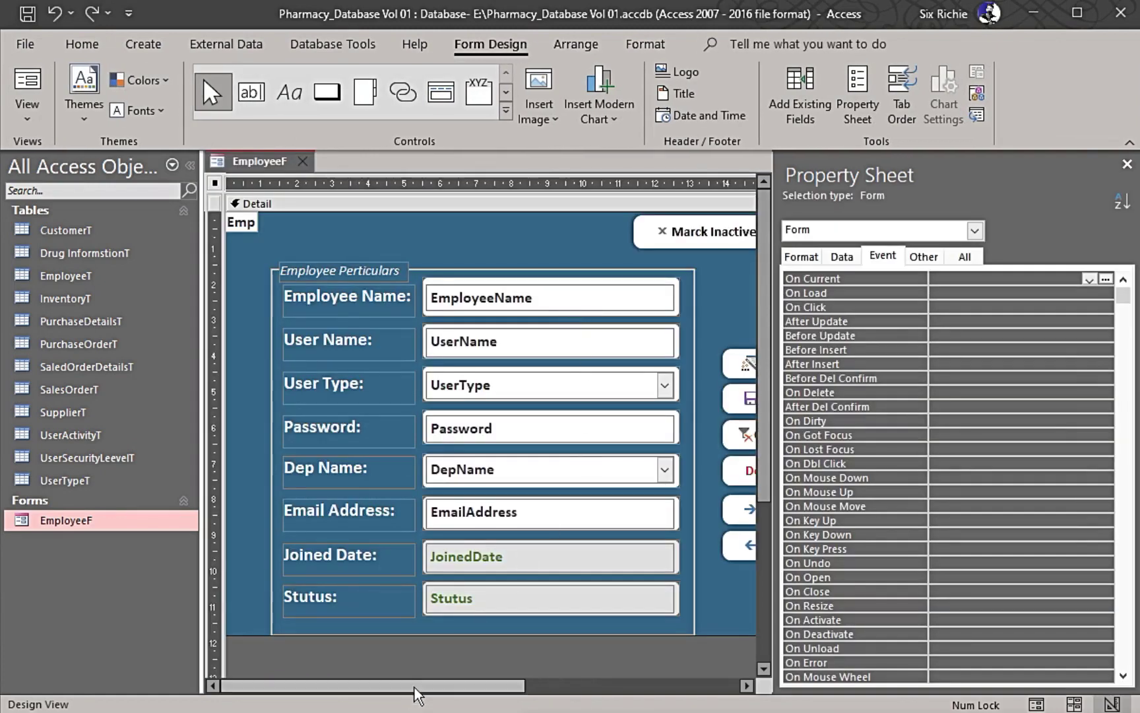
{"action": "left_click_drag", "start_coordinate": [415, 687], "coordinate": [508, 686]}
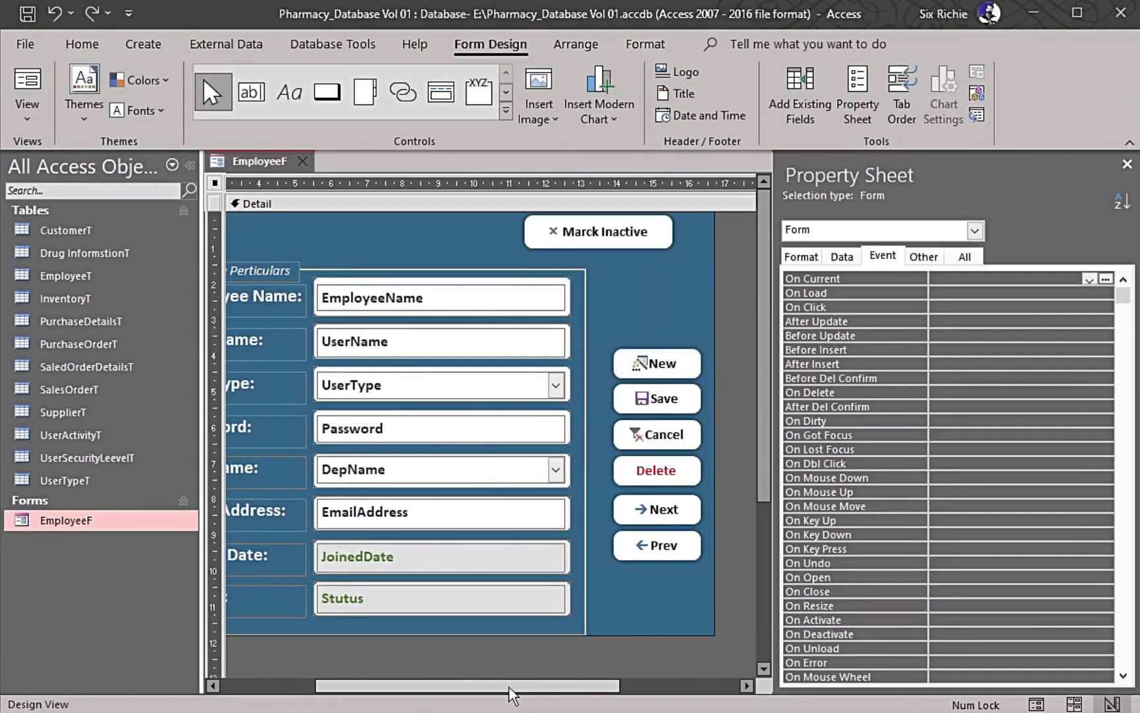
{"action": "left_click", "coordinate": [423, 307]}
{"action": "left_click", "coordinate": [924, 258]}
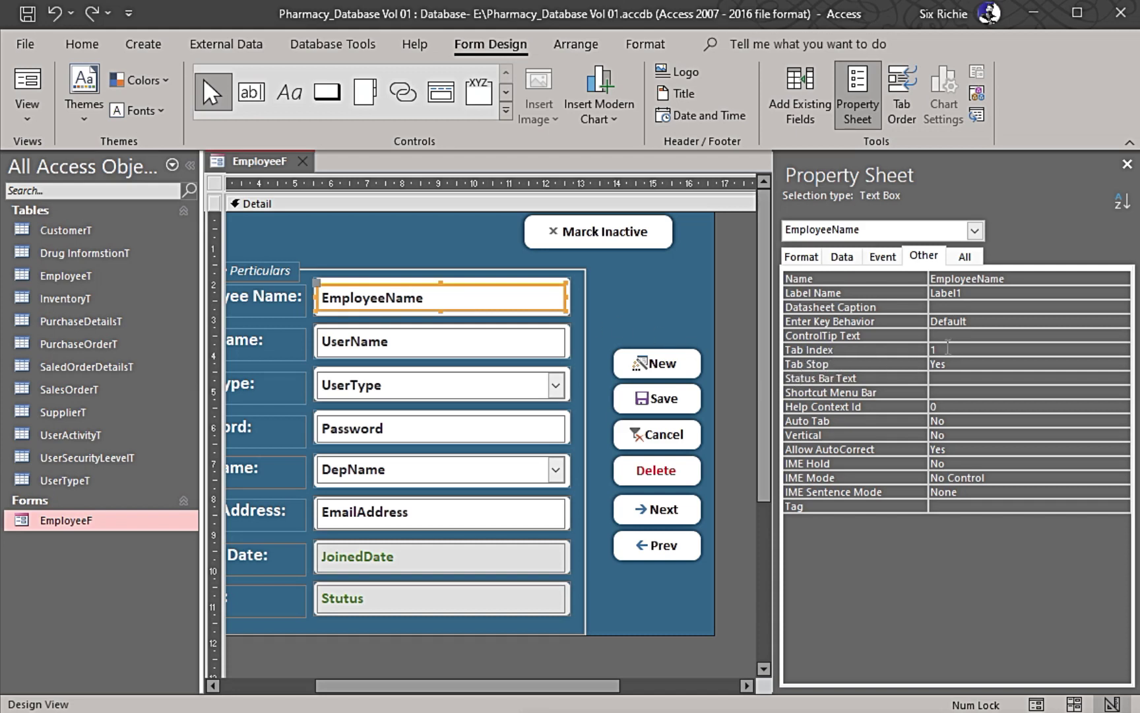
{"action": "left_click", "coordinate": [404, 342]}
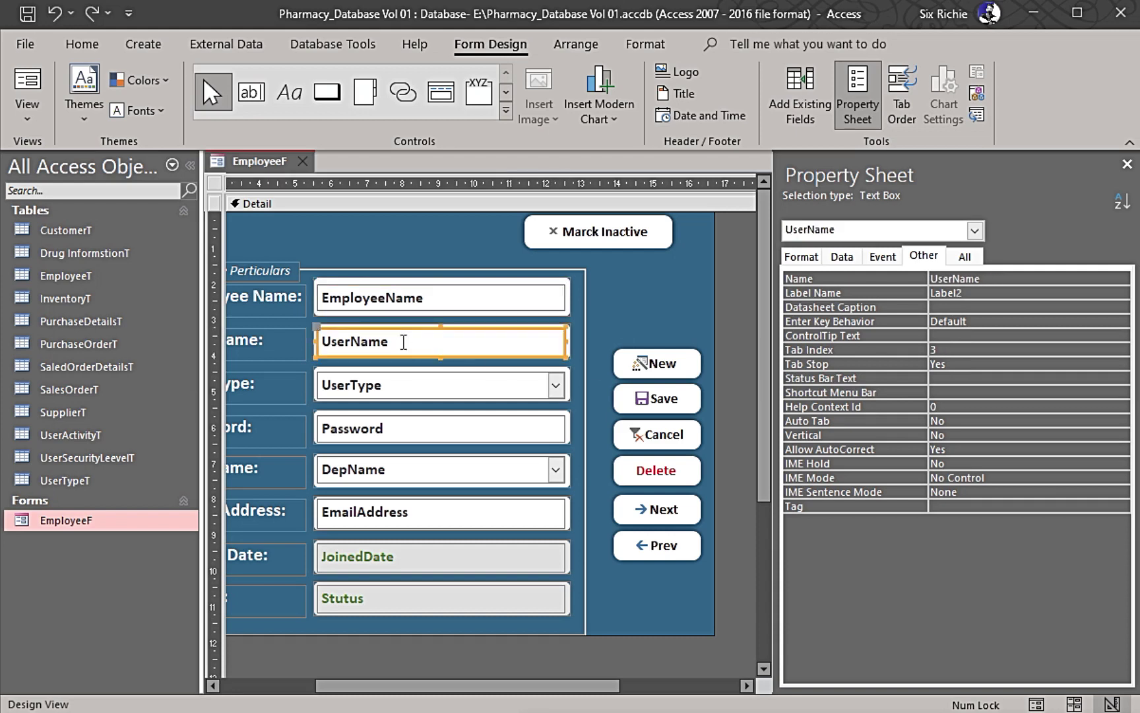
{"action": "left_click", "coordinate": [415, 290]}
{"action": "left_click", "coordinate": [433, 387]}
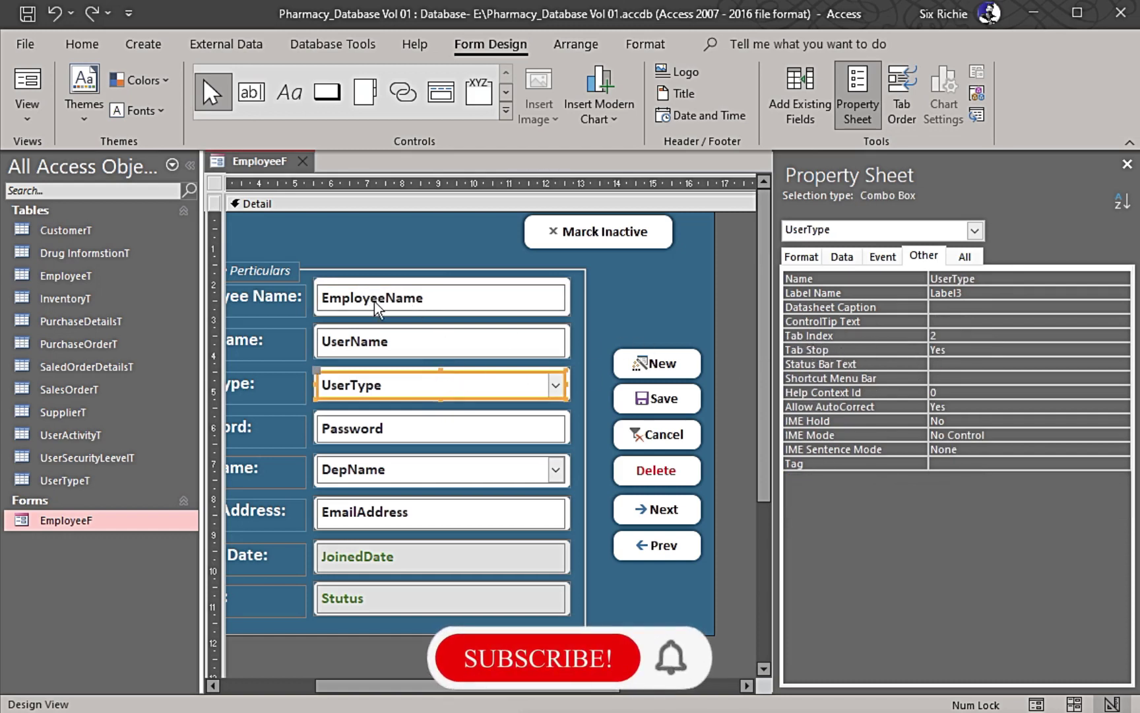
Rearrange the Detail section's tab order with Auto Order and save the form.
{"action": "left_click", "coordinate": [911, 96]}
{"action": "left_click_drag", "start_coordinate": [599, 119], "coordinate": [818, 115]}
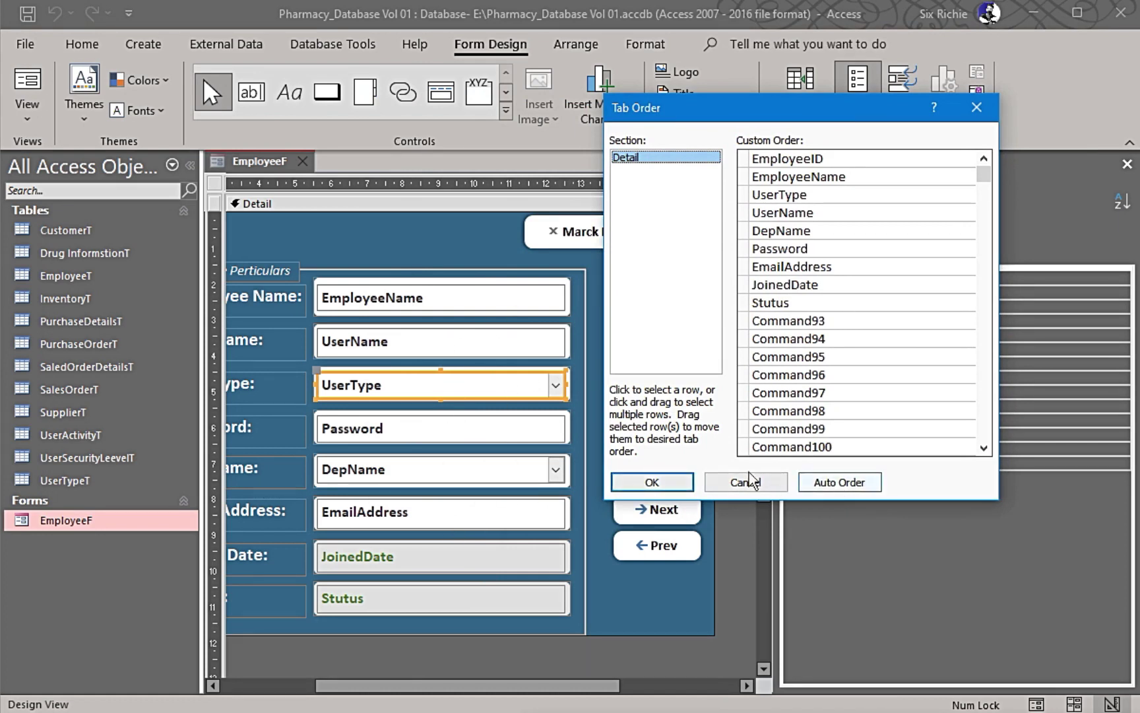
{"action": "left_click", "coordinate": [838, 483]}
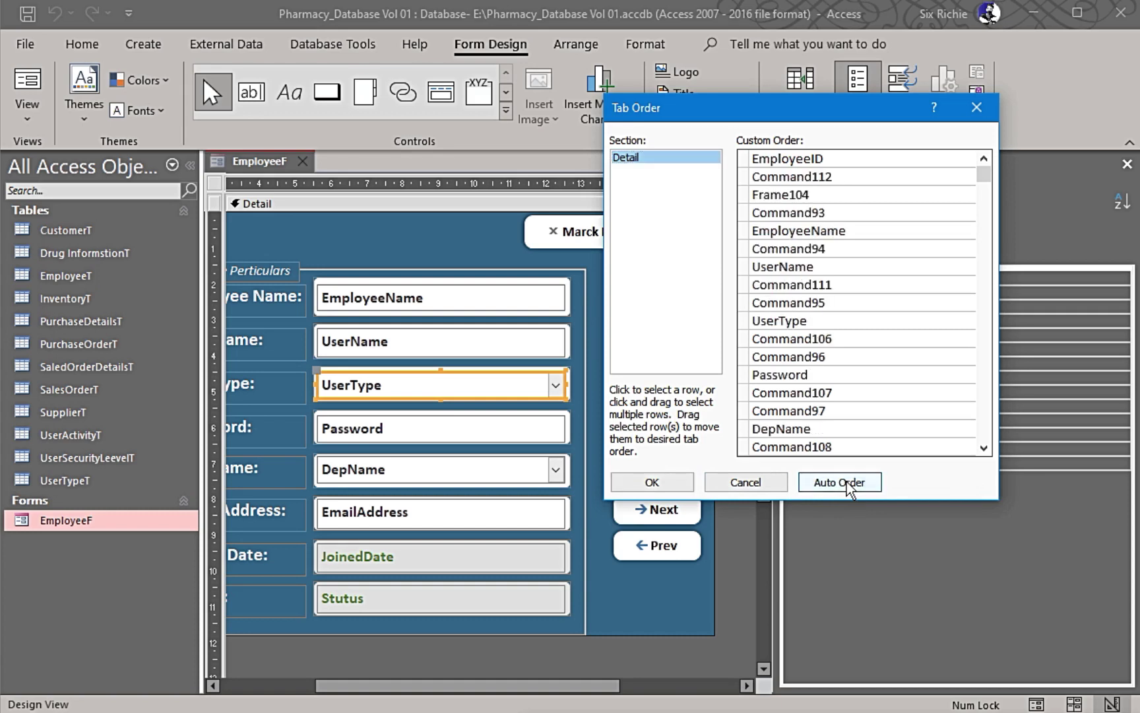
{"action": "left_click_drag", "start_coordinate": [717, 110], "coordinate": [679, 99]}
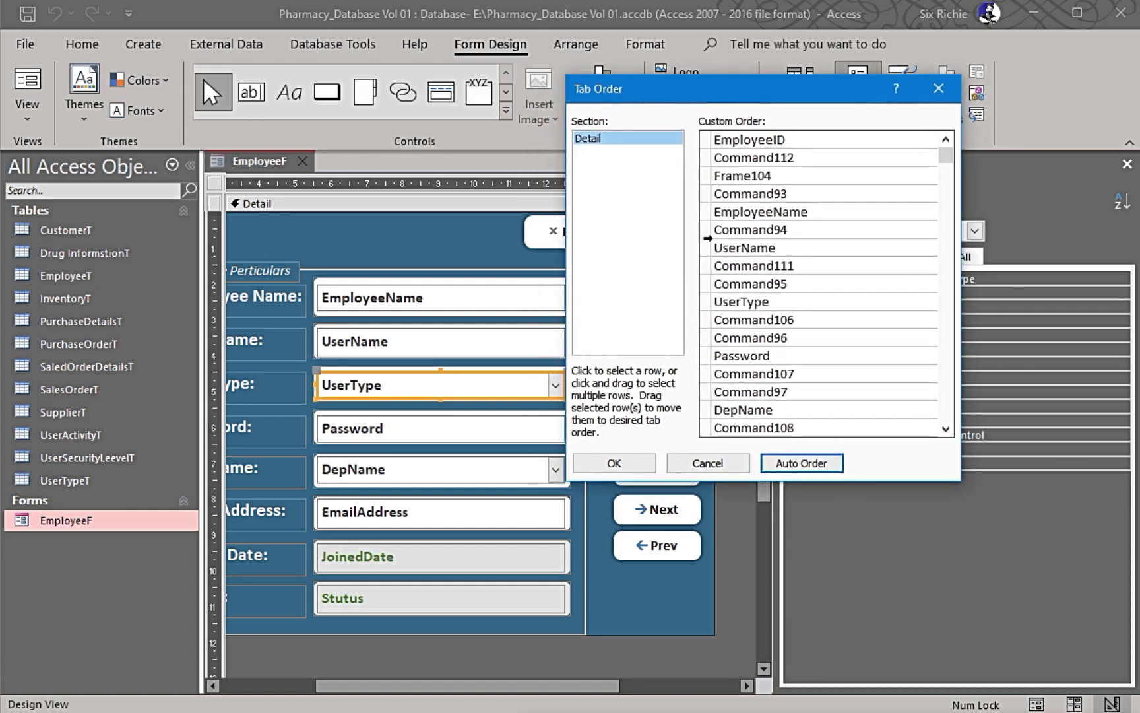
{"action": "left_click", "coordinate": [615, 470]}
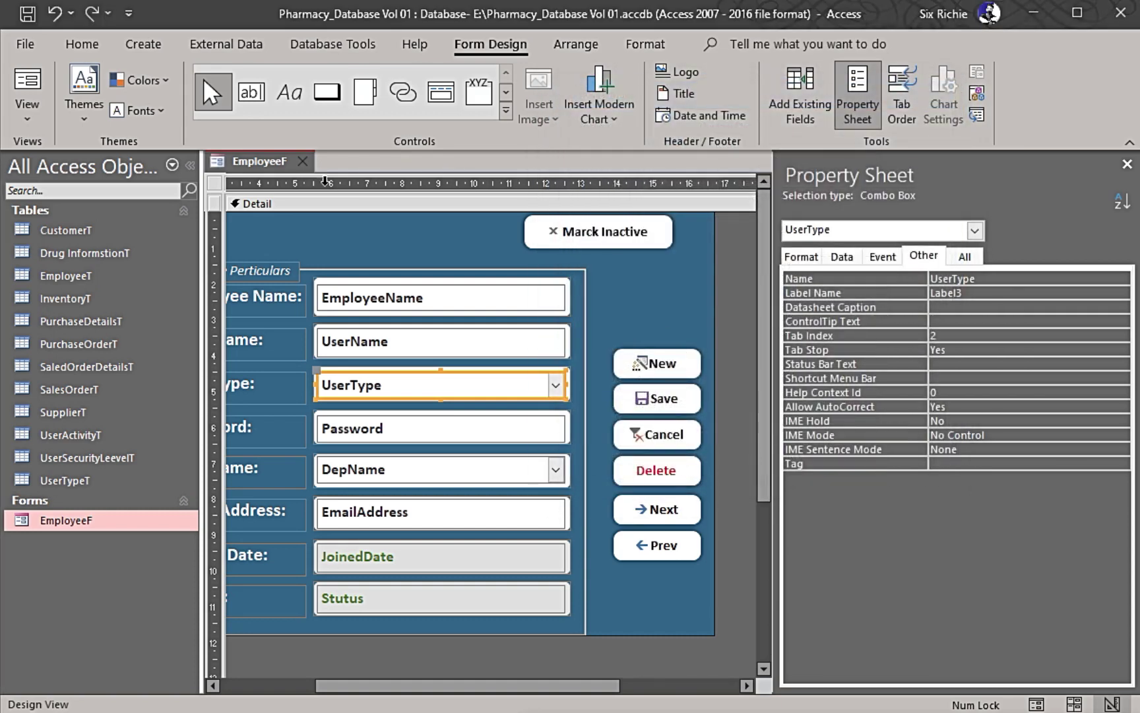
{"action": "right_click", "coordinate": [257, 163]}
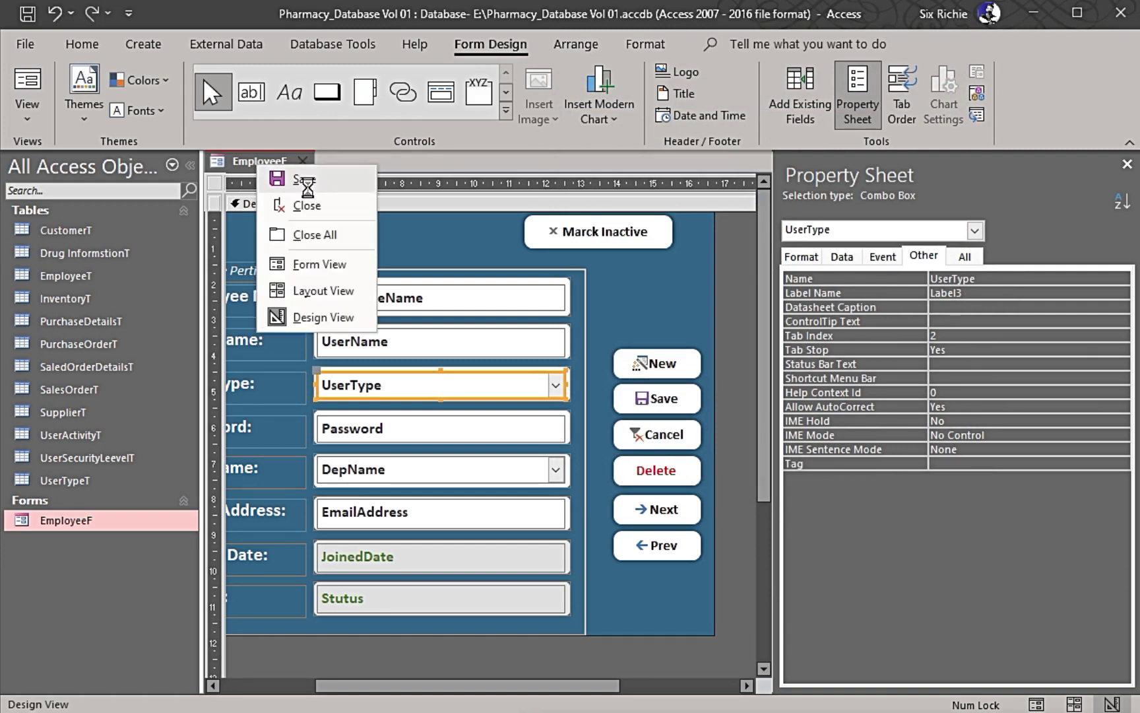
{"action": "left_click", "coordinate": [284, 179]}
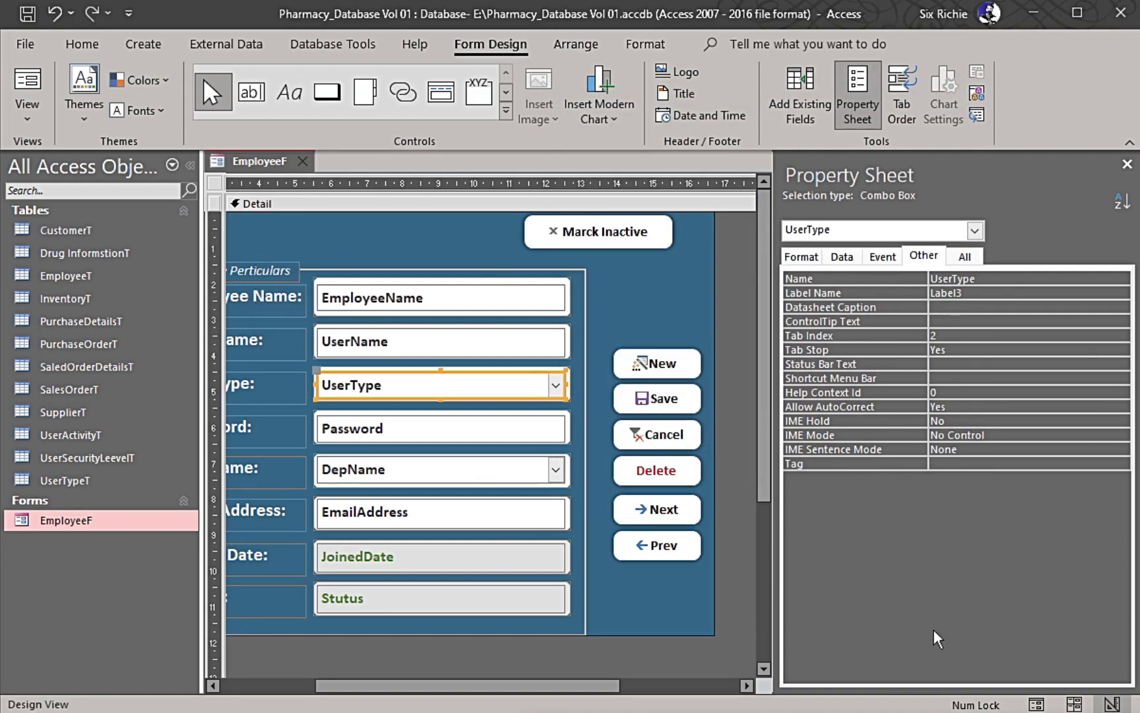
Show the form in Form View and test the new tab order by moving through the controls from Employee Name.
{"action": "left_click", "coordinate": [1037, 705]}
{"action": "left_click_drag", "start_coordinate": [412, 183], "coordinate": [429, 175]}
{"action": "left_click", "coordinate": [516, 281]}
{"action": "key", "text": "Tab"}
{"action": "key", "text": "Tab"}
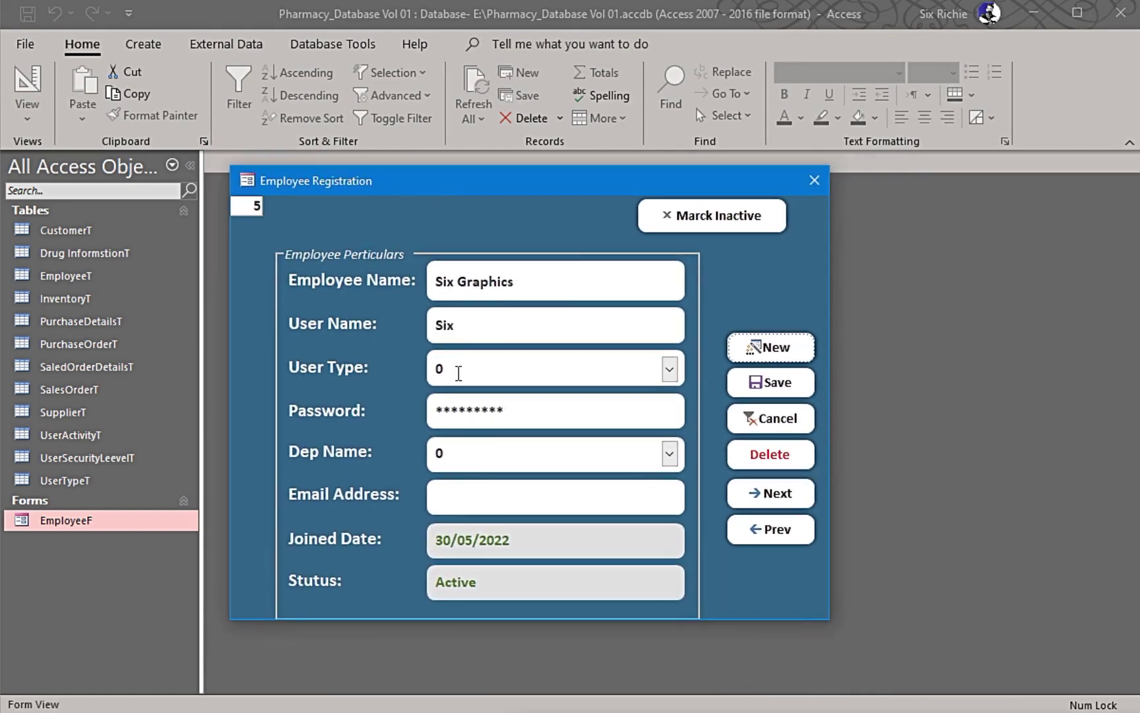
{"action": "key", "text": "Tab"}
{"action": "key", "text": "Tab"}
{"action": "key", "text": "Tab"}
{"action": "key", "text": "Tab"}
{"action": "key", "text": "Tab"}
{"action": "key", "text": "Tab"}
{"action": "key", "text": "Tab"}
{"action": "key", "text": "Tab"}
{"action": "key", "text": "Tab"}
{"action": "key", "text": "Tab"}
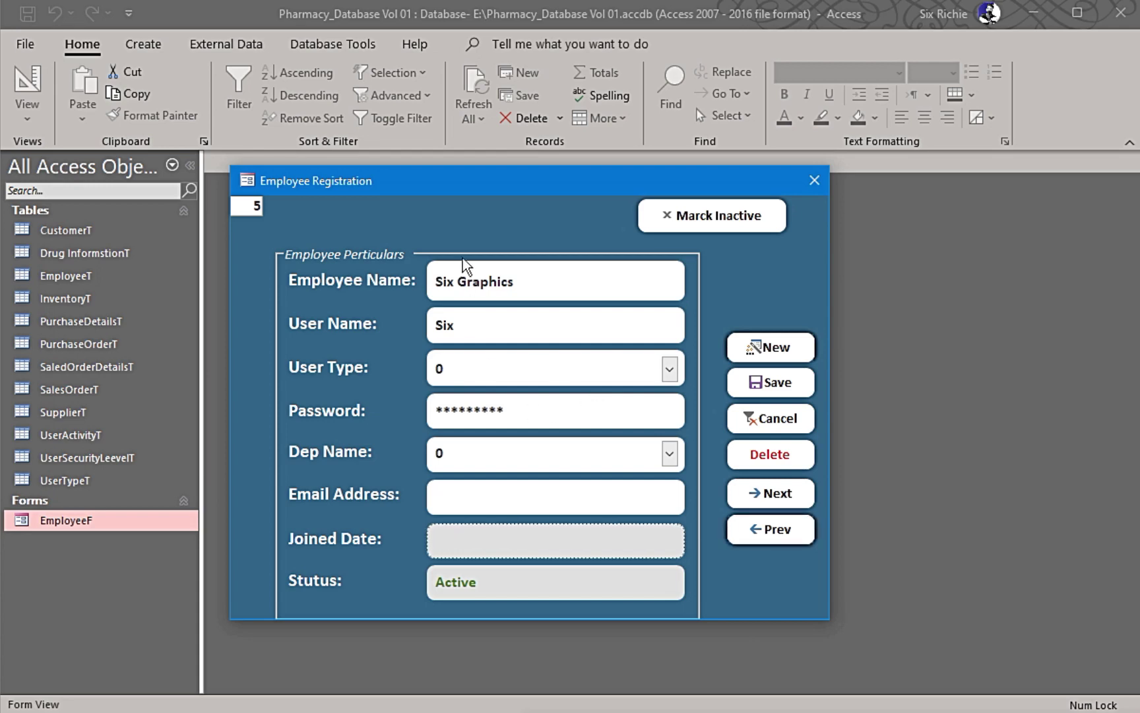
{"action": "left_click", "coordinate": [454, 279]}
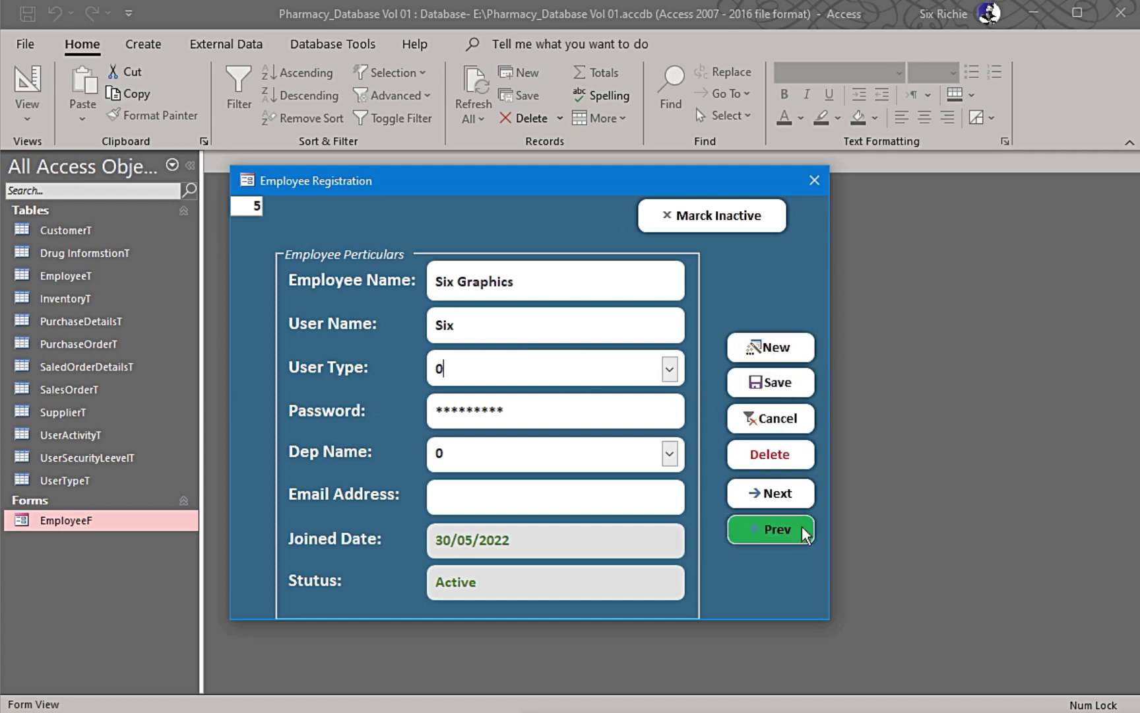
Return the employee form to Design View and open the EmployeeName field's Tab Index for editing.
{"action": "right_click", "coordinate": [558, 177]}
{"action": "left_click", "coordinate": [597, 311]}
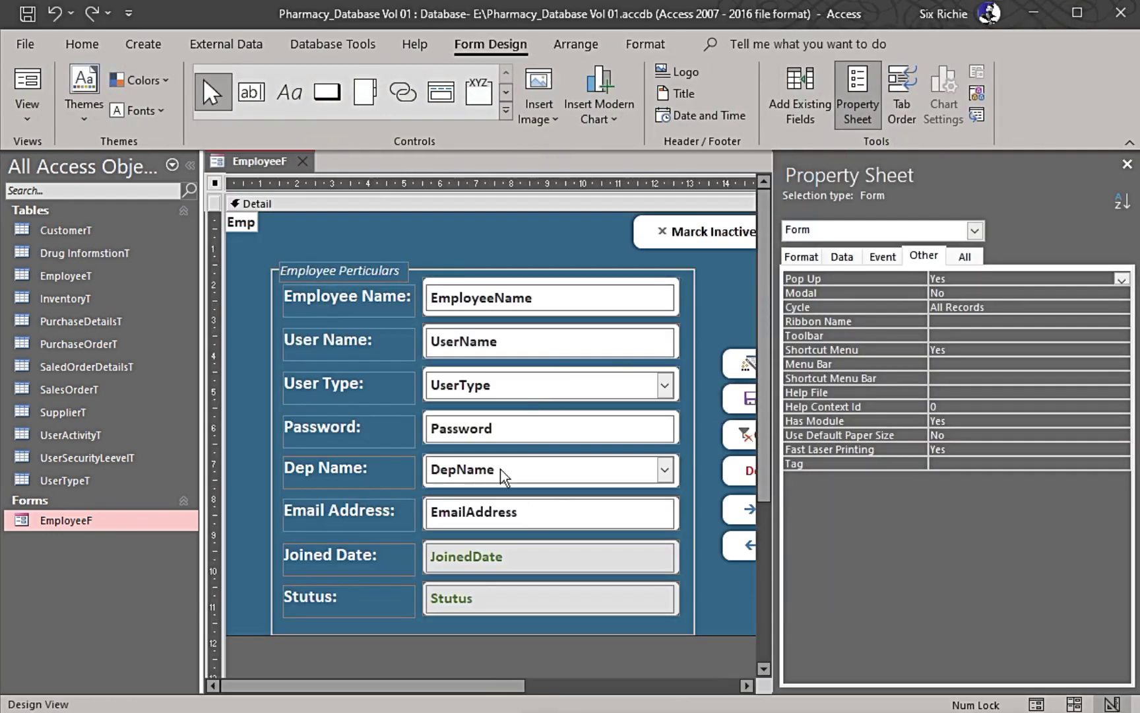
{"action": "left_click_drag", "start_coordinate": [455, 685], "coordinate": [508, 685]}
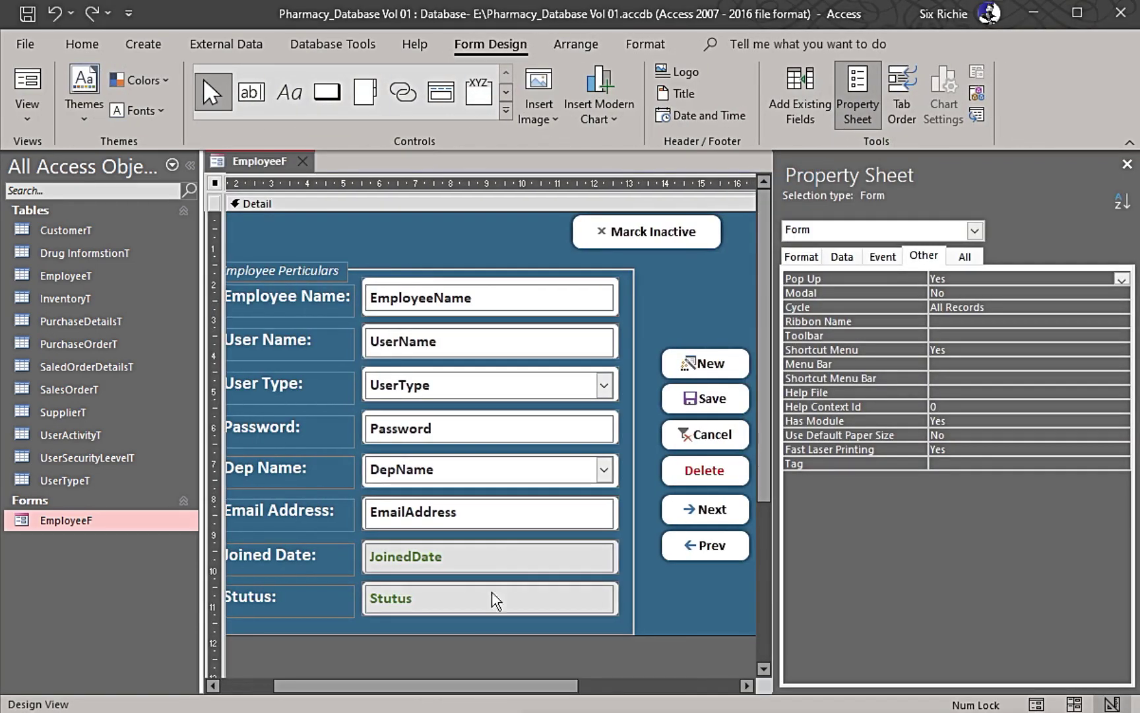
{"action": "left_click", "coordinate": [497, 296]}
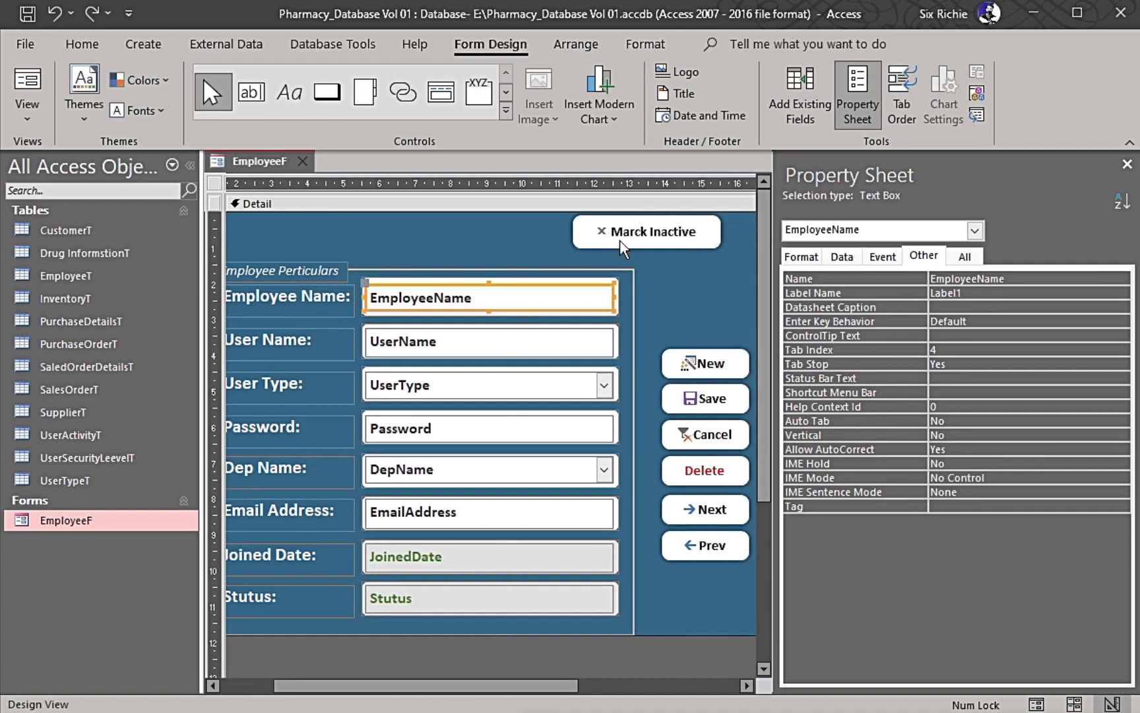
{"action": "left_click_drag", "start_coordinate": [510, 685], "coordinate": [457, 685]}
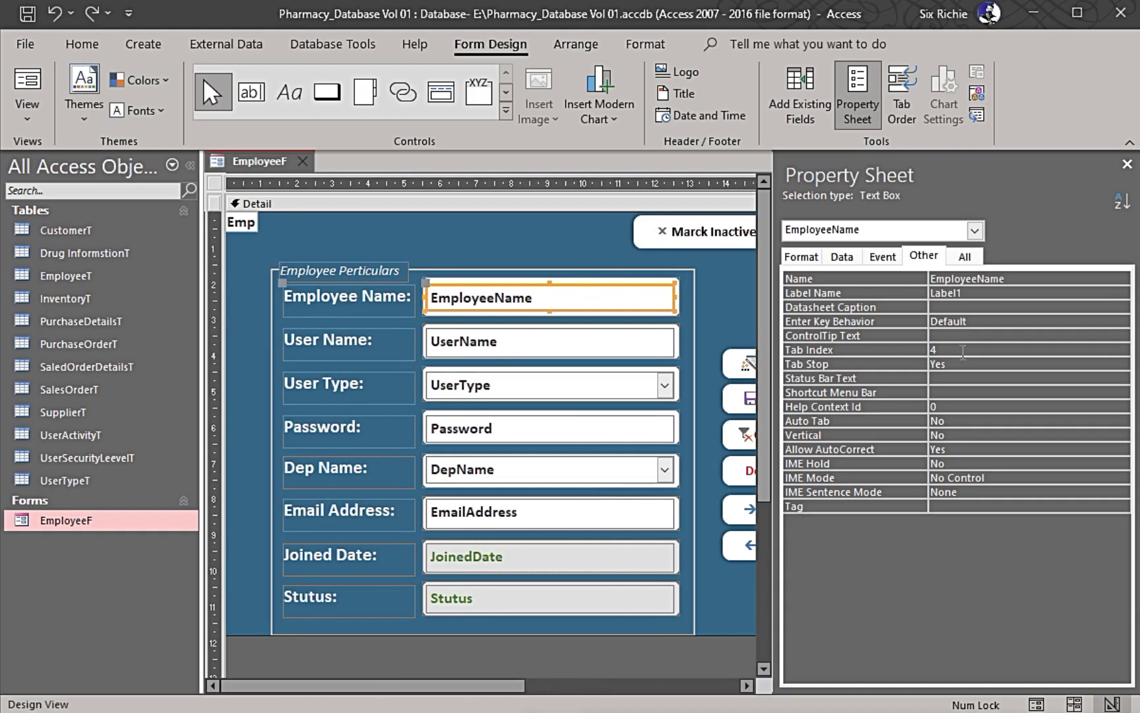
{"action": "left_click", "coordinate": [963, 352]}
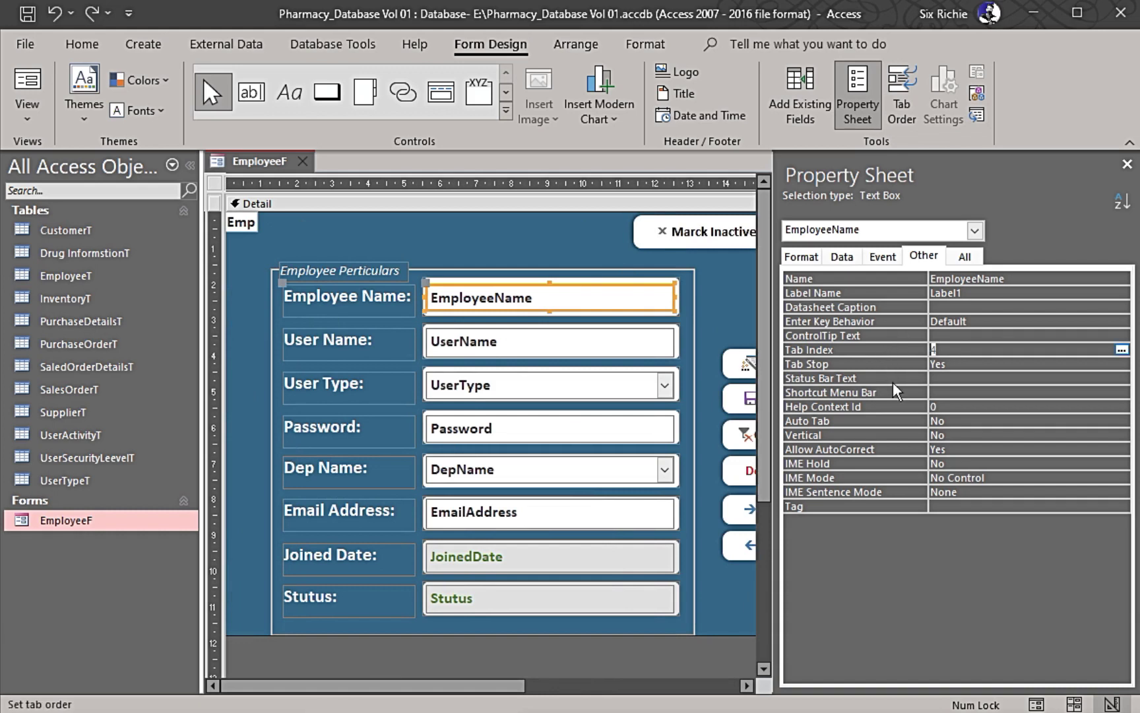
Set the UserName field's Tab Index to 2 and change the Tab Index of the UserType combo box.
{"action": "left_click", "coordinate": [633, 342]}
{"action": "left_click", "coordinate": [977, 352]}
{"action": "type", "text": "2"}
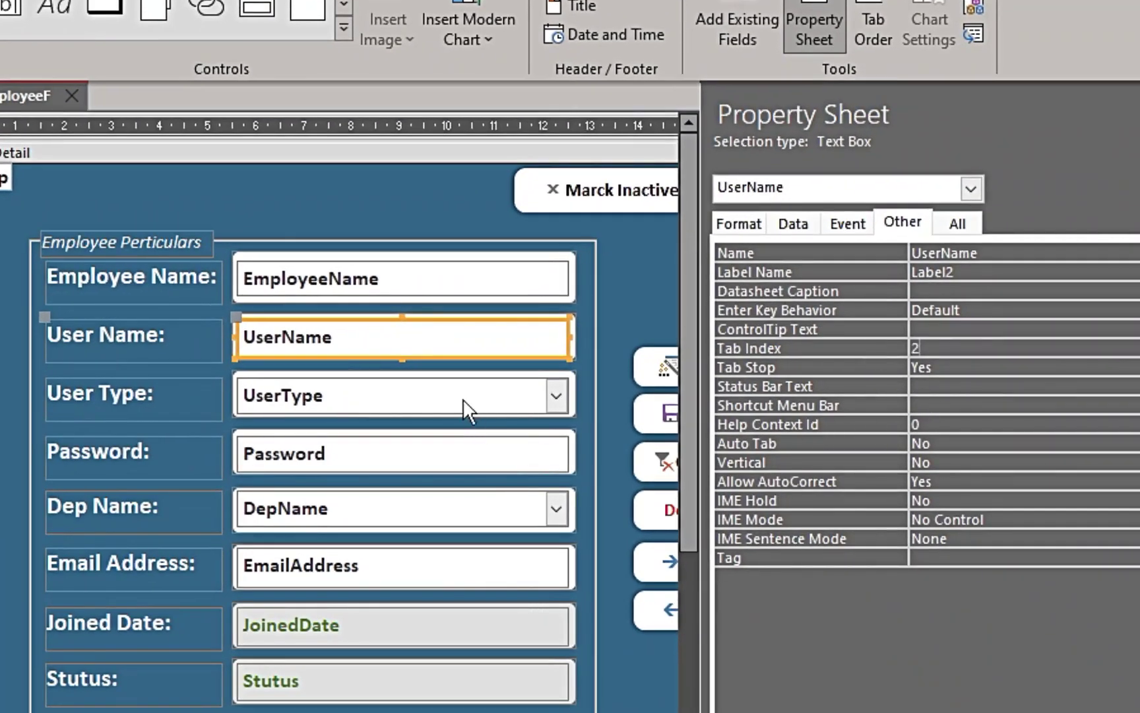
{"action": "left_click", "coordinate": [534, 396]}
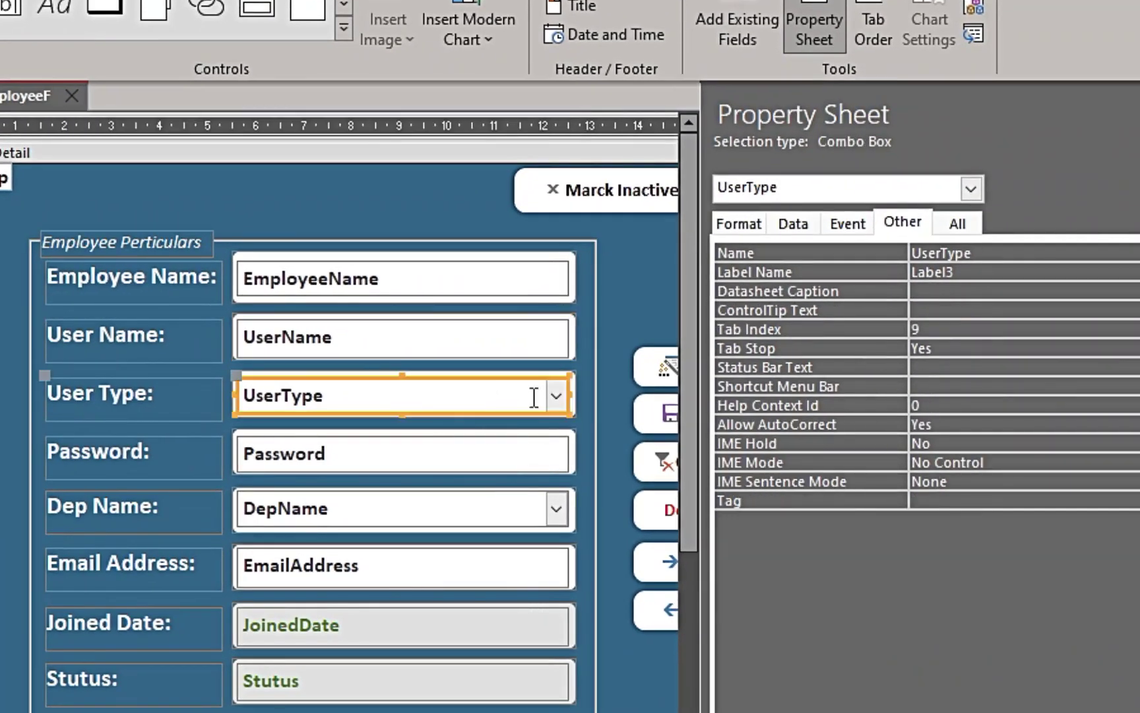
{"action": "left_click", "coordinate": [861, 324]}
{"action": "type", "text": "11"}
Set the Password field's Tab Index to 4.
{"action": "left_click", "coordinate": [551, 444]}
{"action": "left_click", "coordinate": [857, 349]}
{"action": "type", "text": "34"}
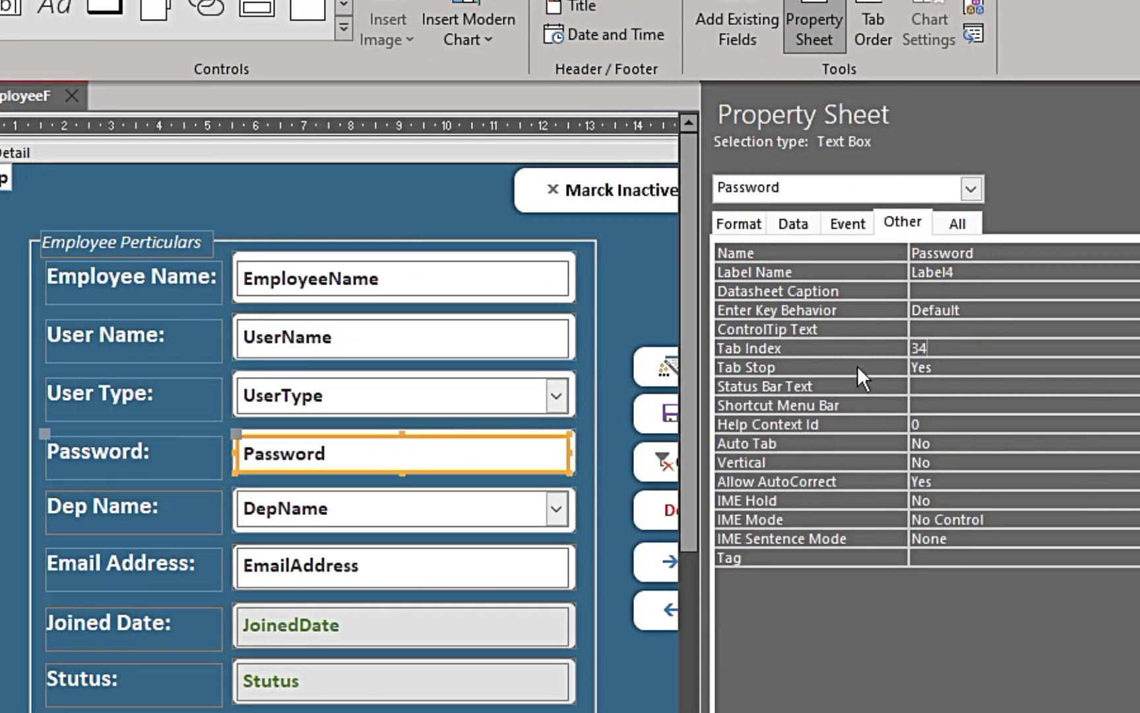
{"action": "left_click", "coordinate": [875, 348]}
{"action": "type", "text": "4"}
Set the Tab Index of DepName to 5 and of EmailAddress to 6.
{"action": "left_click", "coordinate": [471, 508]}
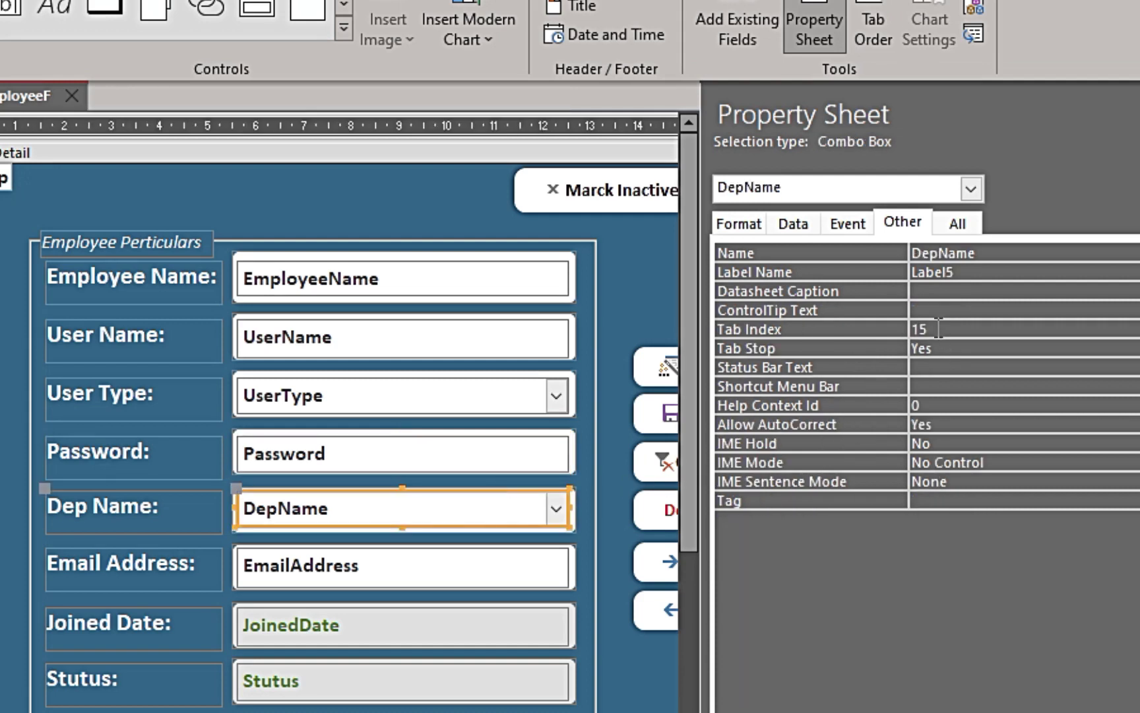
{"action": "type", "text": "5"}
{"action": "left_click", "coordinate": [439, 574]}
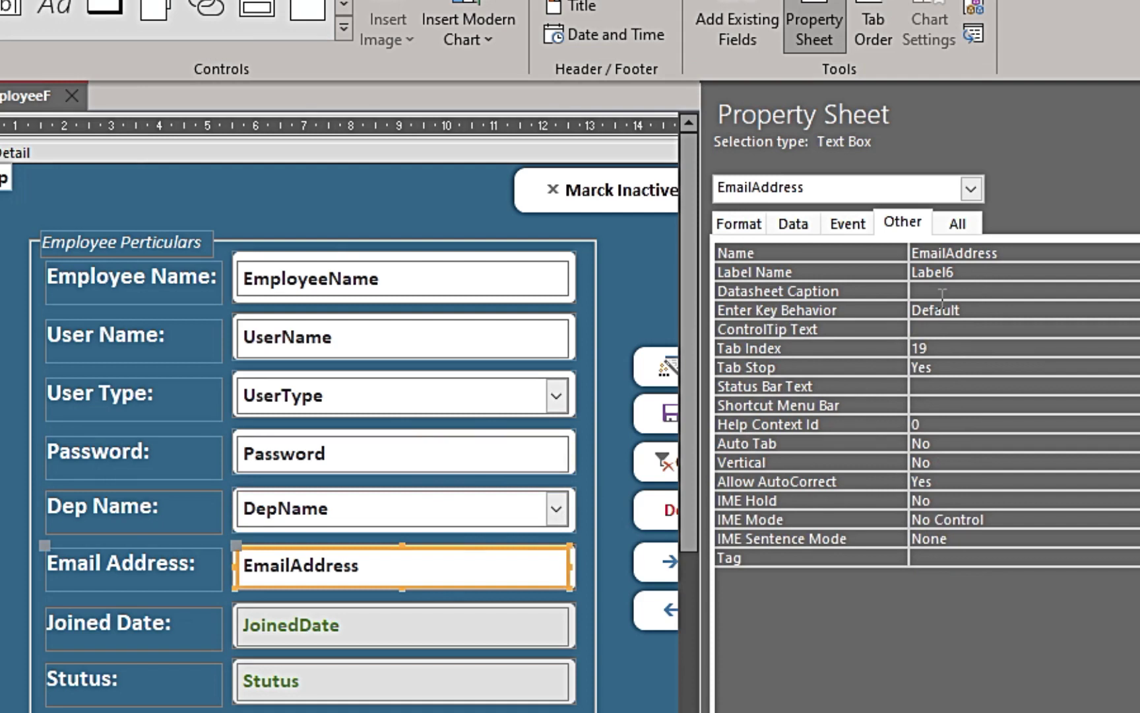
{"action": "left_click", "coordinate": [872, 347]}
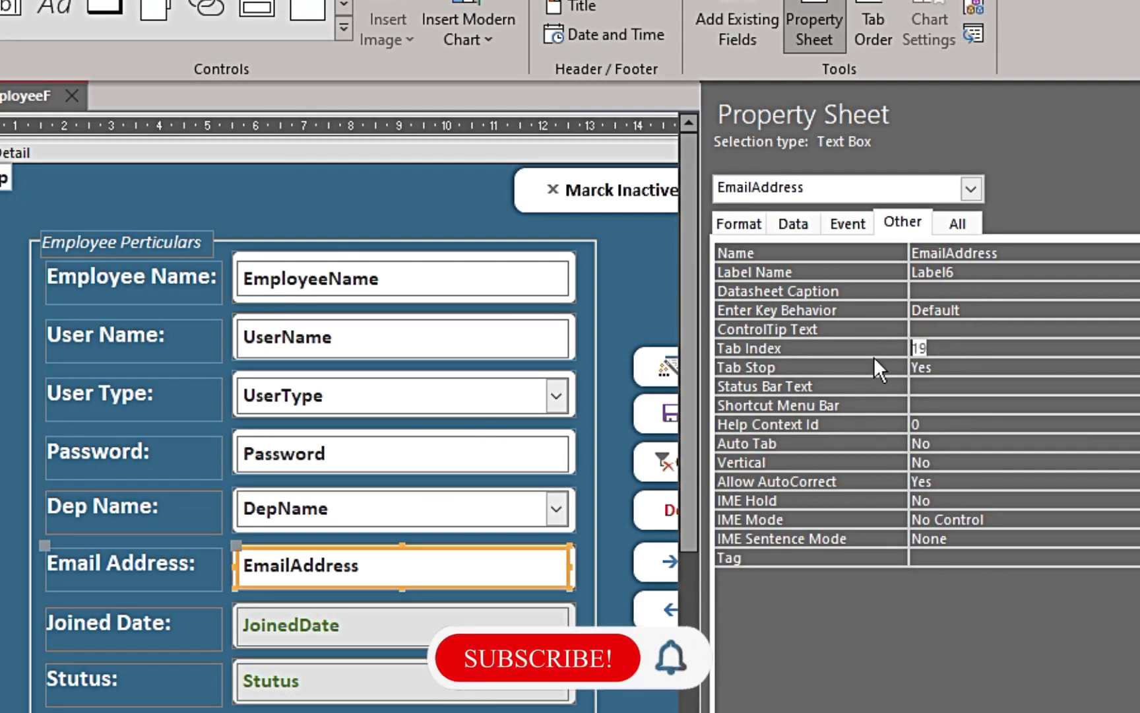
{"action": "type", "text": "6"}
Set the Tab Index of the Save button to 7 and of the New button to 8.
{"action": "scroll", "coordinate": [553, 436], "scroll_direction": "right", "scroll_amount": 3}
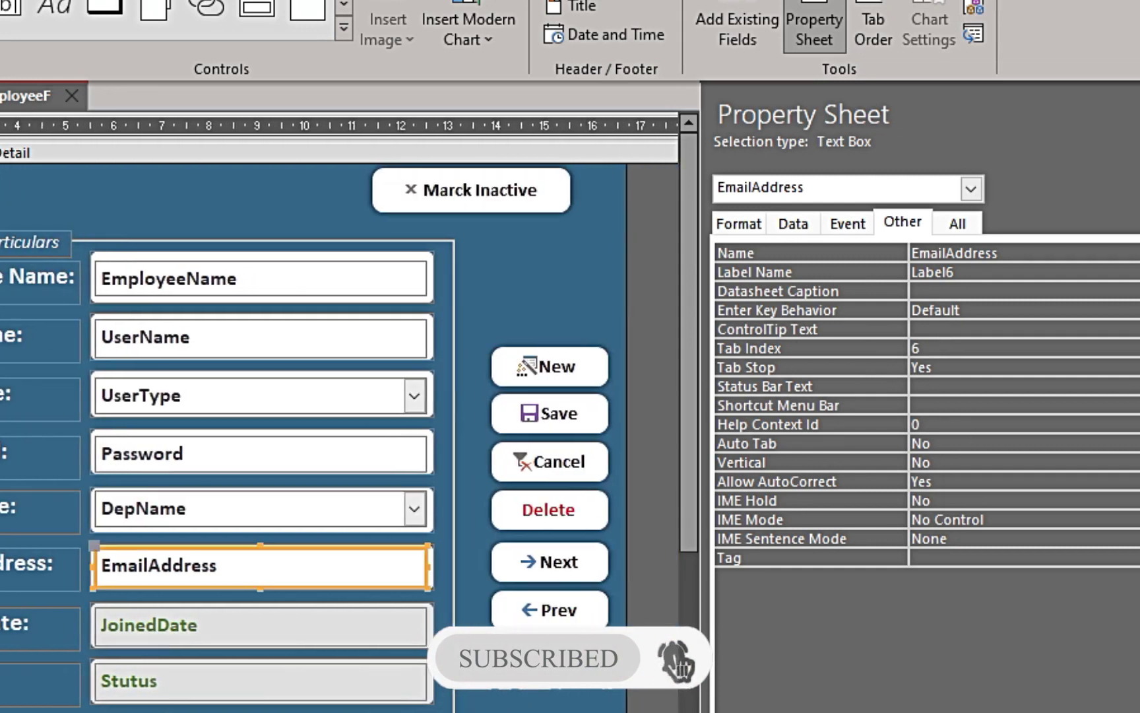
{"action": "left_click", "coordinate": [553, 410]}
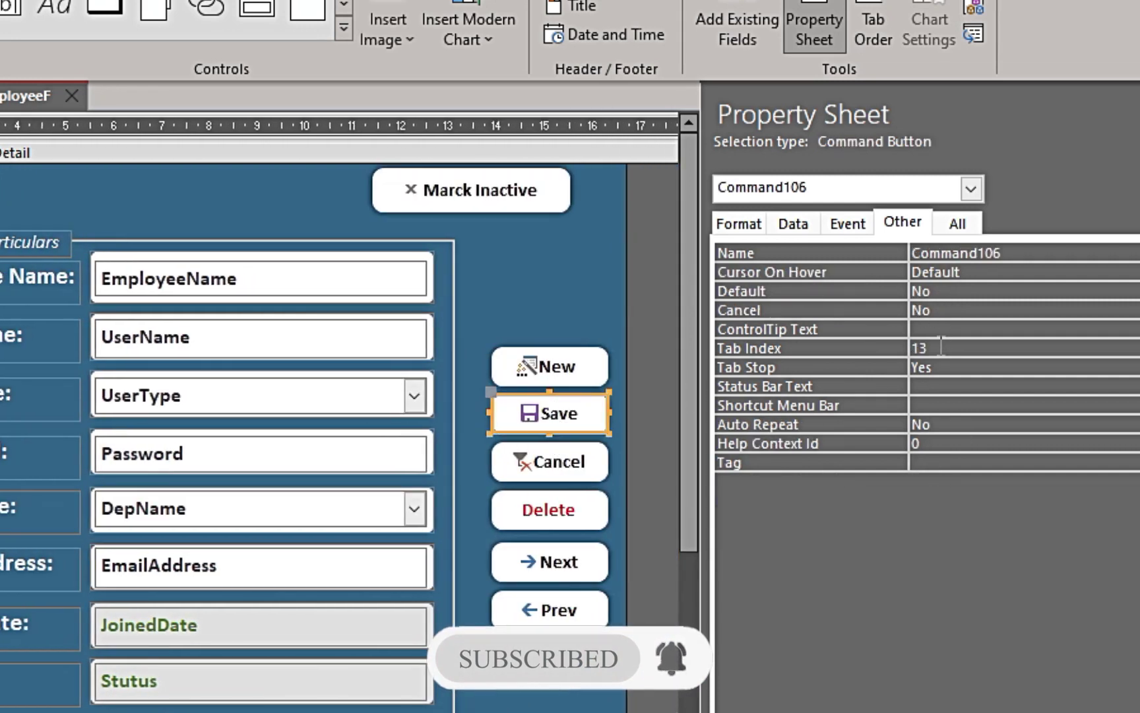
{"action": "left_click", "coordinate": [873, 348]}
{"action": "type", "text": "7"}
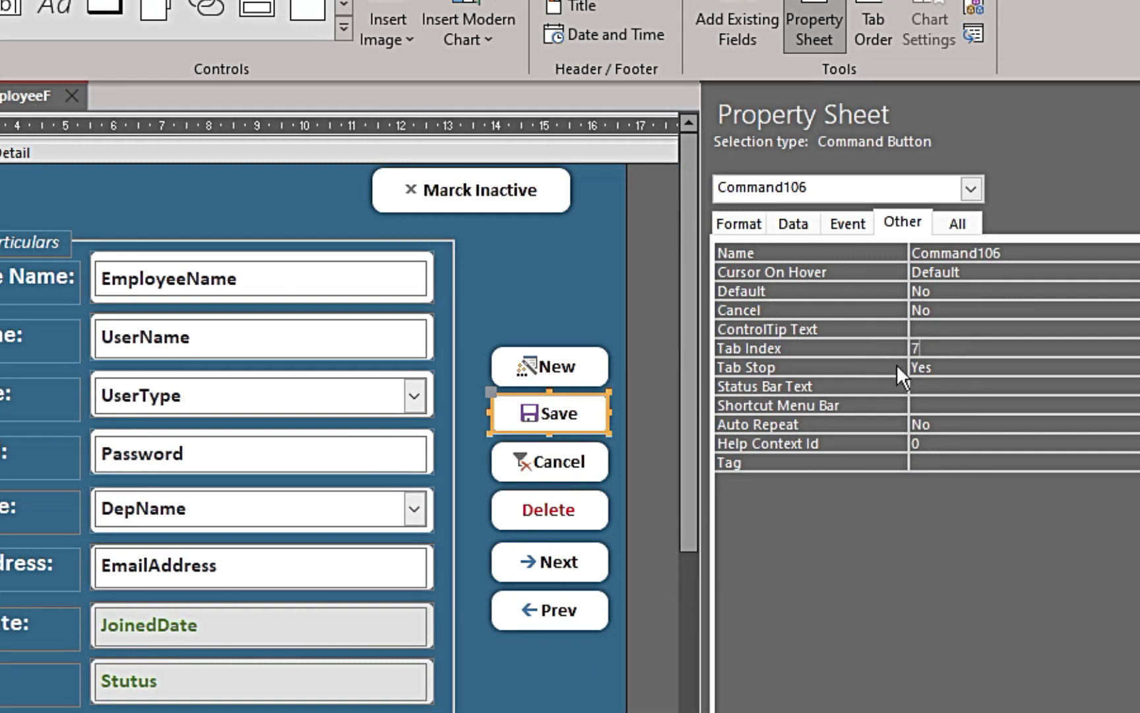
{"action": "left_click", "coordinate": [565, 371]}
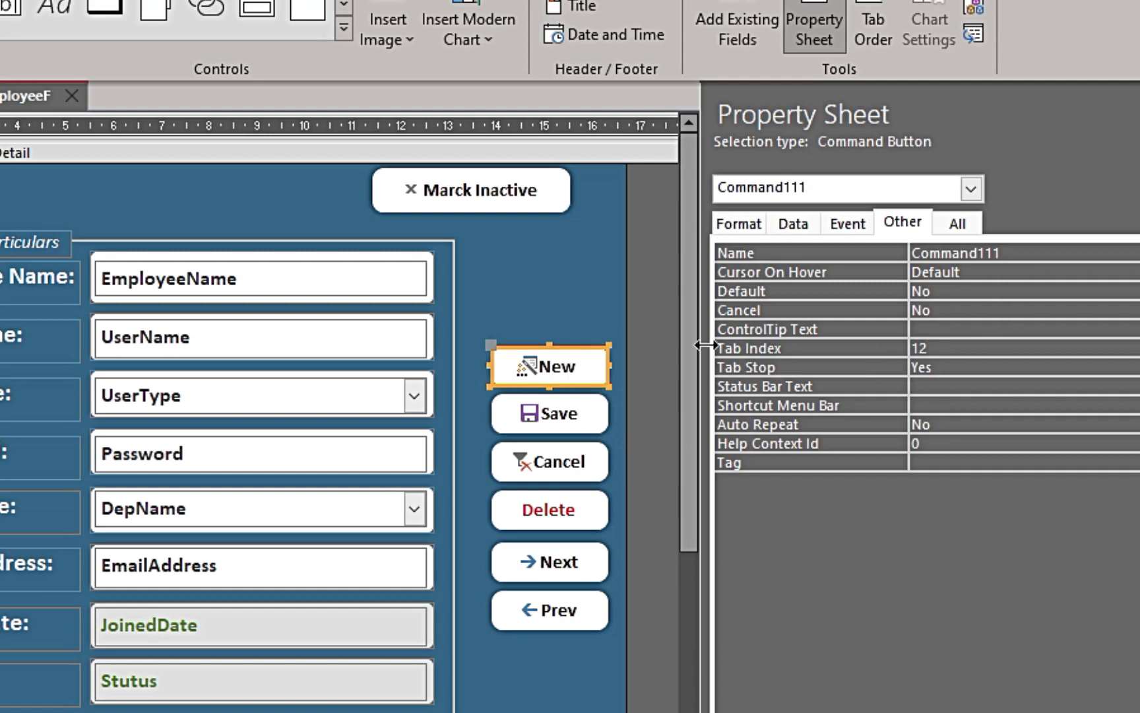
{"action": "left_click", "coordinate": [898, 345]}
{"action": "type", "text": "8"}
Show the form in Form View and test the tab order by moving through the fields down to Email Address.
{"action": "right_click", "coordinate": [24, 92]}
{"action": "key", "text": "Escape"}
{"action": "key", "text": "F5"}
{"action": "left_click_drag", "start_coordinate": [308, 132], "coordinate": [363, 132]}
{"action": "key", "text": "Tab"}
{"action": "key", "text": "Tab"}
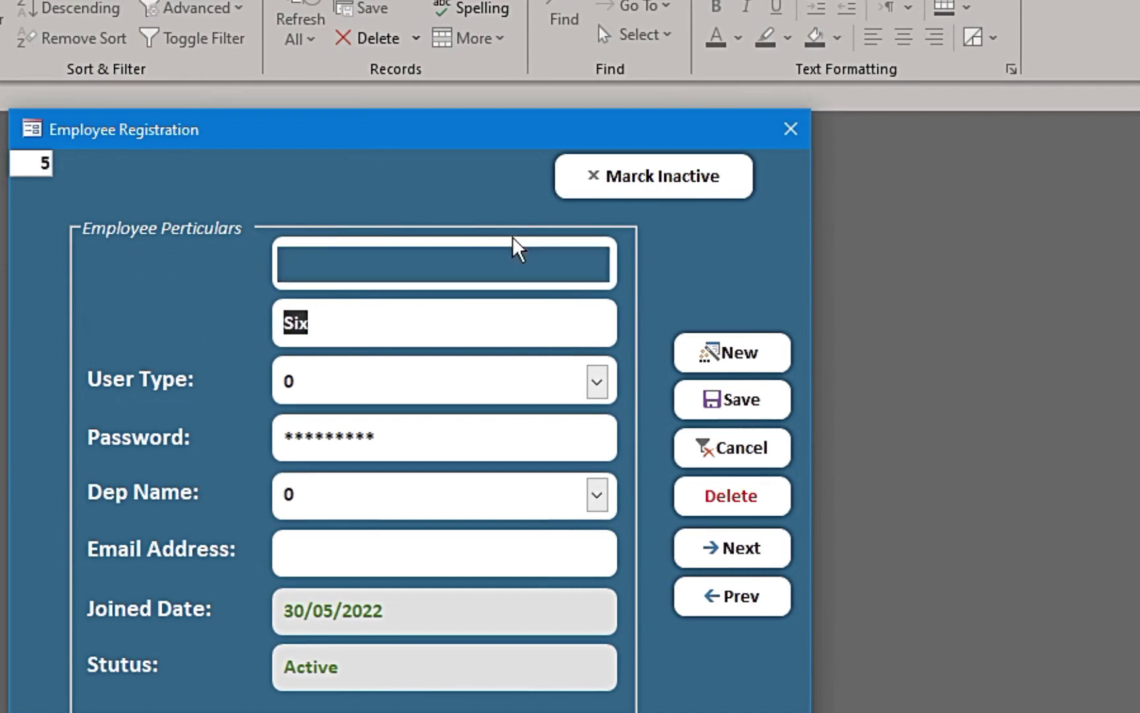
{"action": "left_click", "coordinate": [297, 383]}
{"action": "key", "text": "Tab"}
{"action": "key", "text": "Tab"}
{"action": "key", "text": "Tab"}
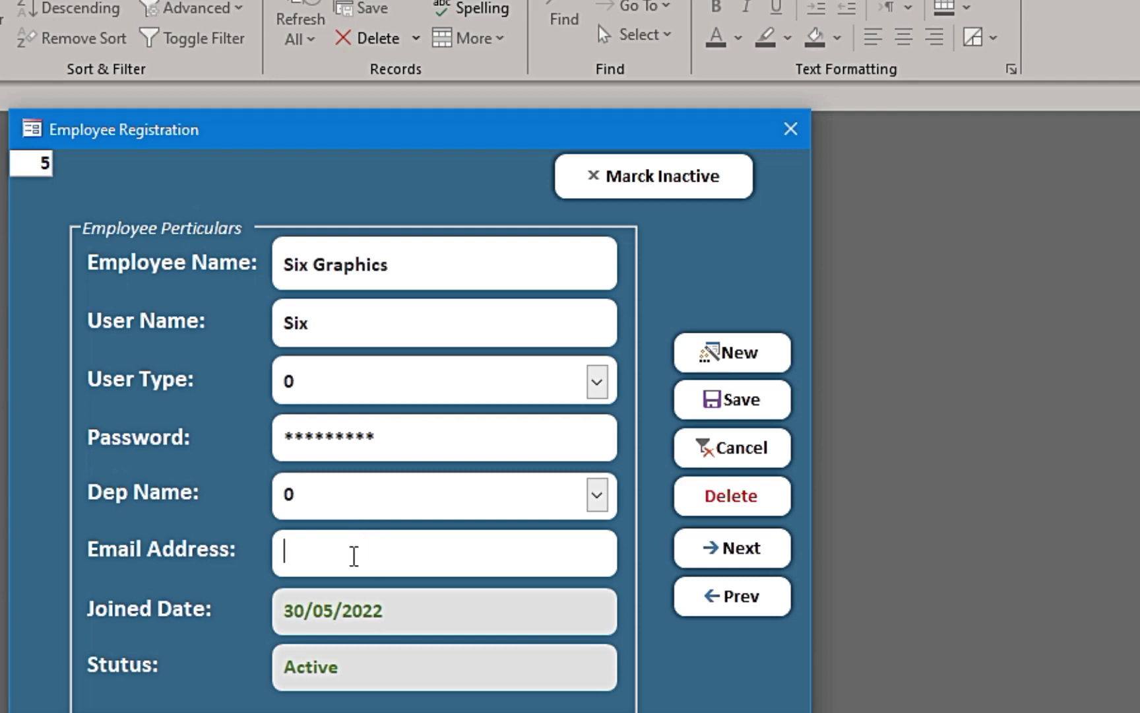
Save the current employee record from the form and reposition the form window.
{"action": "left_click", "coordinate": [745, 409]}
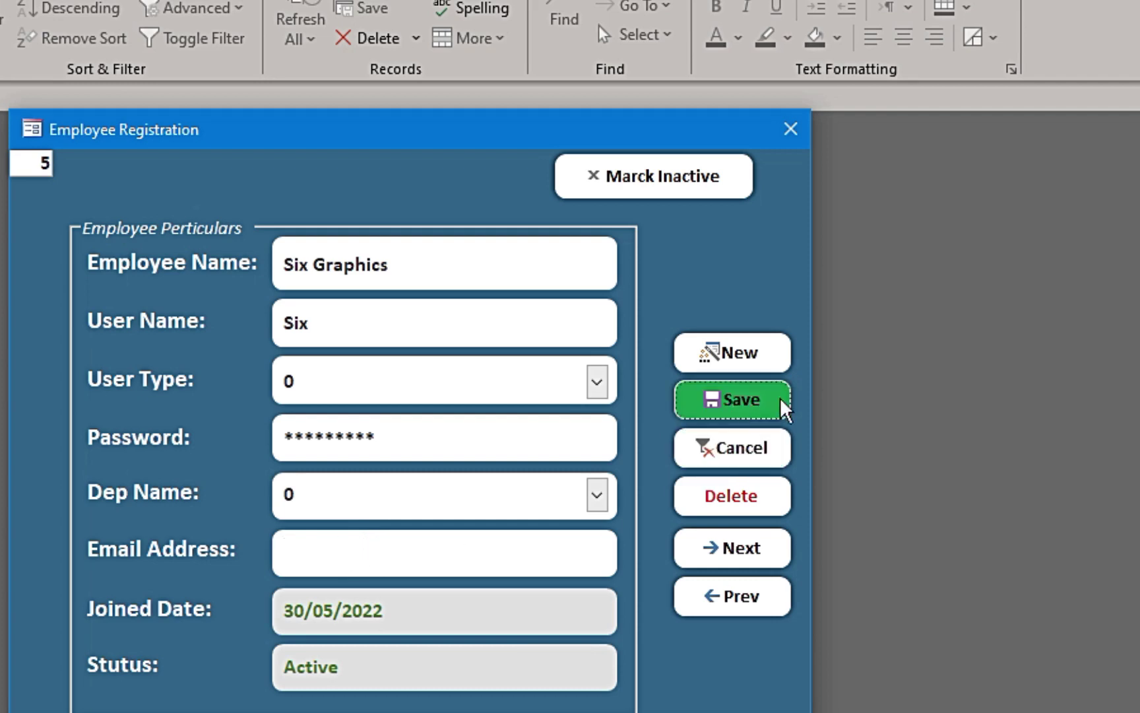
{"action": "left_click", "coordinate": [754, 426]}
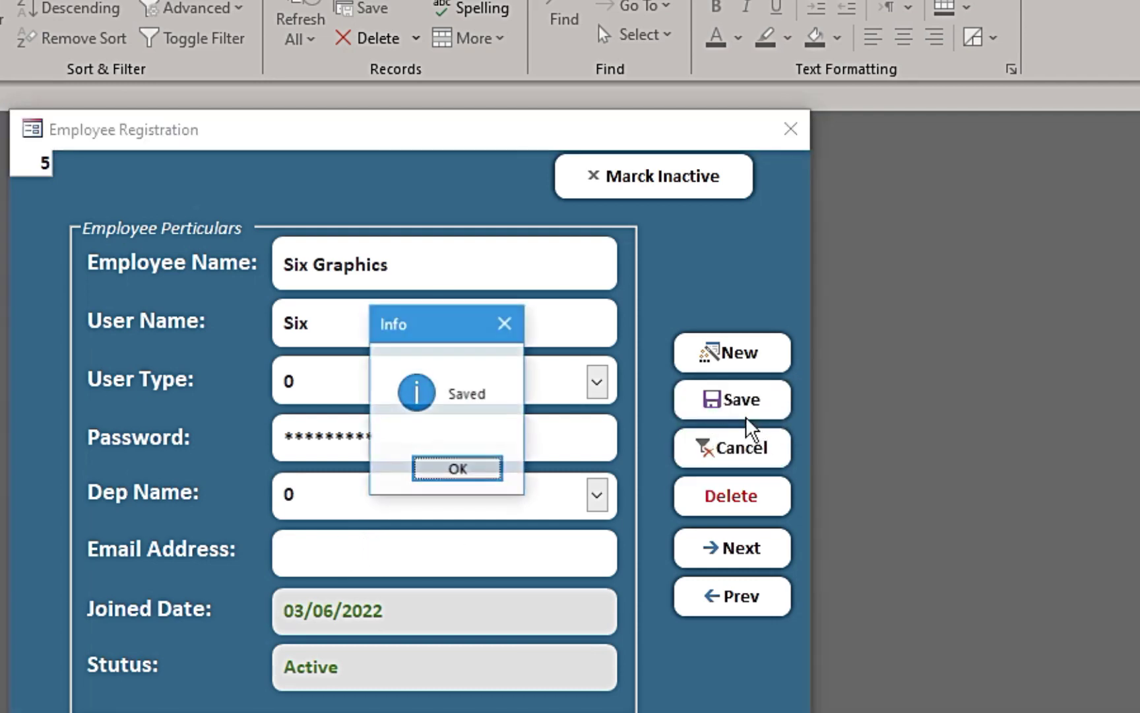
{"action": "left_click", "coordinate": [473, 471]}
{"action": "left_click_drag", "start_coordinate": [491, 136], "coordinate": [463, 41]}
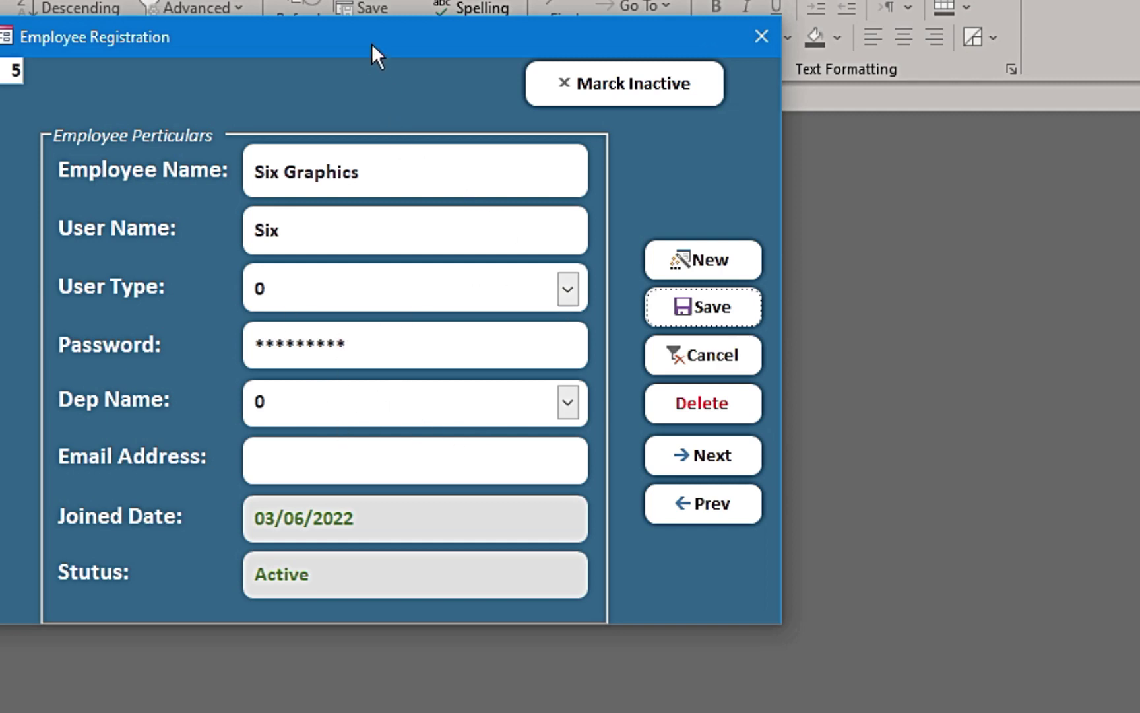
{"action": "left_click_drag", "start_coordinate": [380, 52], "coordinate": [445, 94]}
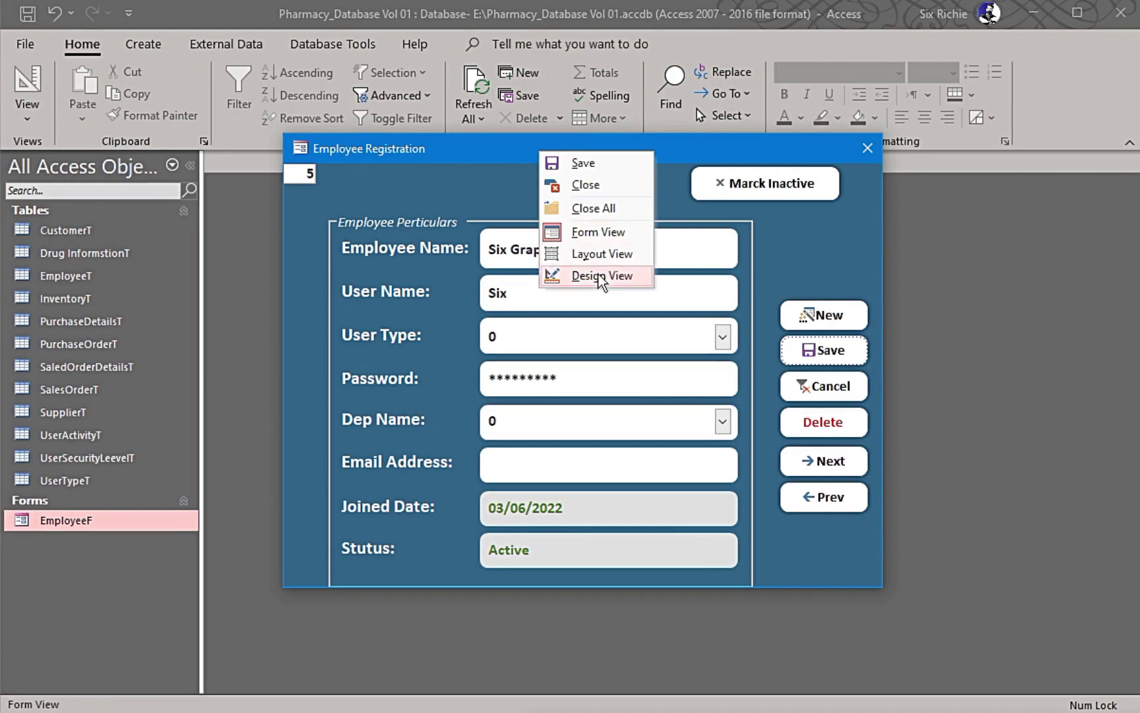
Return the employee form to Design View, then open the UserTypeT table and widen its UserType column.
{"action": "left_click", "coordinate": [597, 275]}
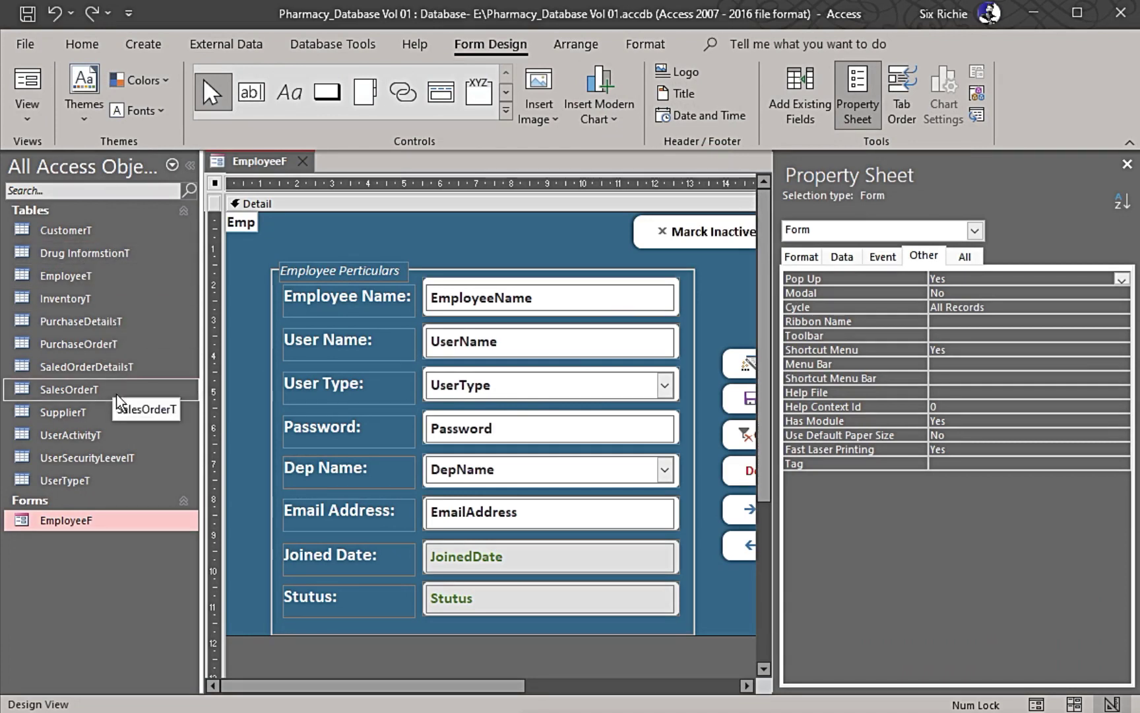
{"action": "left_click", "coordinate": [98, 482]}
{"action": "right_click", "coordinate": [97, 482]}
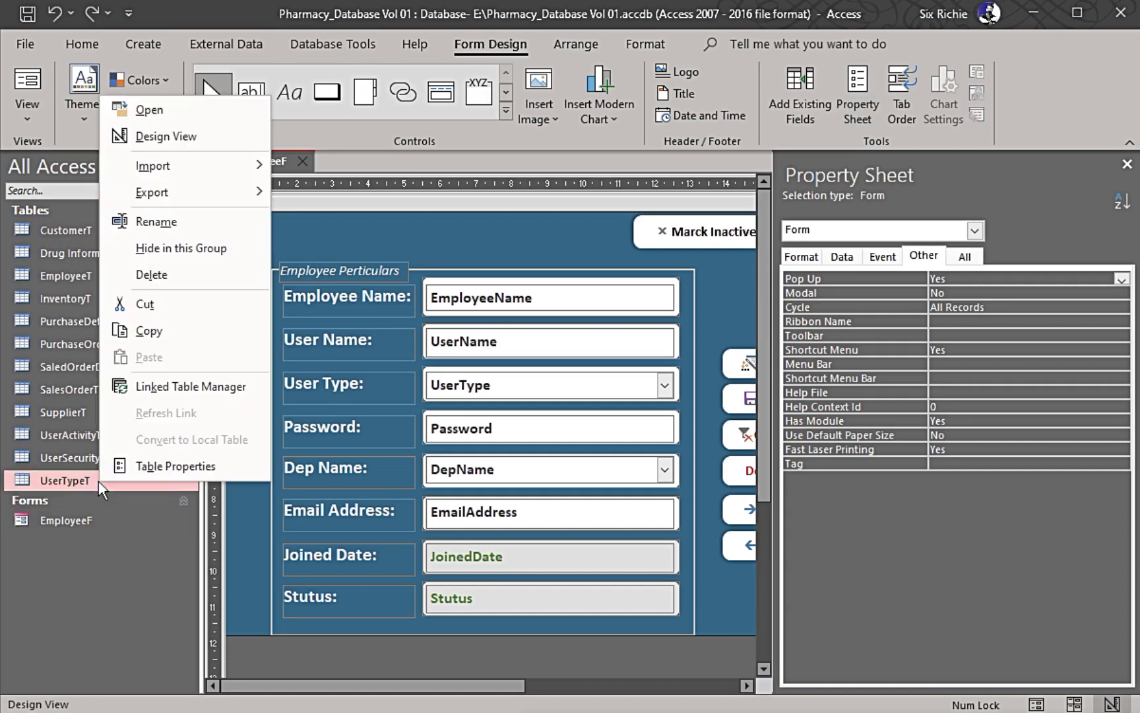
{"action": "left_click", "coordinate": [157, 122]}
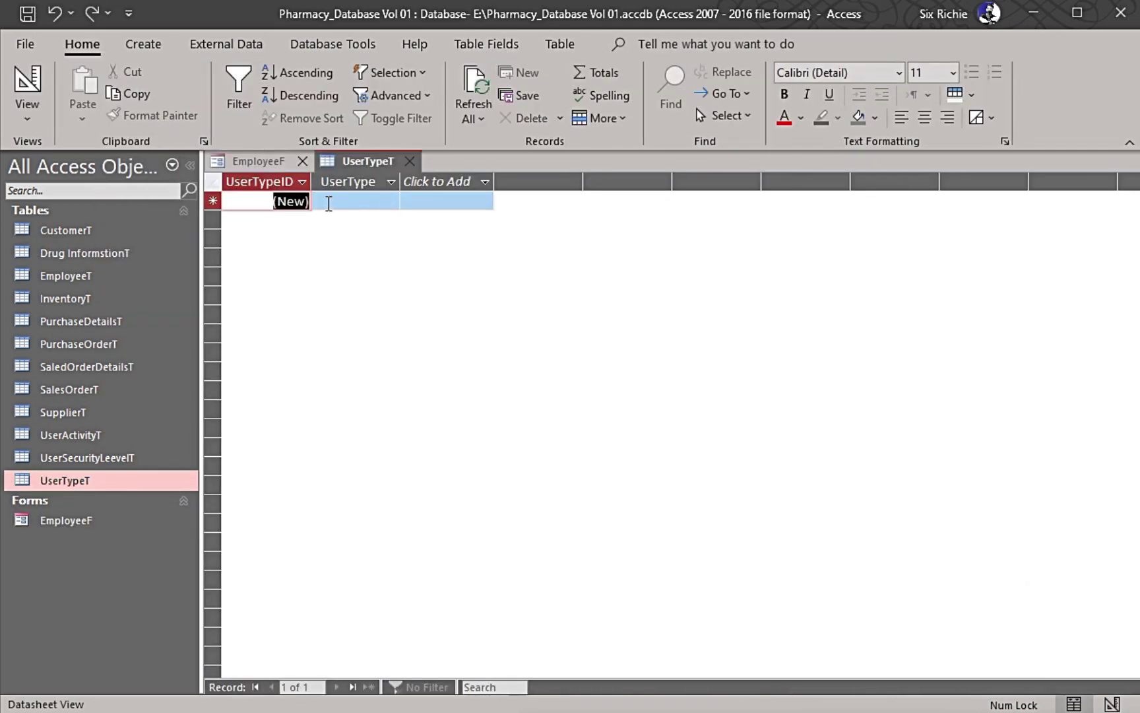
{"action": "left_click", "coordinate": [393, 199]}
{"action": "left_click_drag", "start_coordinate": [404, 178], "coordinate": [432, 180]}
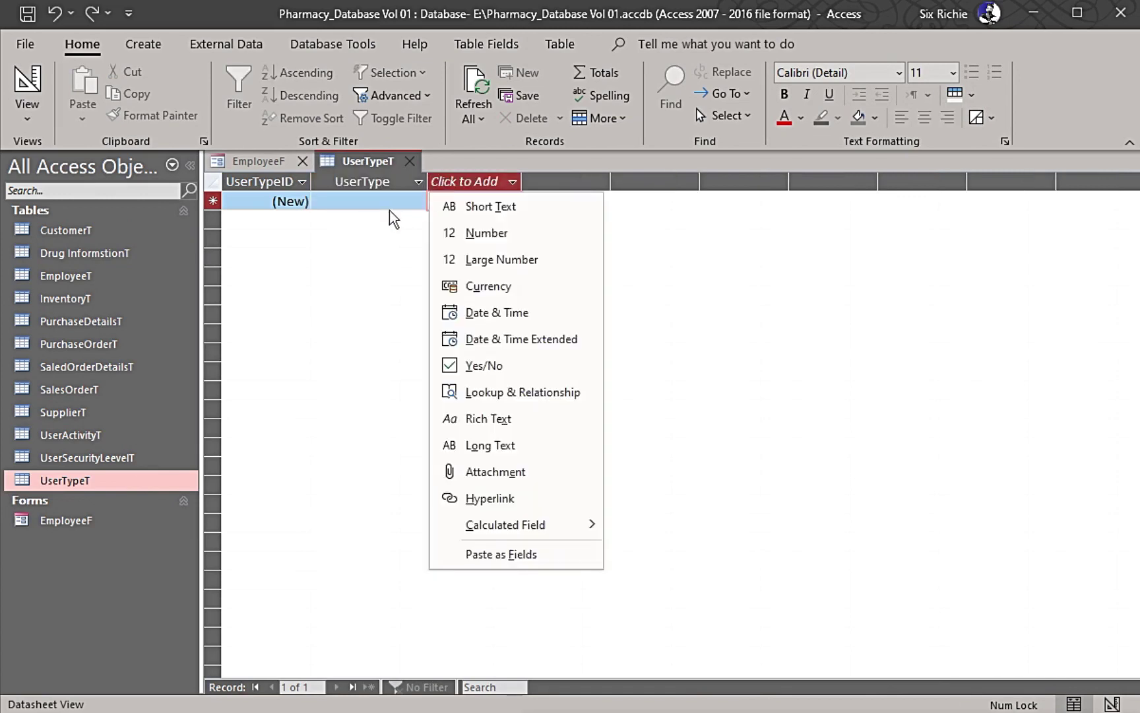
Add two records to UserTypeT with the UserType values Adim and User.
{"action": "left_click", "coordinate": [369, 203]}
{"action": "left_click", "coordinate": [363, 199]}
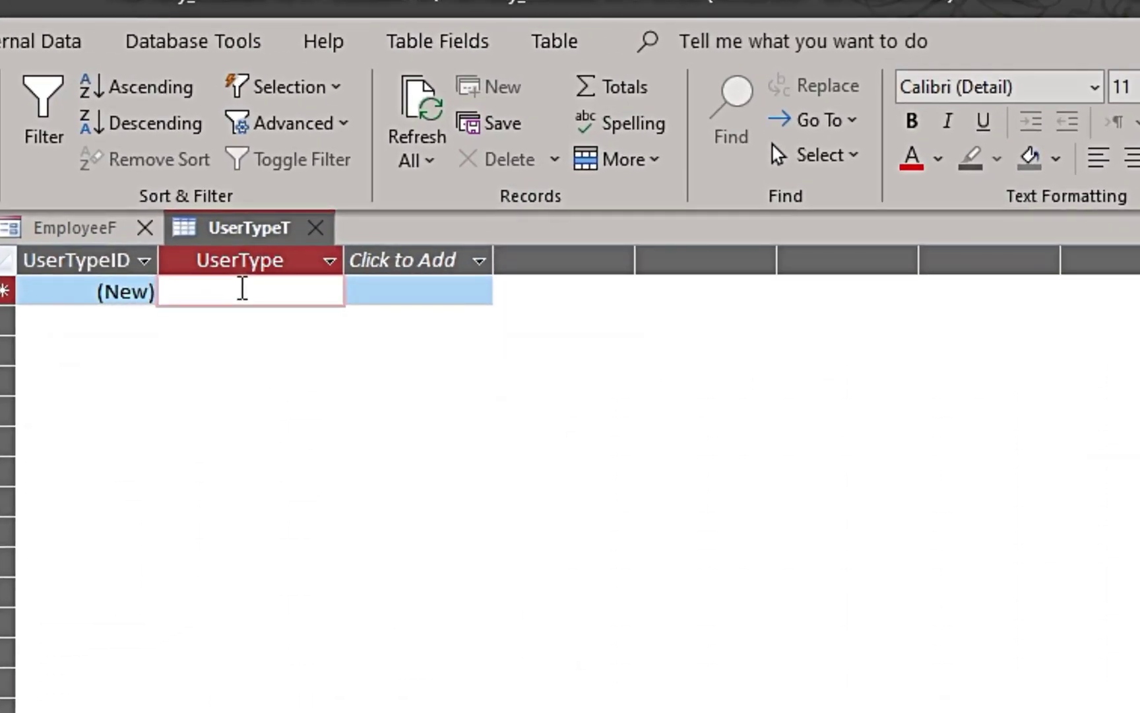
{"action": "type", "text": "Adim"}
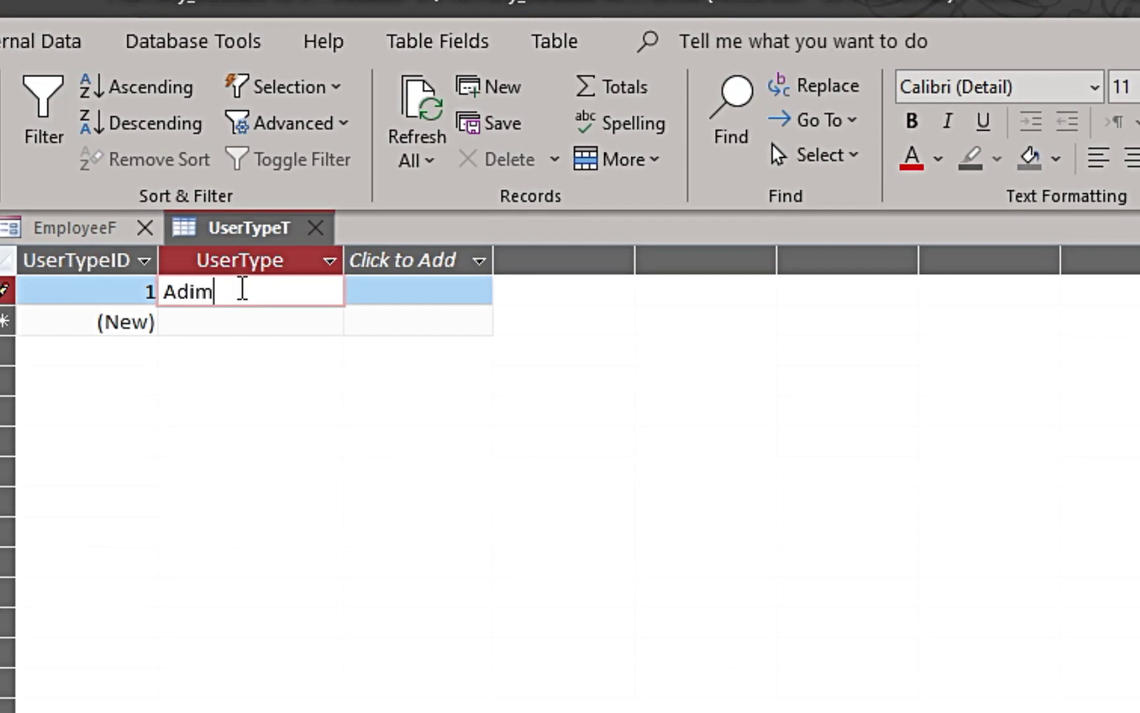
{"action": "key", "text": "Return"}
{"action": "key", "text": "Tab"}
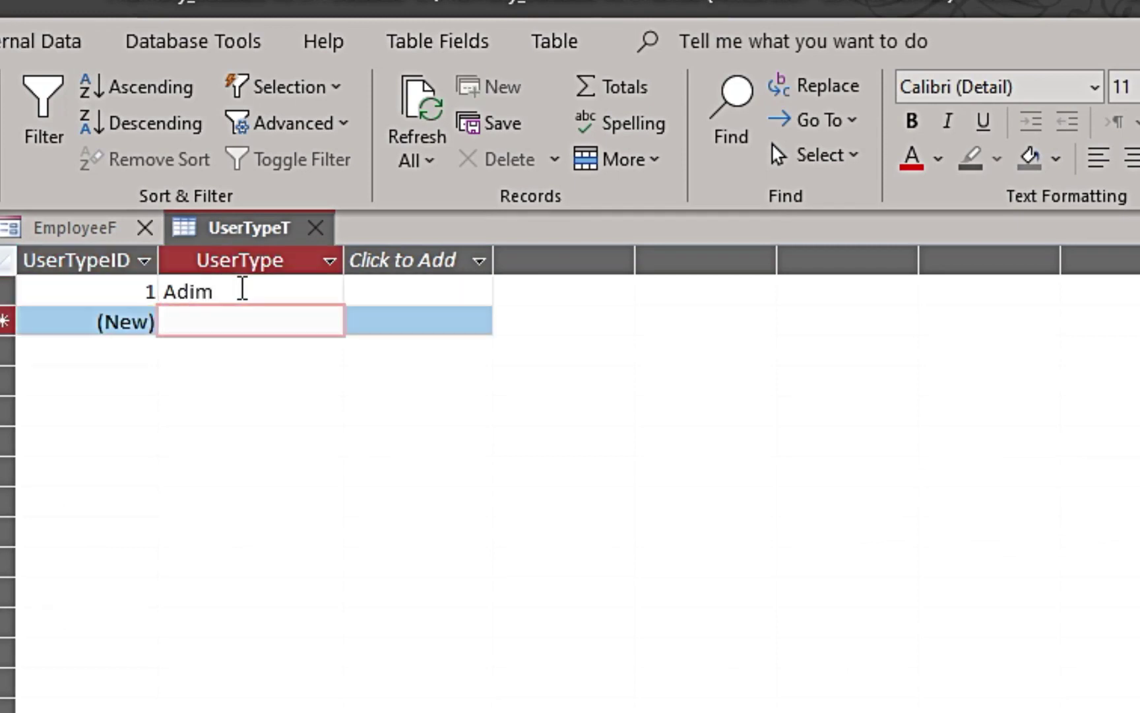
{"action": "type", "text": "User"}
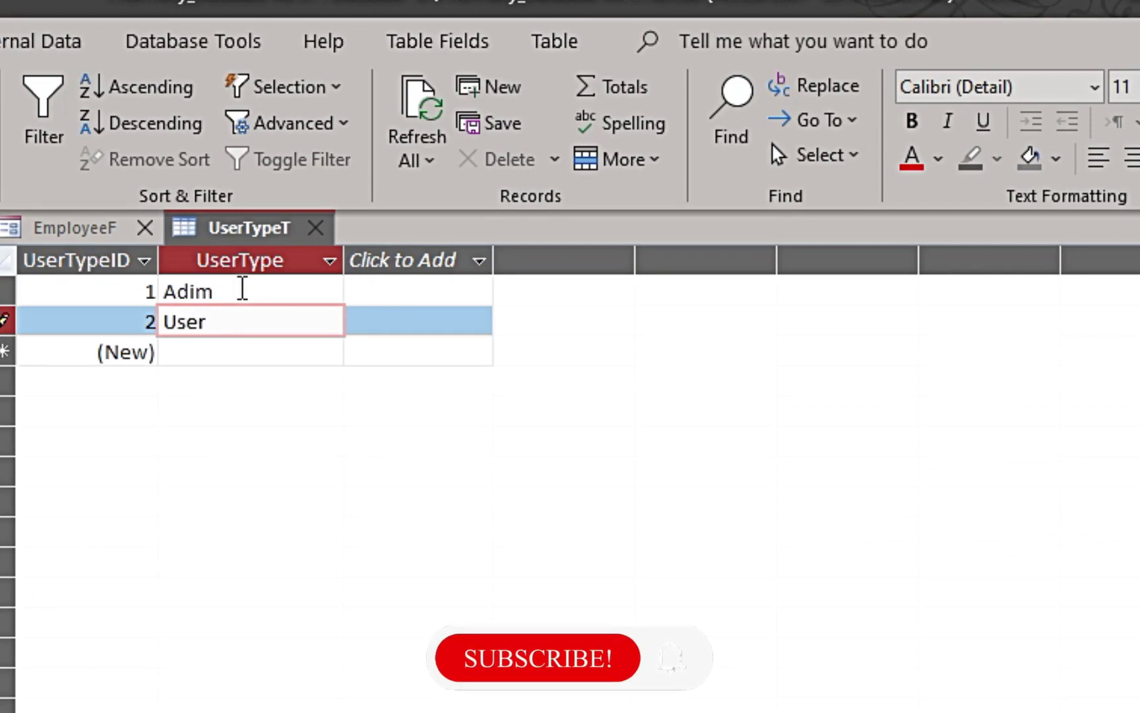
{"action": "key", "text": "Return"}
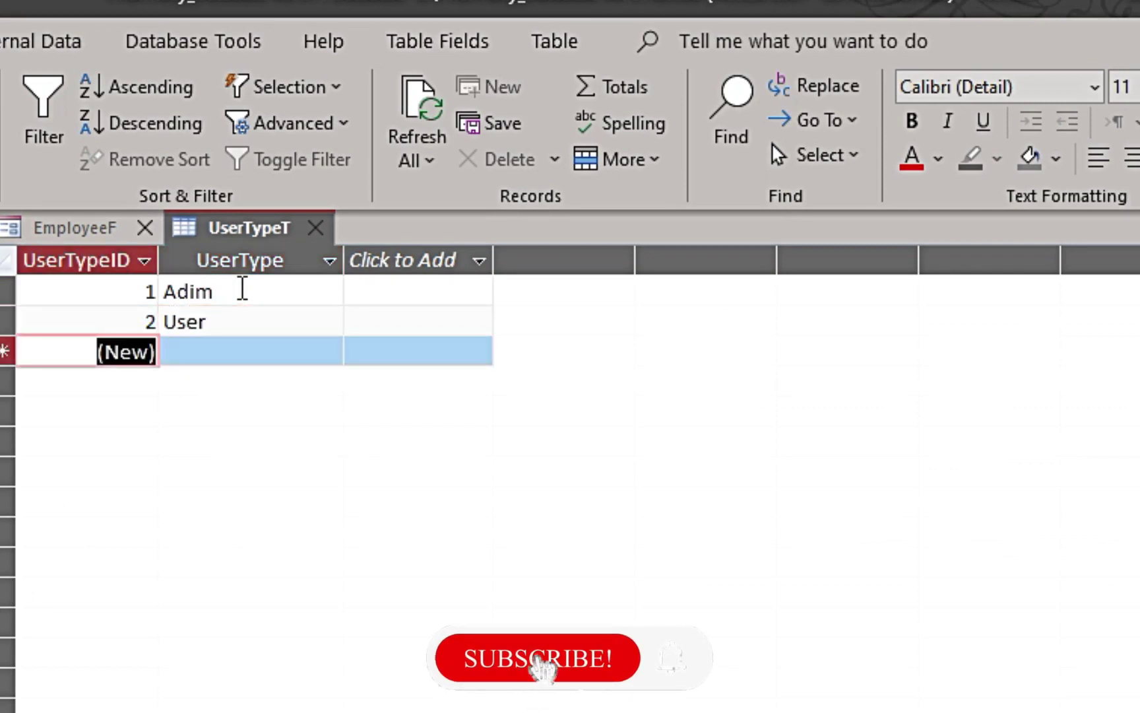
Save and close the UserTypeT table.
{"action": "right_click", "coordinate": [255, 232]}
{"action": "left_click", "coordinate": [308, 247]}
{"action": "left_click", "coordinate": [316, 228]}
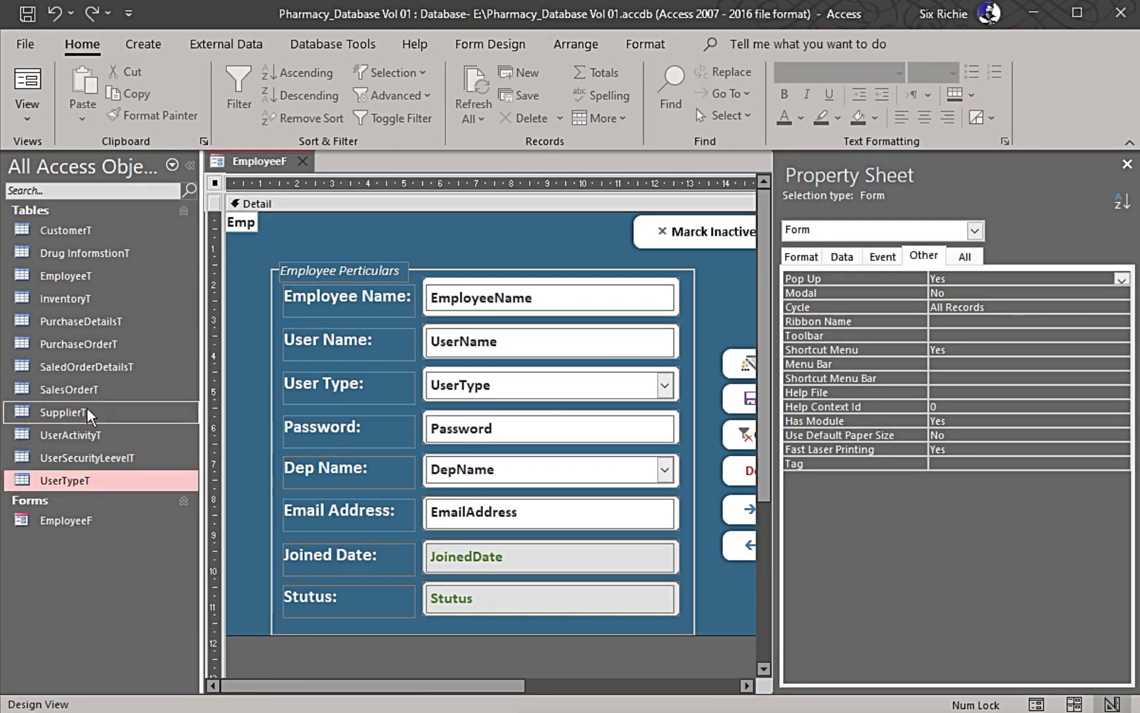
Look through the database's list of tables, from Drug InformstionT down to UserTypeT.
{"action": "left_click", "coordinate": [75, 282]}
{"action": "left_click", "coordinate": [80, 298]}
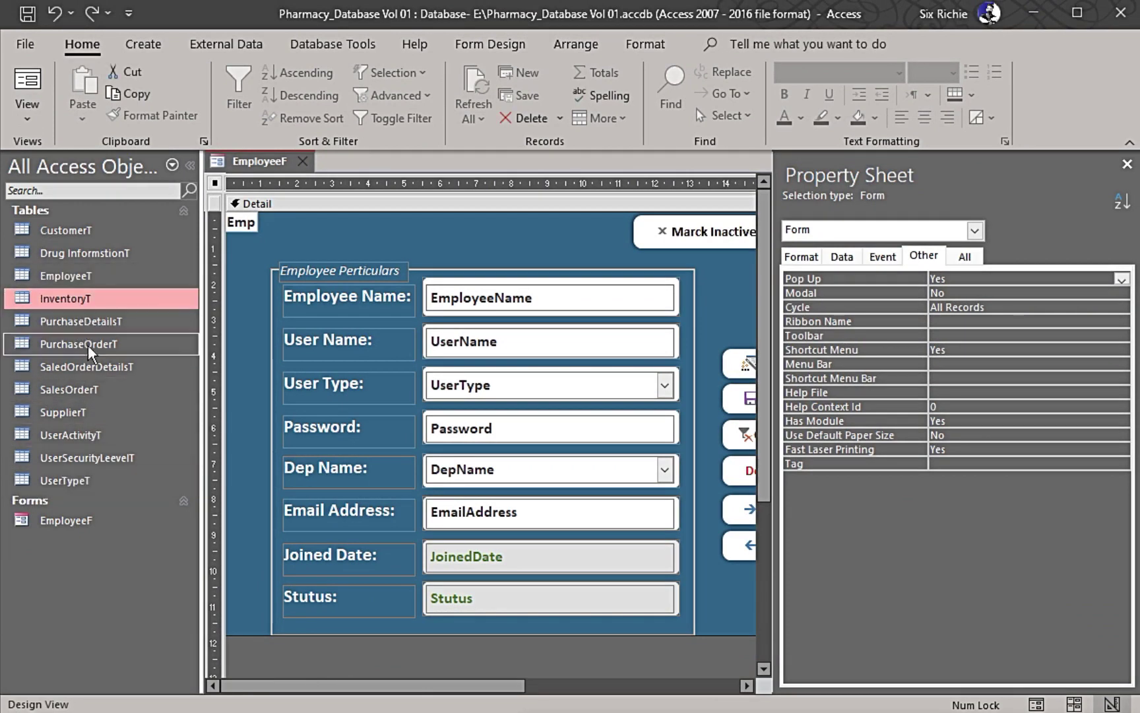
{"action": "left_click", "coordinate": [69, 257]}
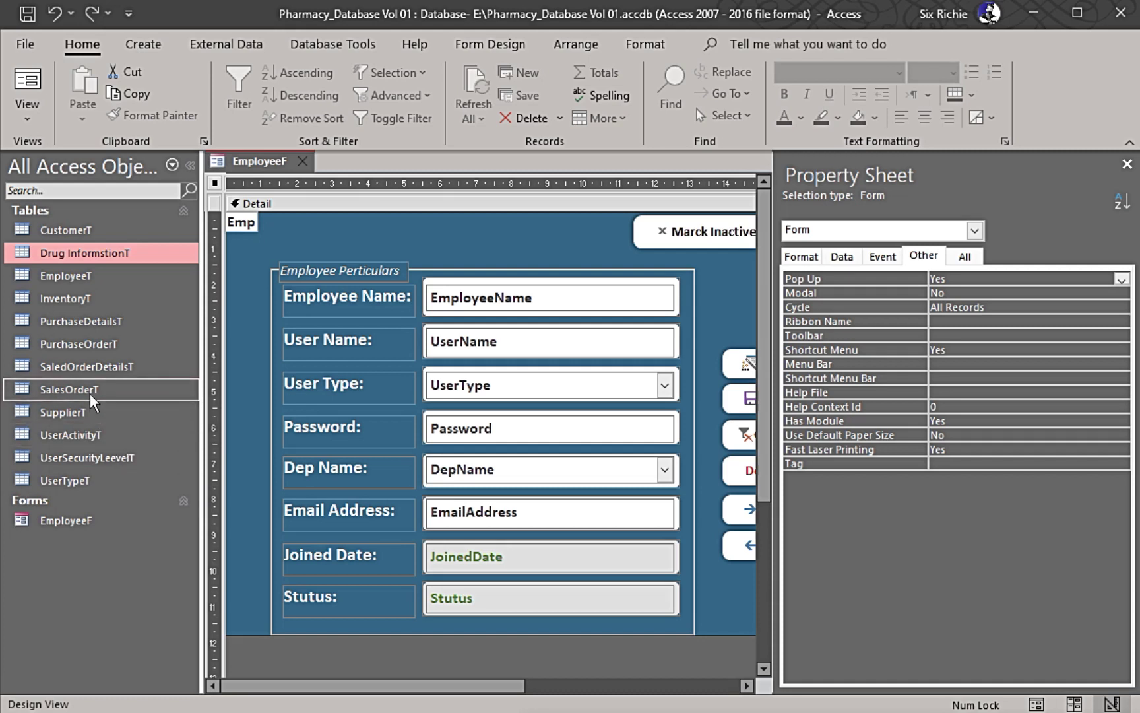
{"action": "left_click", "coordinate": [94, 481]}
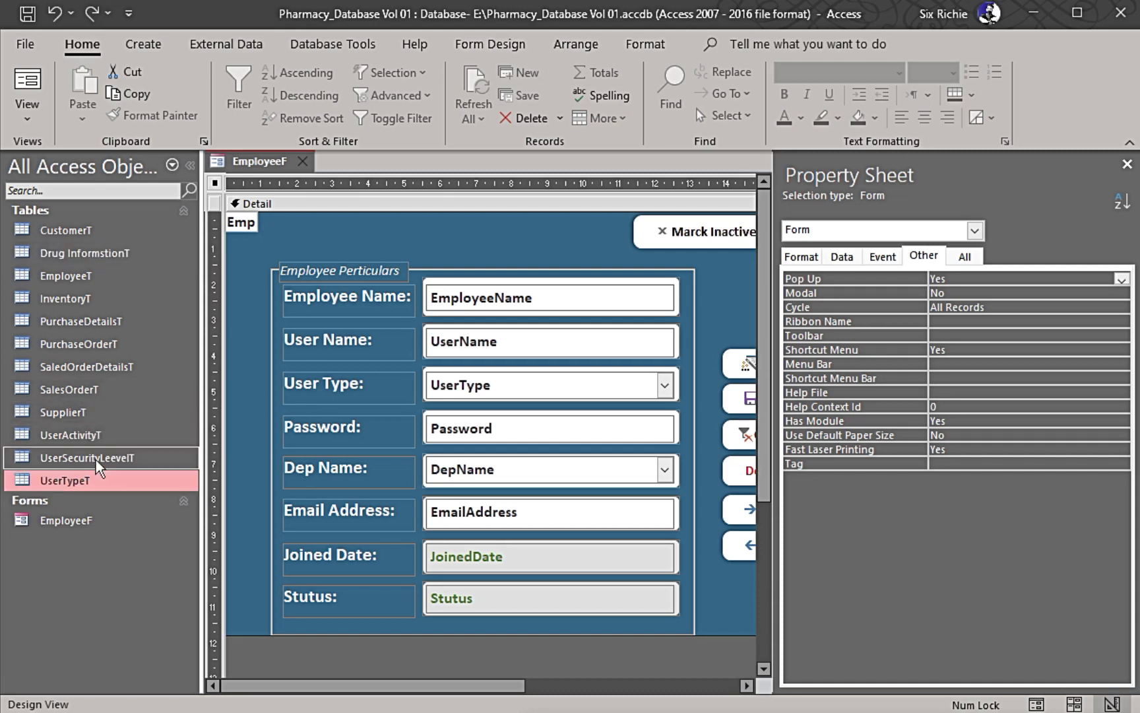
{"action": "left_click", "coordinate": [95, 458]}
{"action": "left_click", "coordinate": [90, 434]}
{"action": "left_click", "coordinate": [91, 412]}
{"action": "left_click", "coordinate": [90, 389]}
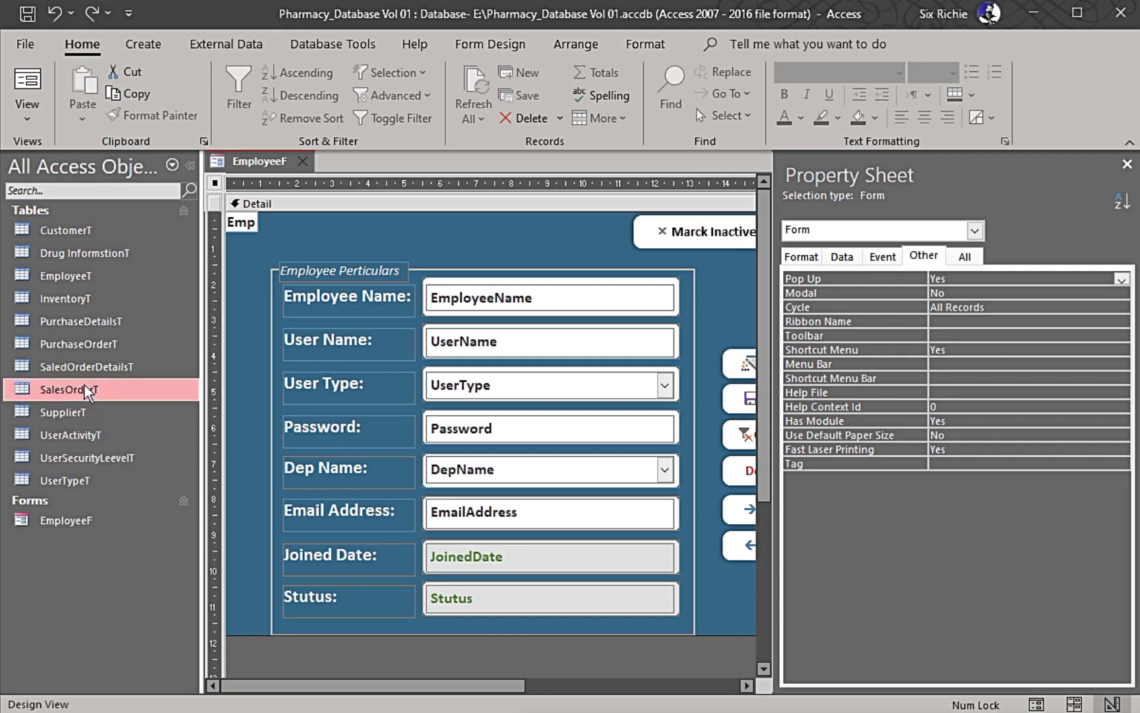
Look back up through the list of tables, from SaledOrderDetailsT to EmployeeT.
{"action": "left_click", "coordinate": [89, 367]}
{"action": "left_click", "coordinate": [90, 344]}
{"action": "left_click", "coordinate": [90, 321]}
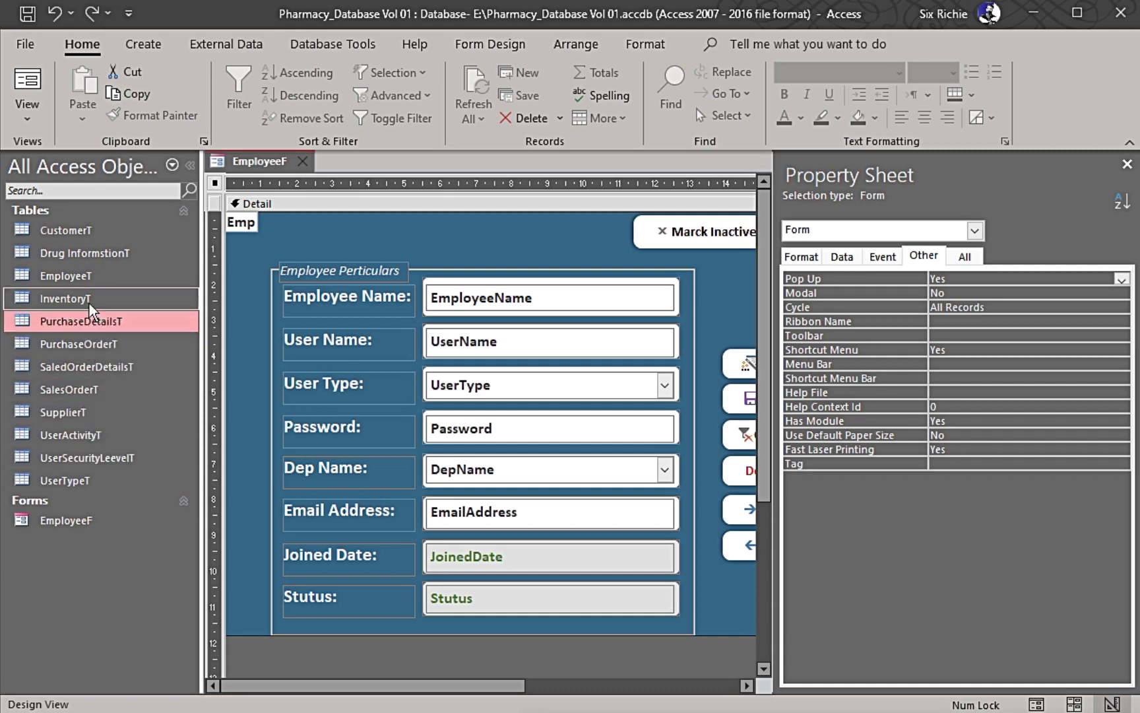
{"action": "left_click", "coordinate": [90, 298]}
{"action": "left_click", "coordinate": [90, 276]}
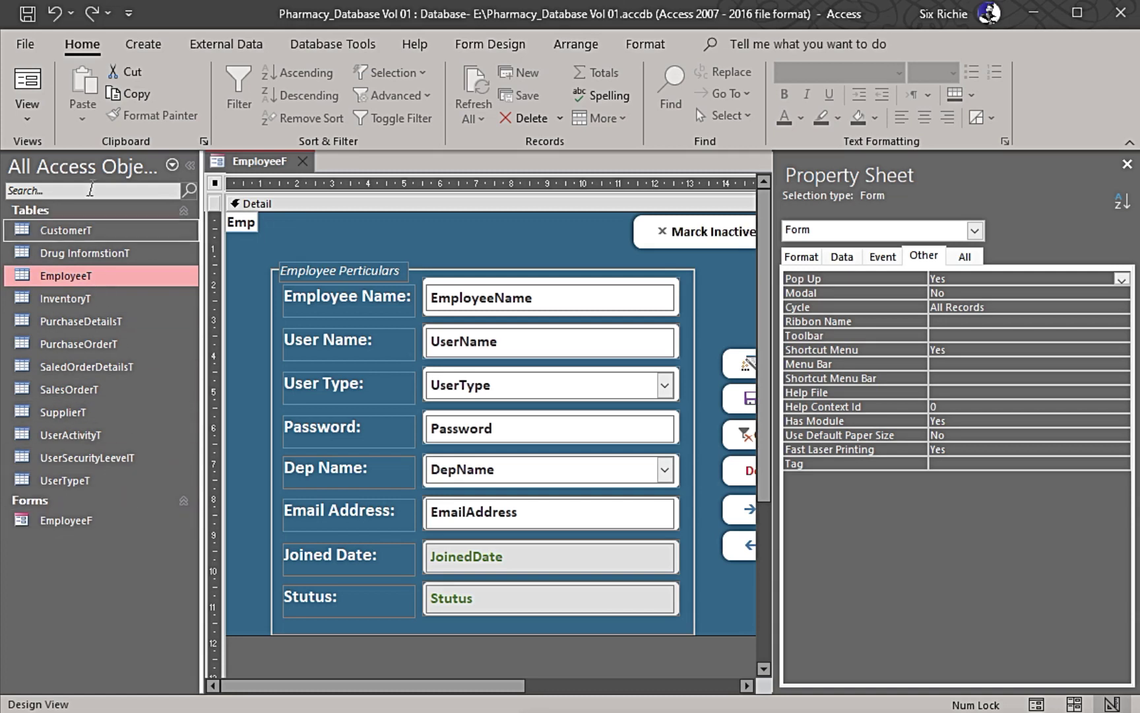
Create a new table in Design View and add a DepID field with the AutoNumber data type.
{"action": "left_click", "coordinate": [170, 46]}
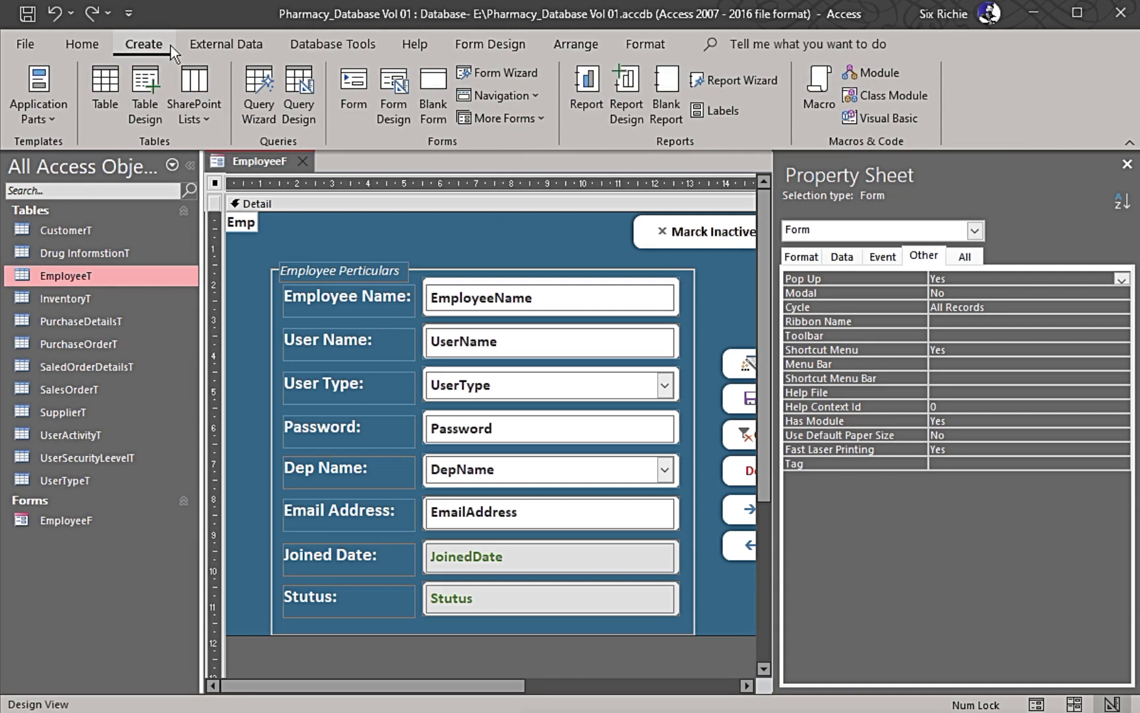
{"action": "left_click", "coordinate": [153, 92]}
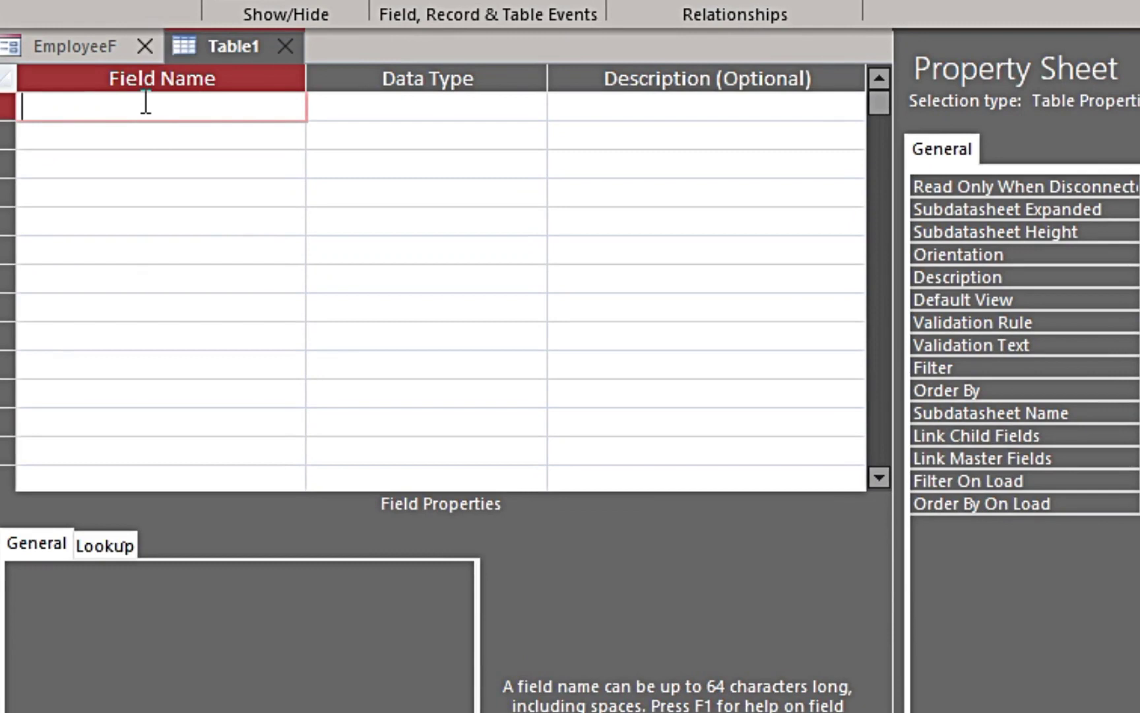
{"action": "type", "text": "DepId"}
{"action": "key", "text": "BackSpace"}
{"action": "key", "text": "BackSpace"}
{"action": "type", "text": "ID"}
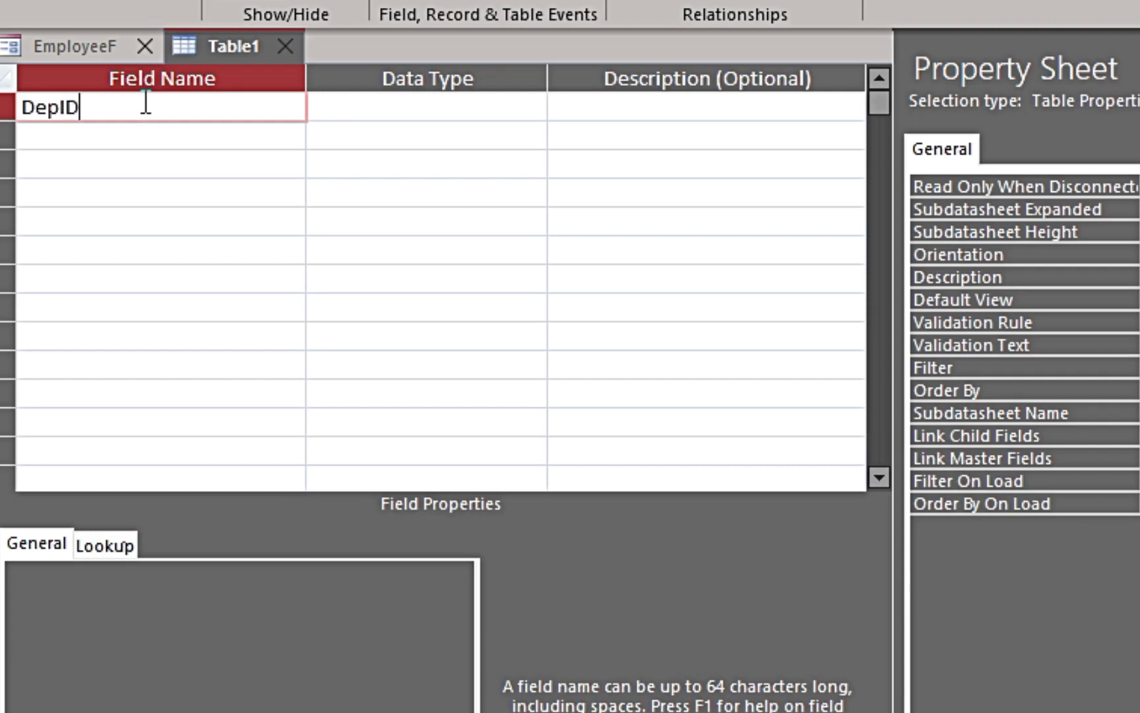
{"action": "key", "text": "Tab"}
{"action": "type", "text": "a"}
{"action": "key", "text": "Tab"}
{"action": "key", "text": "Tab"}
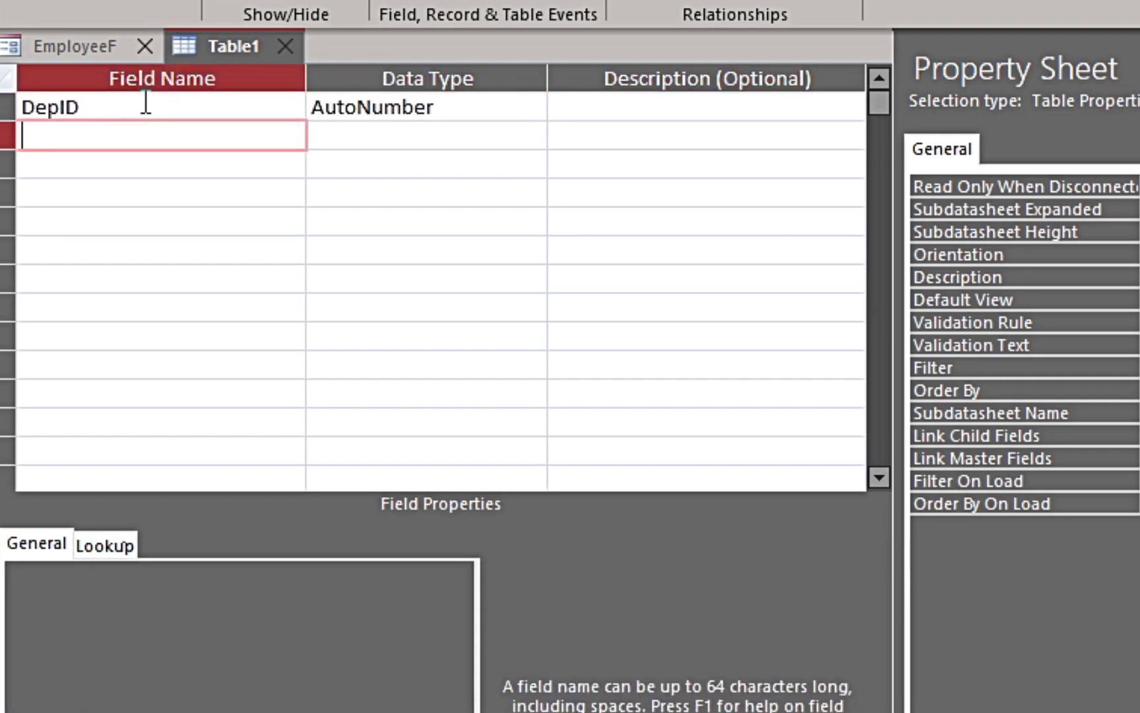
Add a DepName field with the Short Text data type to the new table.
{"action": "type", "text": "DepName"}
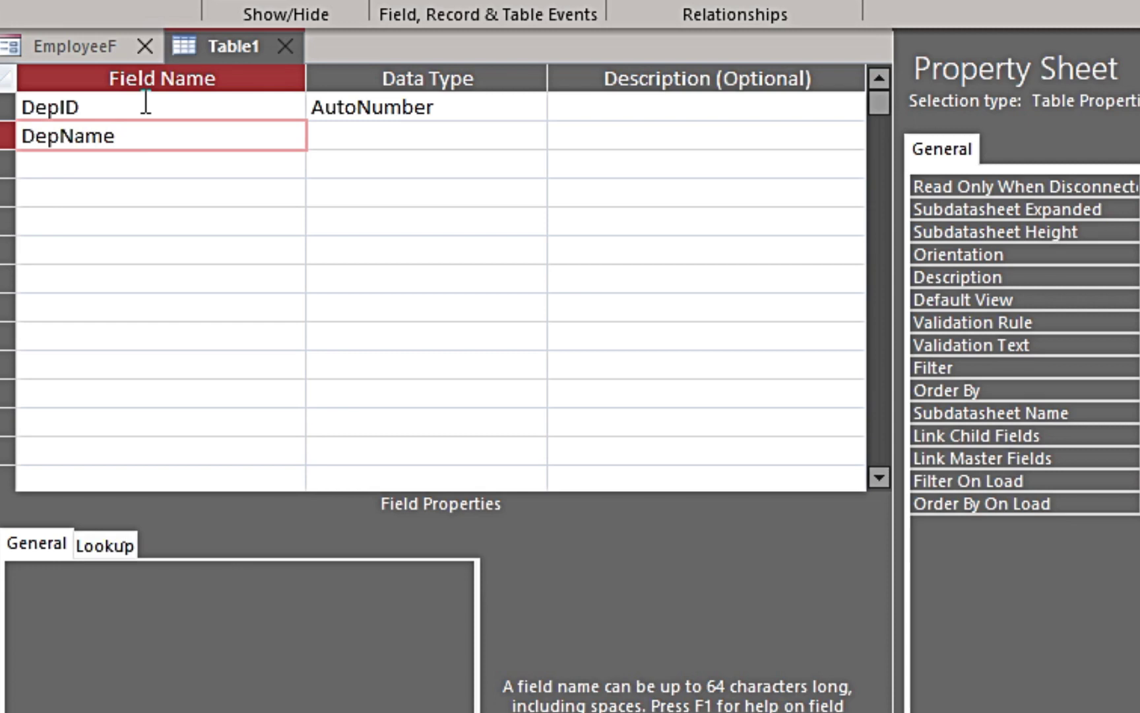
{"action": "key", "text": "Tab"}
{"action": "key", "text": "Tab"}
{"action": "key", "text": "Tab"}
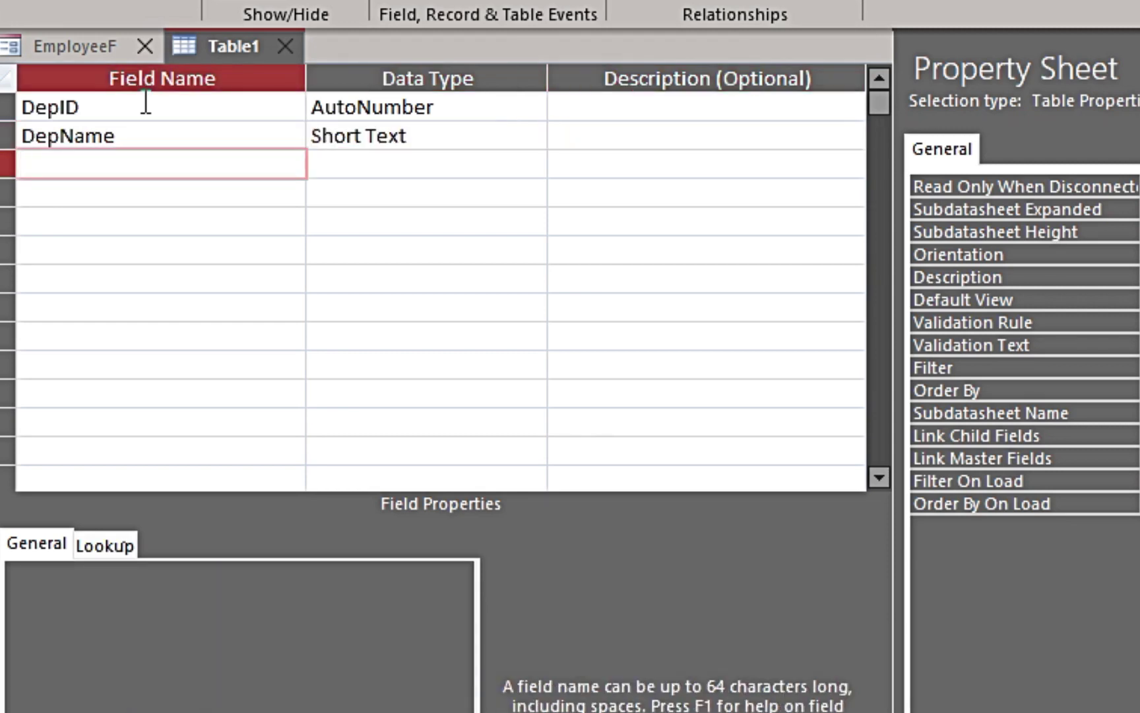
Save the new table as DepT, accept the creation of a primary key, and close the table.
{"action": "right_click", "coordinate": [226, 51]}
{"action": "left_click", "coordinate": [273, 76]}
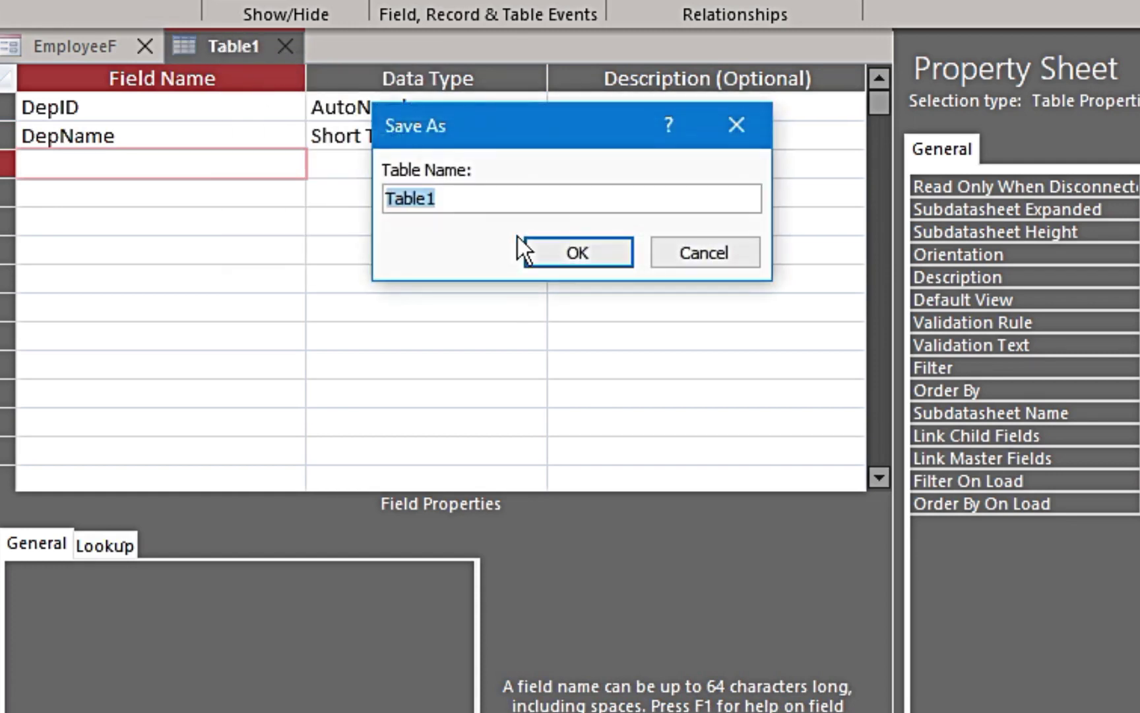
{"action": "type", "text": "DepT"}
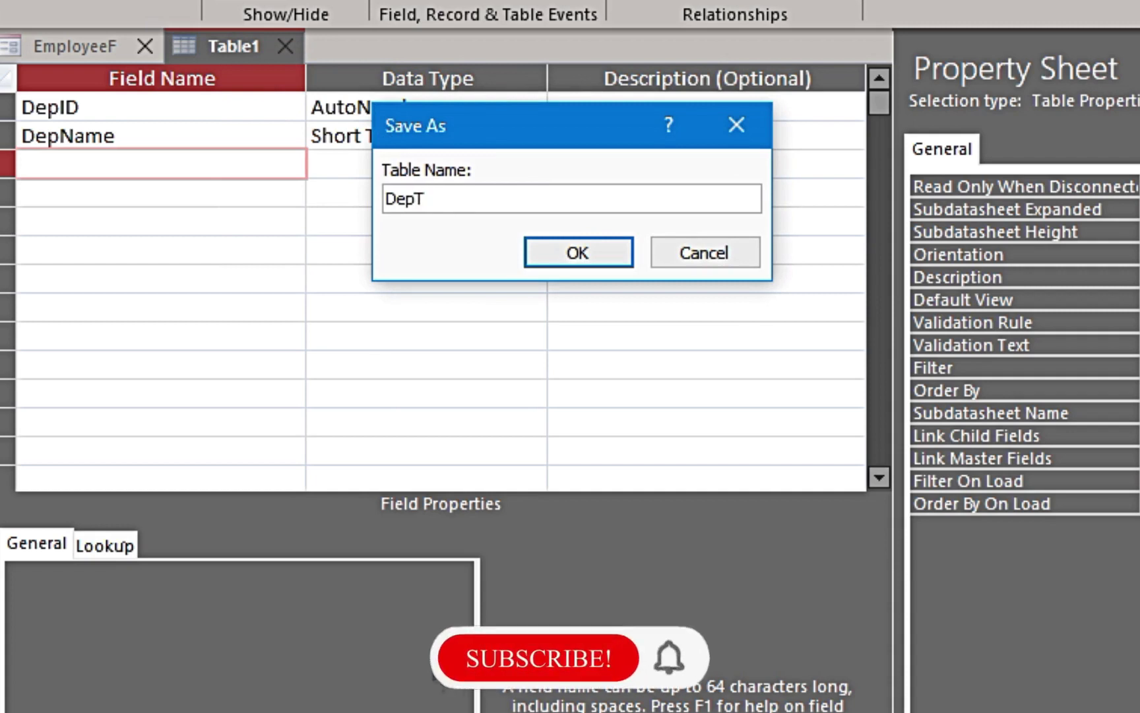
{"action": "left_click", "coordinate": [580, 253]}
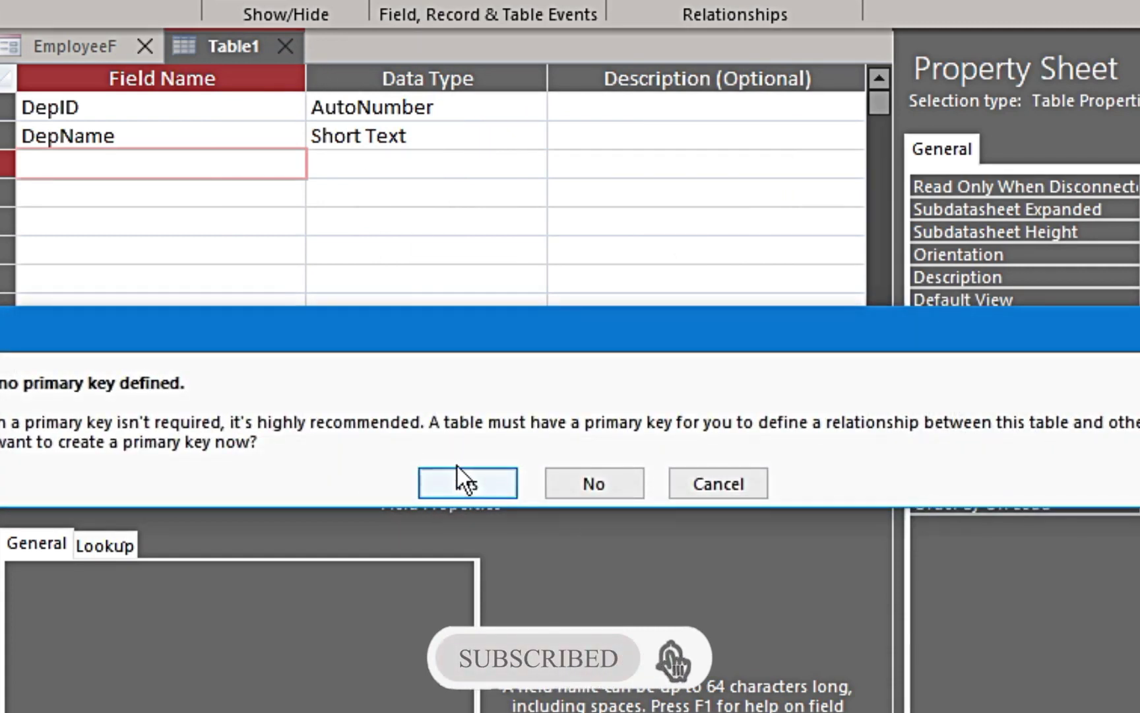
{"action": "left_click", "coordinate": [449, 484]}
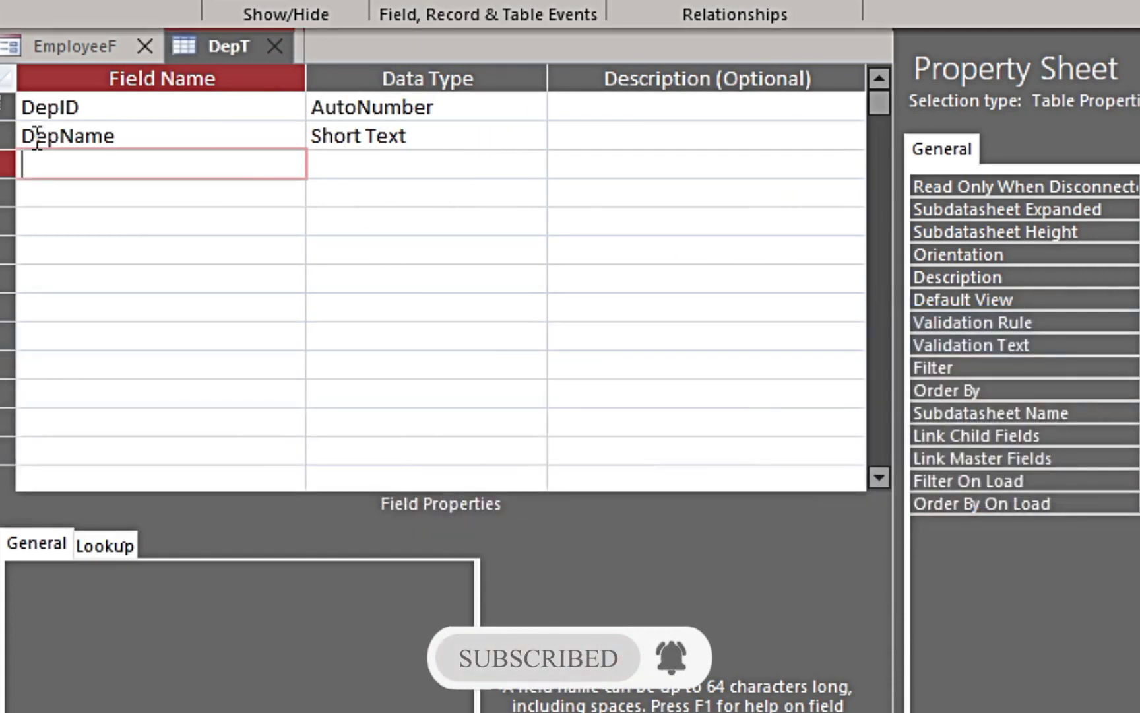
{"action": "left_click", "coordinate": [274, 46]}
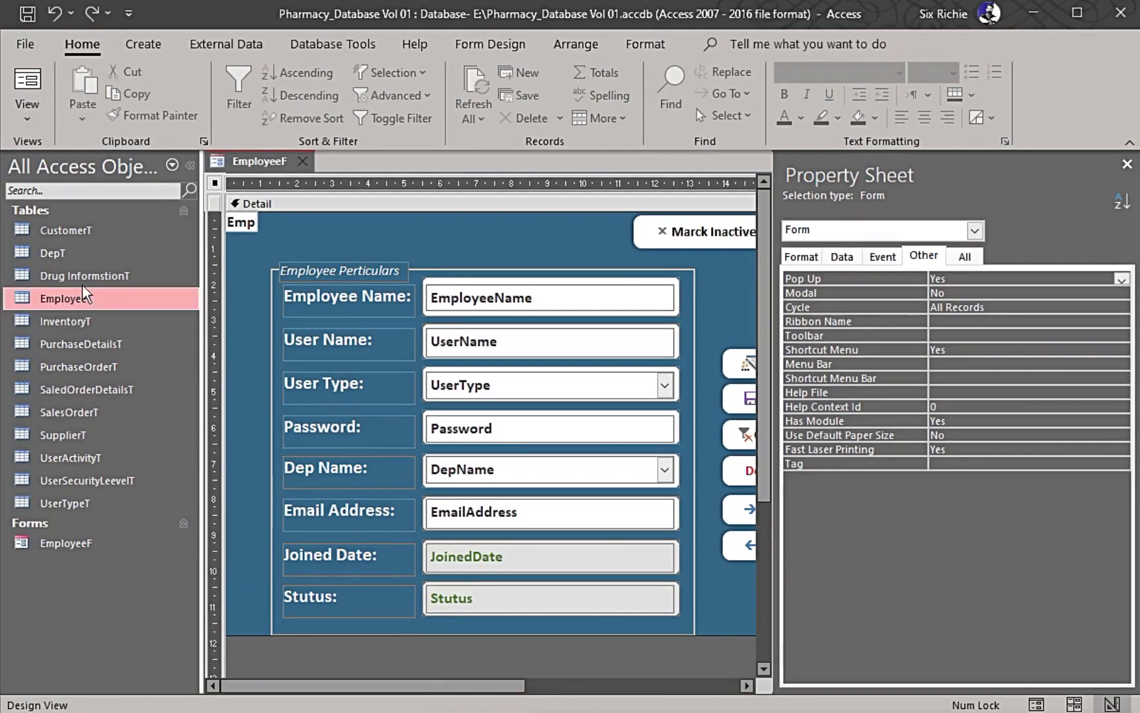
Open the DepT table, widen its DepName column and enter Pharmacist as the first department record.
{"action": "left_click", "coordinate": [85, 255]}
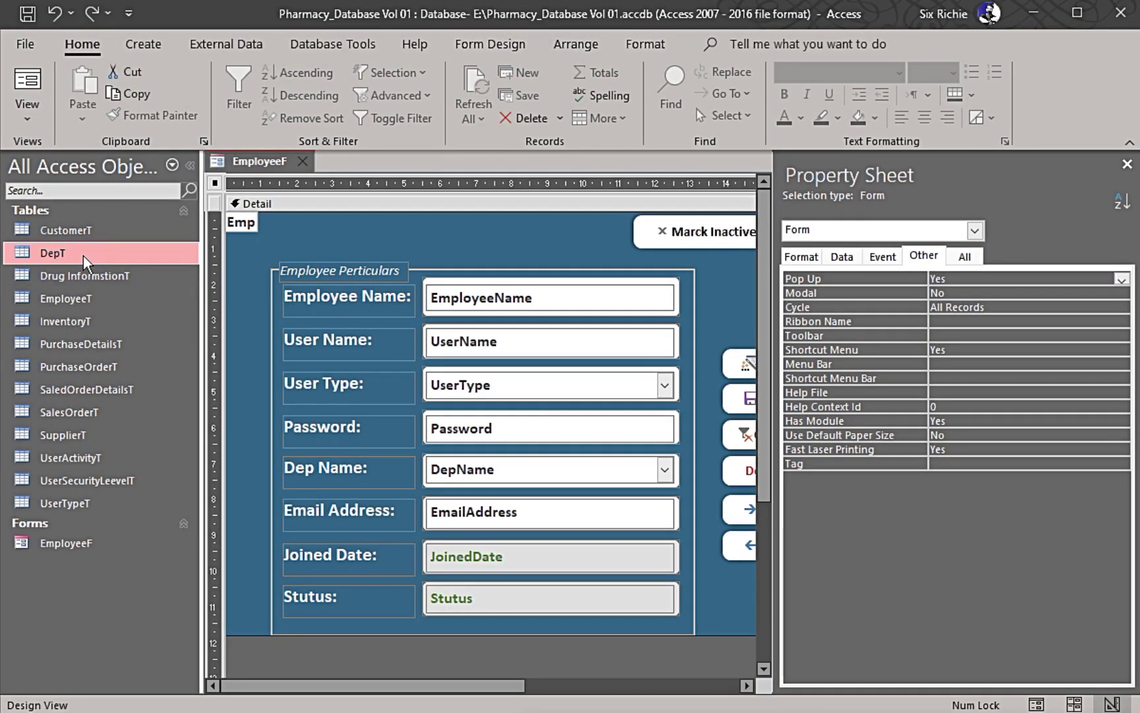
{"action": "double_click", "coordinate": [84, 254]}
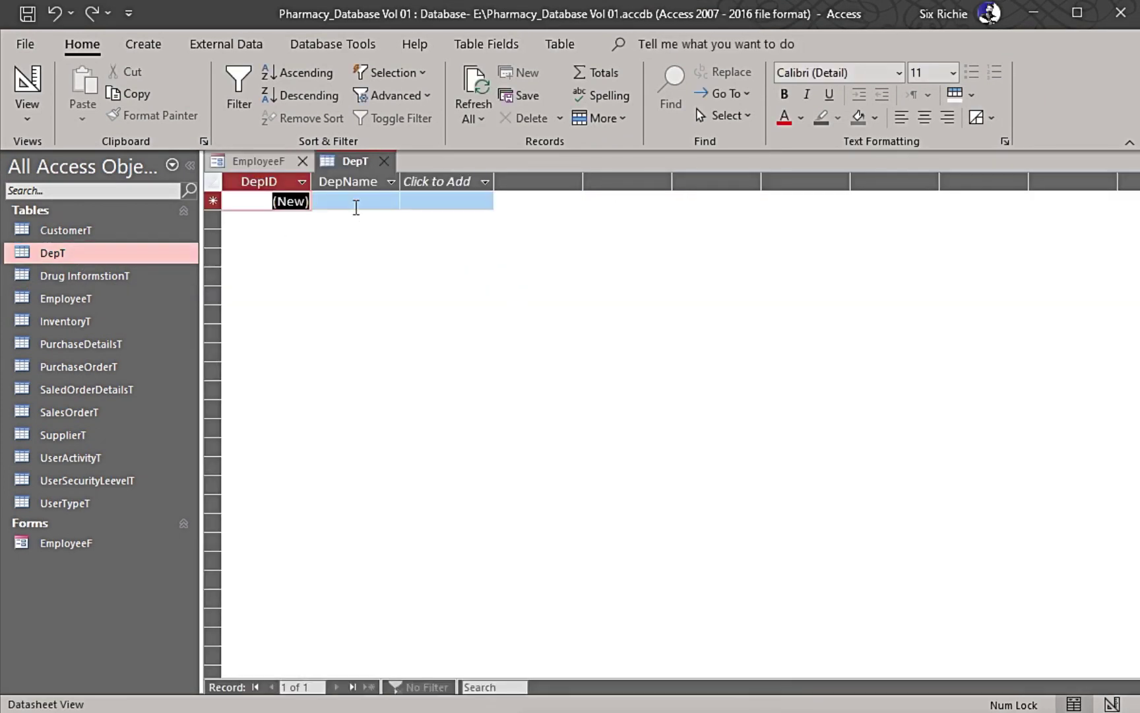
{"action": "left_click_drag", "start_coordinate": [288, 203], "coordinate": [423, 209]}
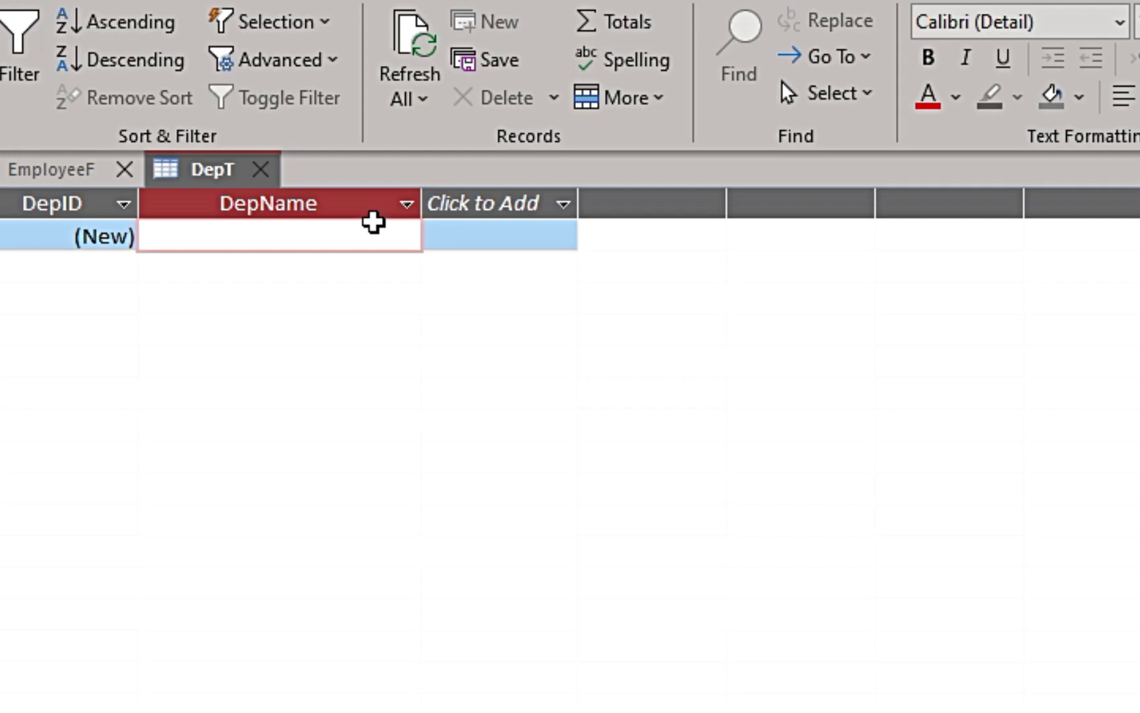
{"action": "type", "text": "Pharmacist"}
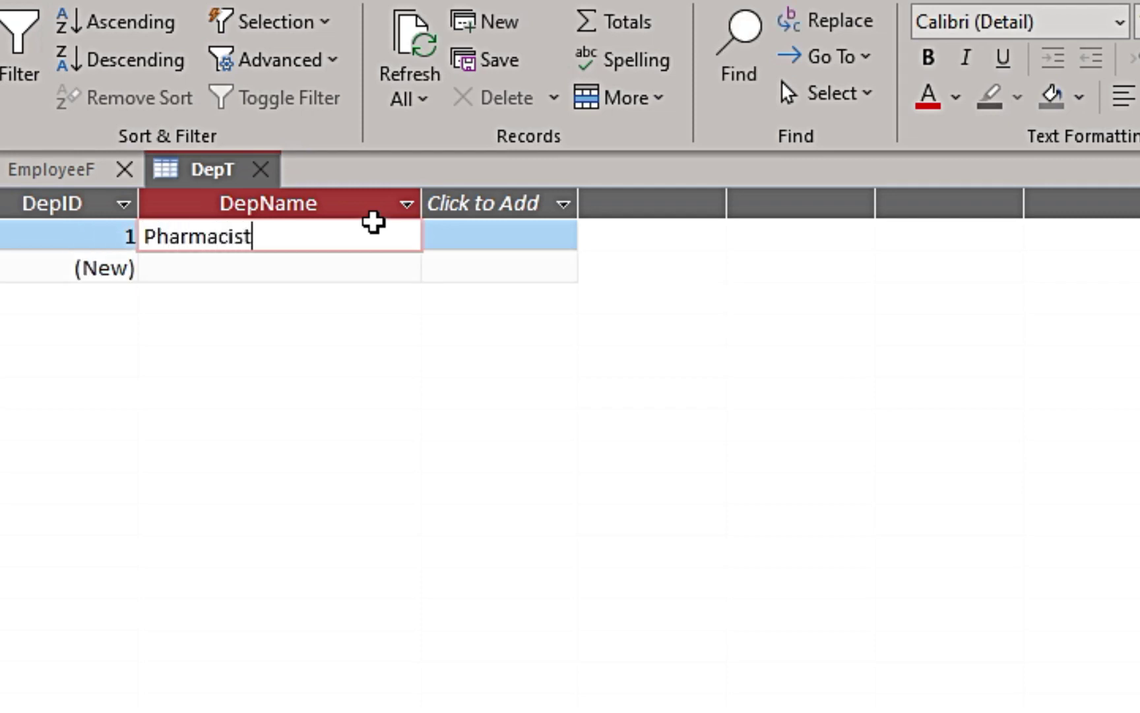
{"action": "key", "text": "Tab"}
{"action": "key", "text": "Tab"}
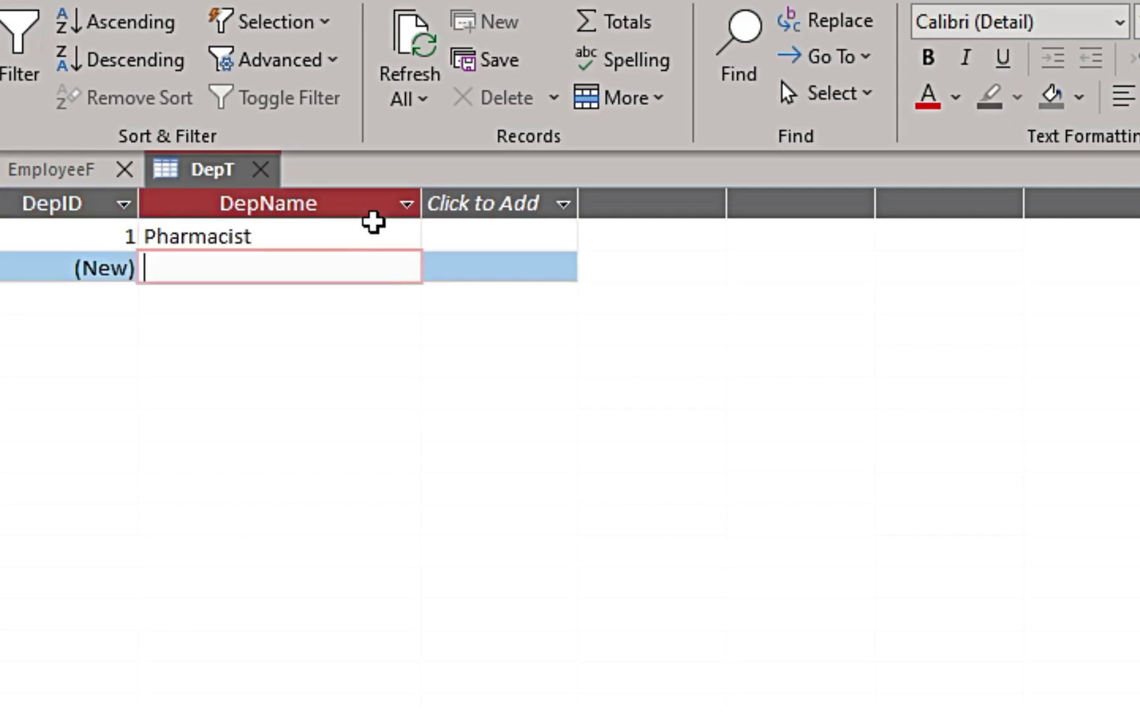
Add two more records to DepT with the DepName values Dispensor and Technician.
{"action": "type", "text": "D"}
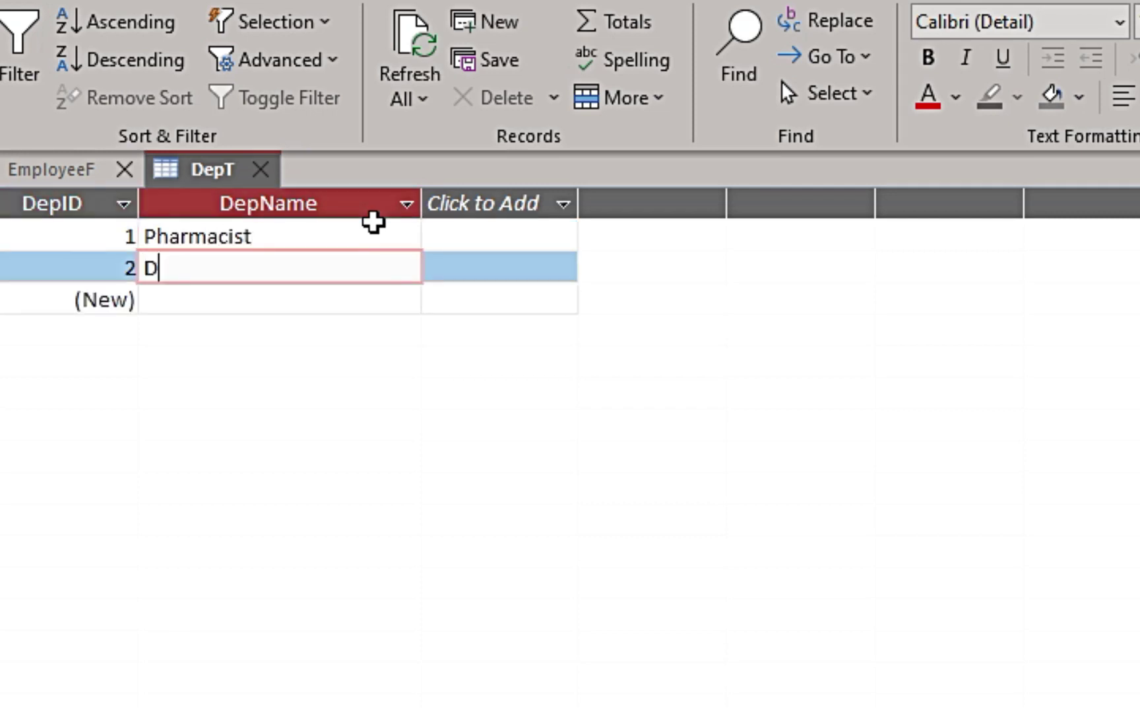
{"action": "type", "text": "ispensor"}
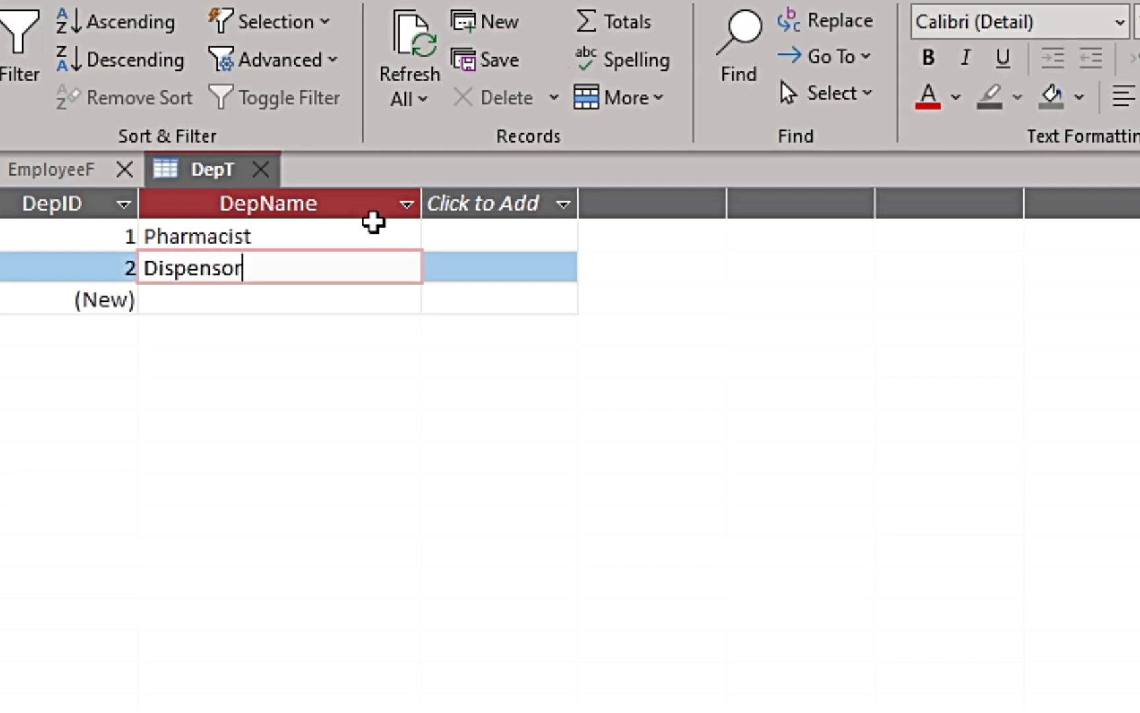
{"action": "key", "text": "Tab"}
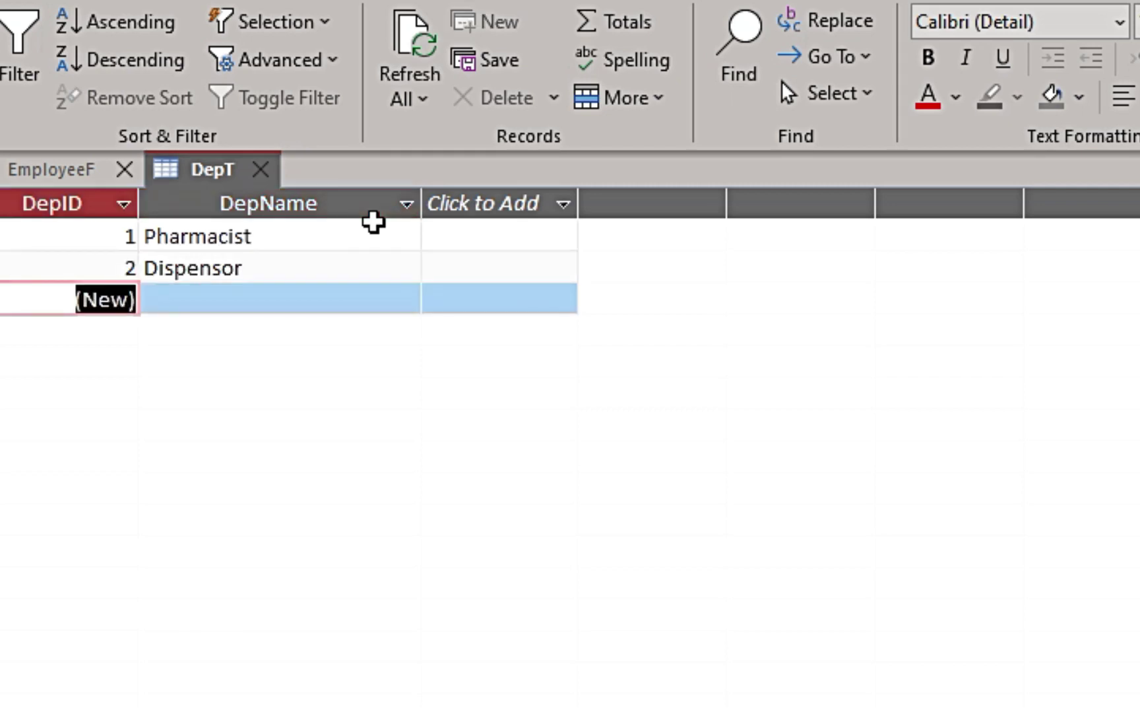
{"action": "key", "text": "Tab"}
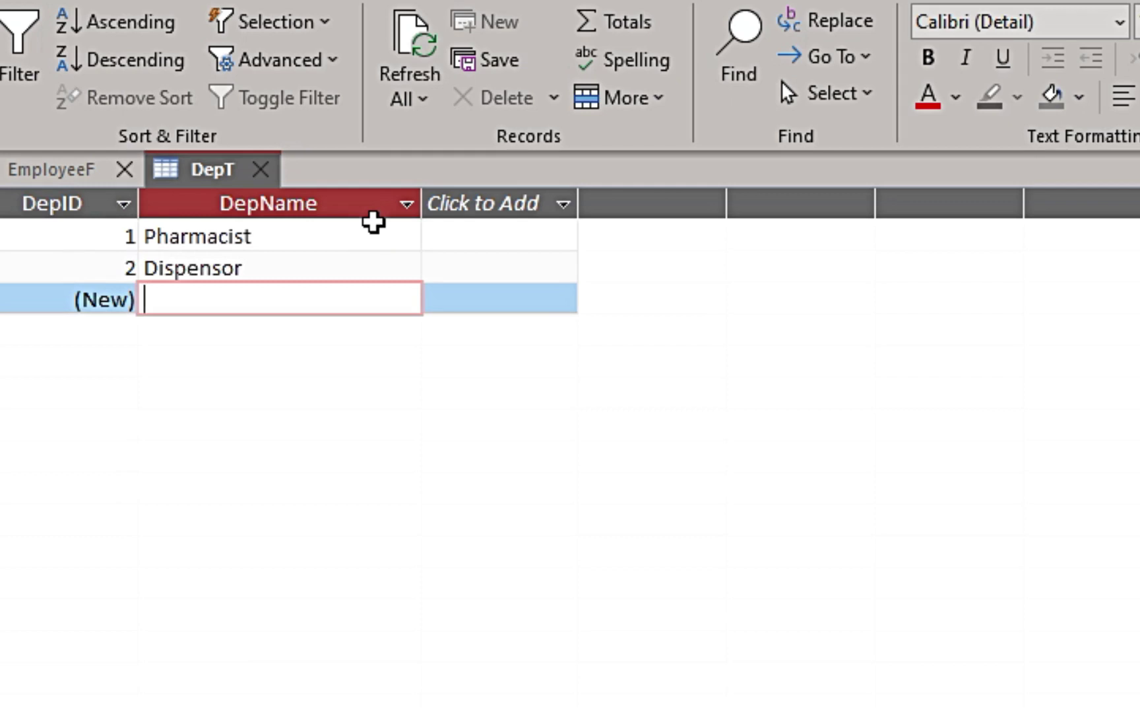
{"action": "type", "text": "Te"}
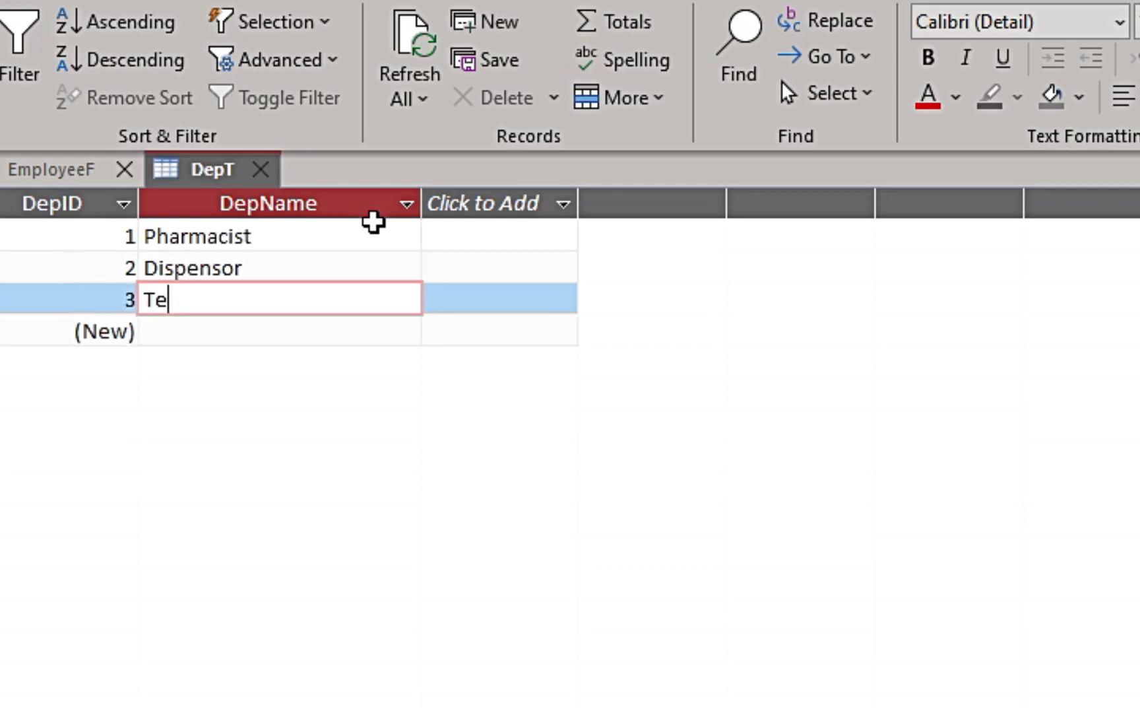
{"action": "type", "text": "chnician"}
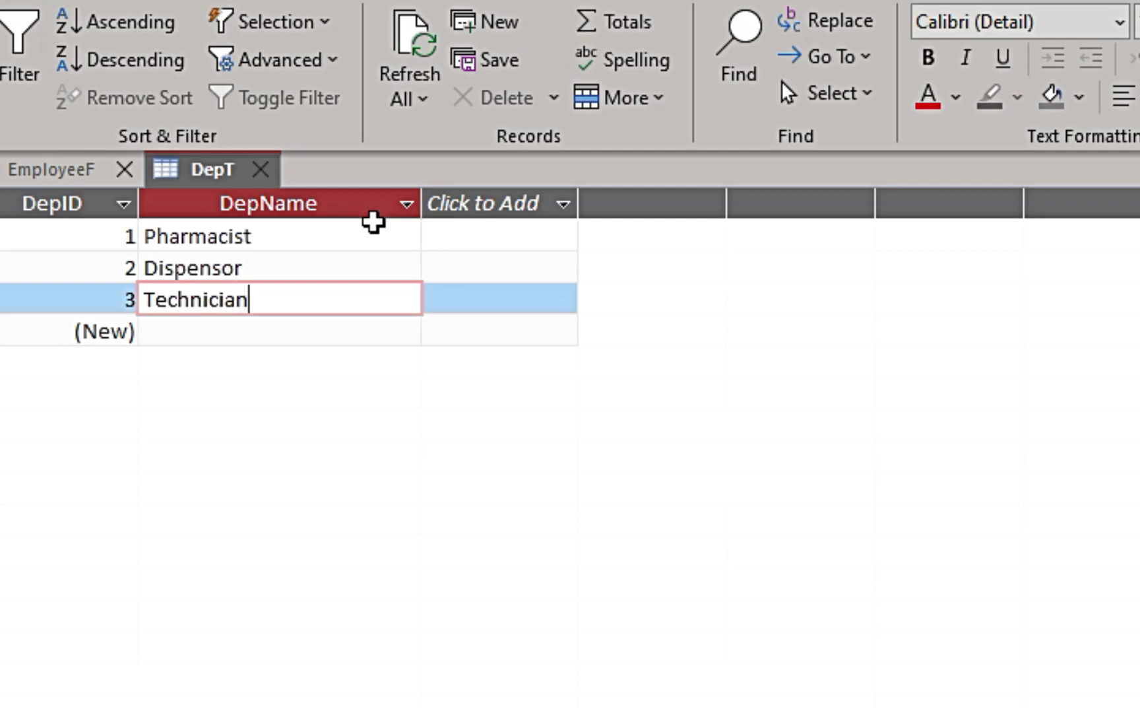
{"action": "key", "text": "Tab"}
{"action": "key", "text": "Tab"}
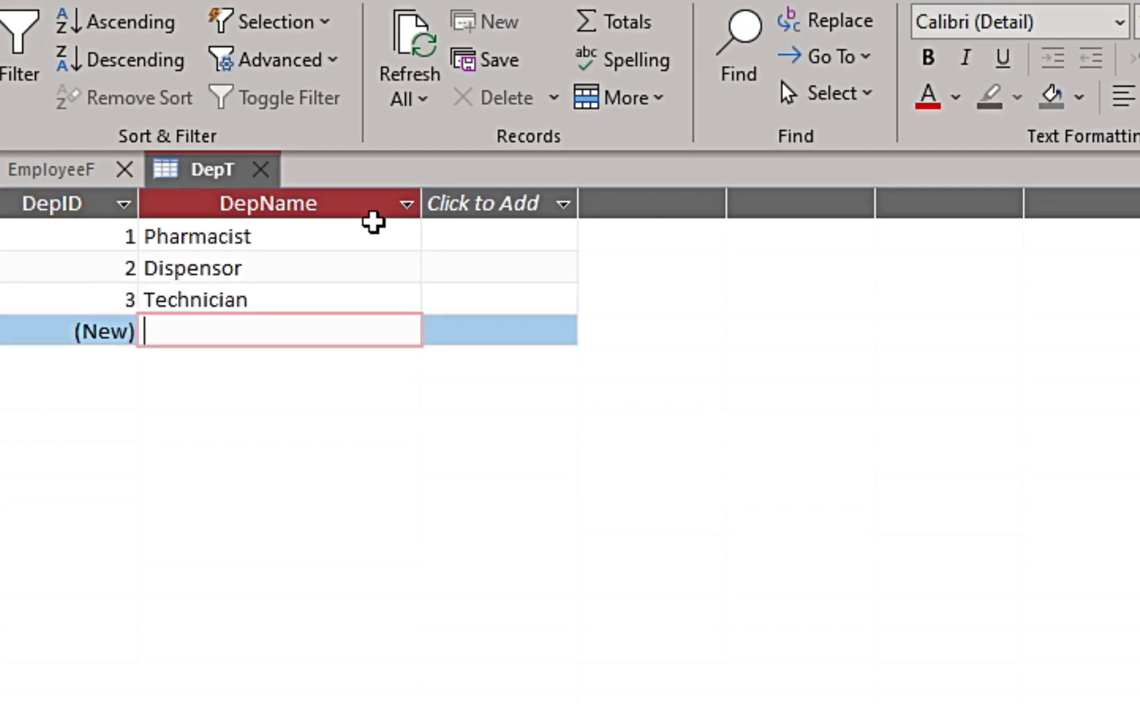
Add a fourth DepT record with the DepName value Addo Dispensor.
{"action": "type", "text": "Addo"}
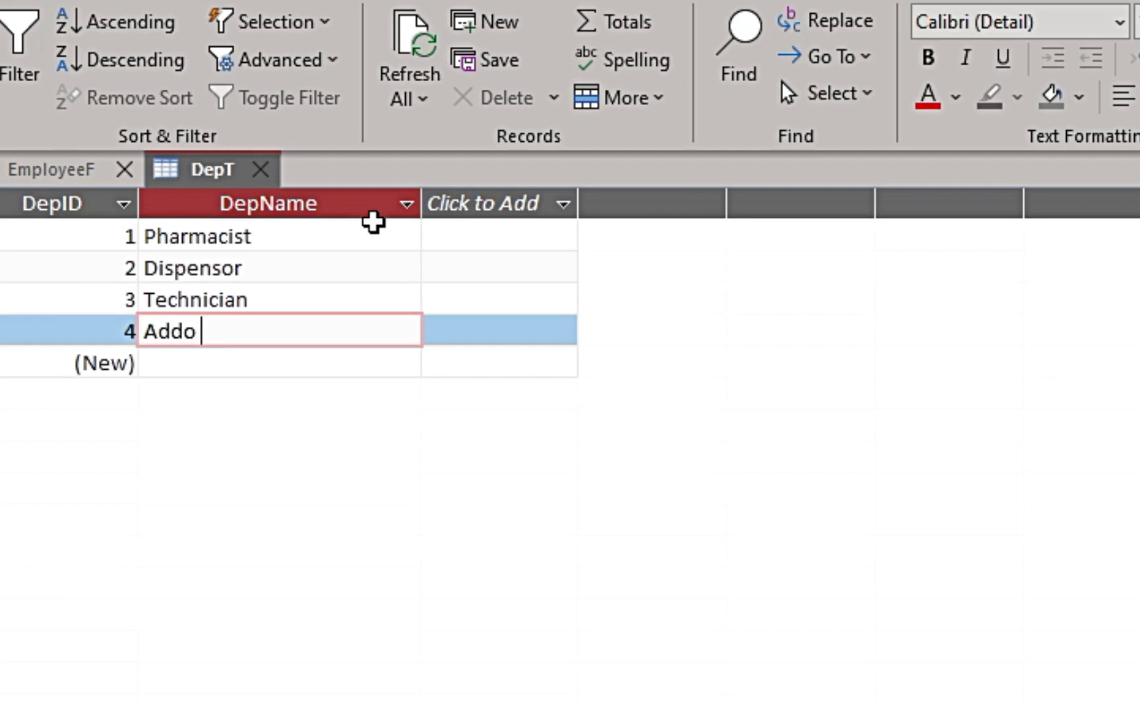
{"action": "type", "text": " Dispensoe"}
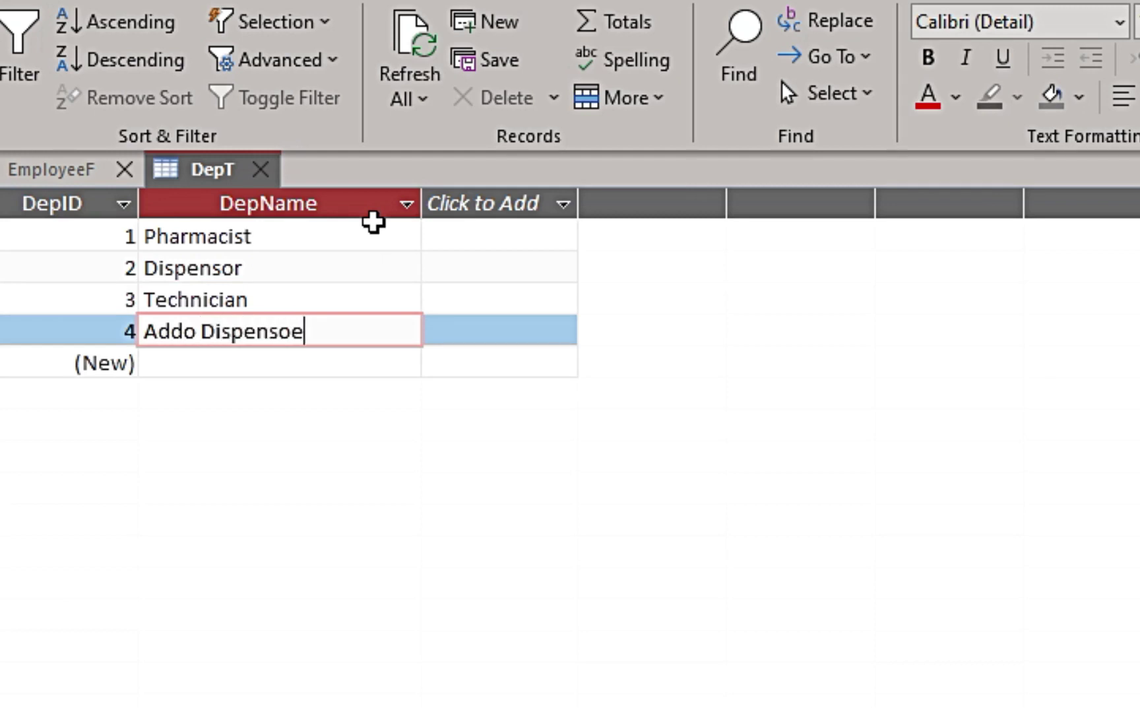
{"action": "key", "text": "BackSpace"}
{"action": "type", "text": "r"}
{"action": "key", "text": "Tab"}
{"action": "key", "text": "Tab"}
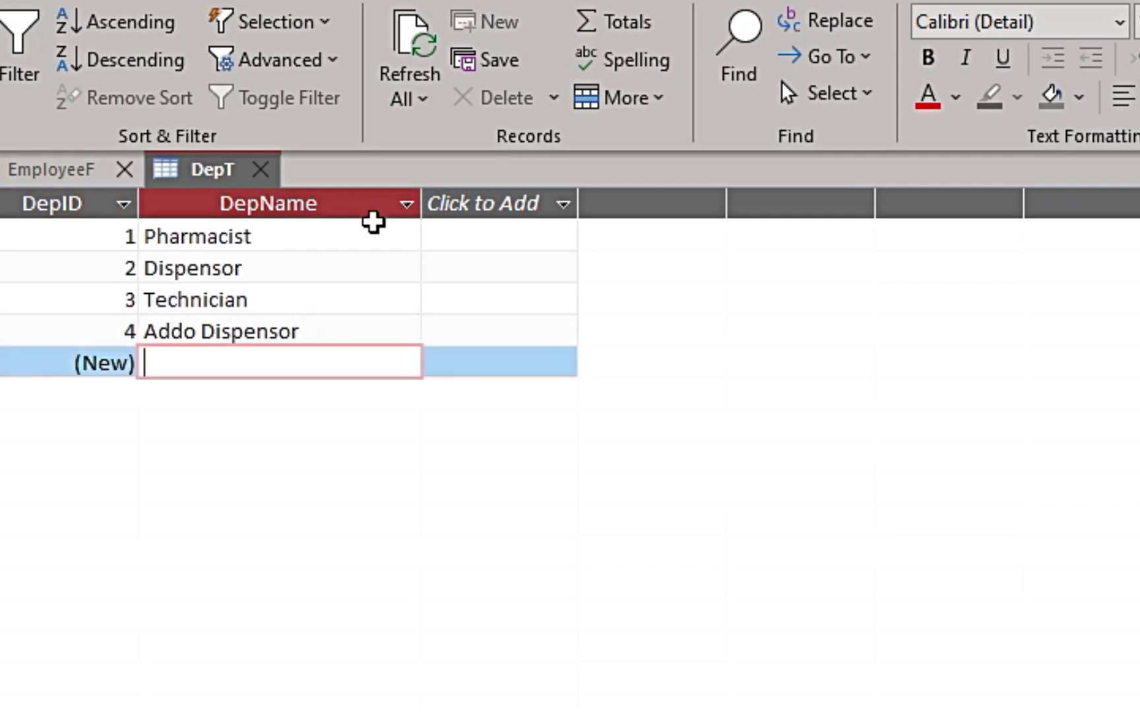
Add a fifth DepT record with the DepName value Prop.
{"action": "type", "text": "Prop"}
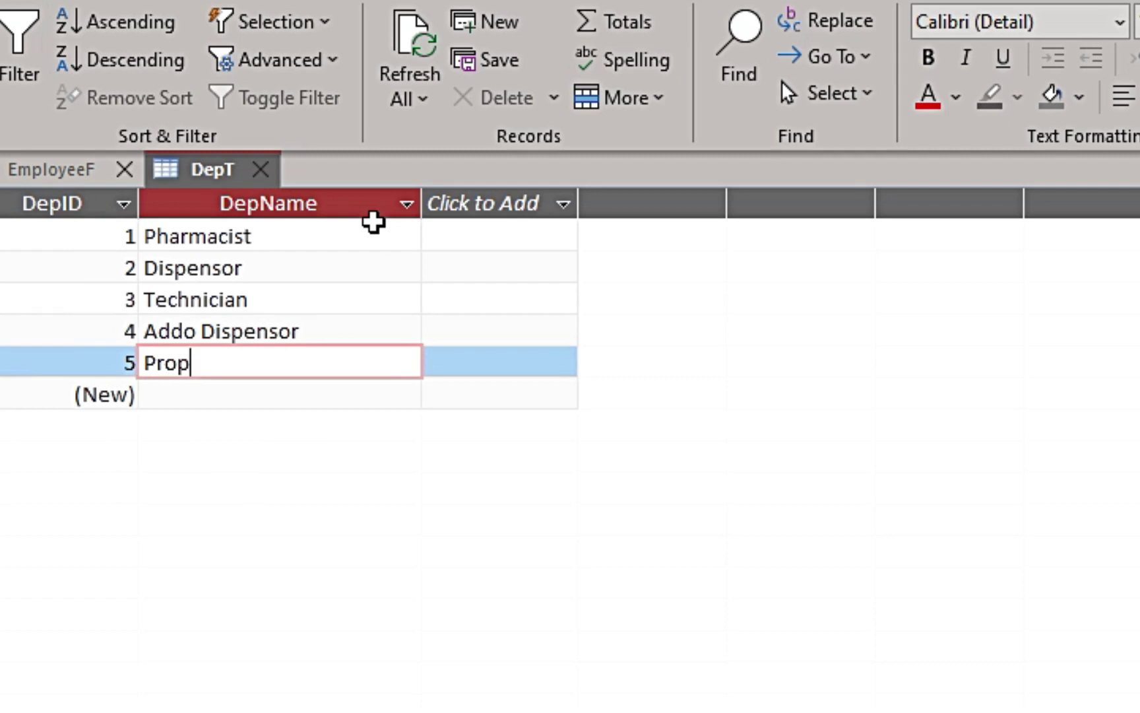
{"action": "type", "text": " riato"}
{"action": "type", "text": "r"}
{"action": "key", "text": "BackSpace"}
{"action": "key", "text": "BackSpace"}
{"action": "key", "text": "BackSpace"}
{"action": "key", "text": "BackSpace"}
{"action": "key", "text": "BackSpace"}
{"action": "key", "text": "BackSpace"}
{"action": "key", "text": "BackSpace"}
{"action": "type", "text": "p"}
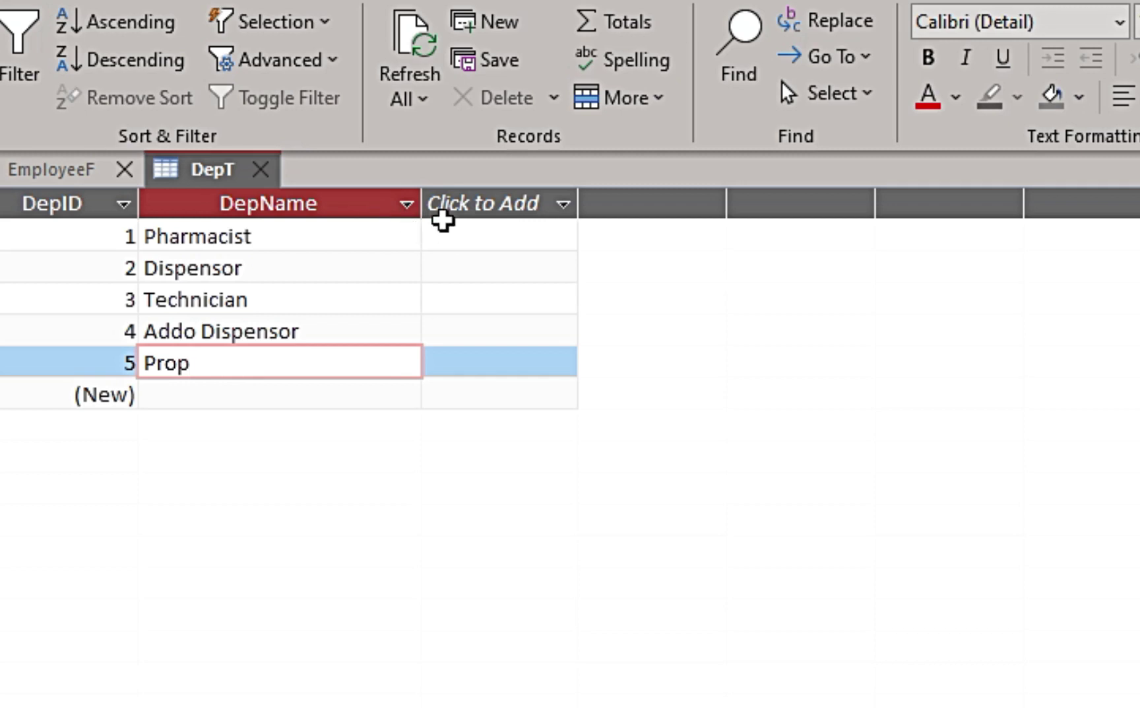
{"action": "key", "text": "Tab"}
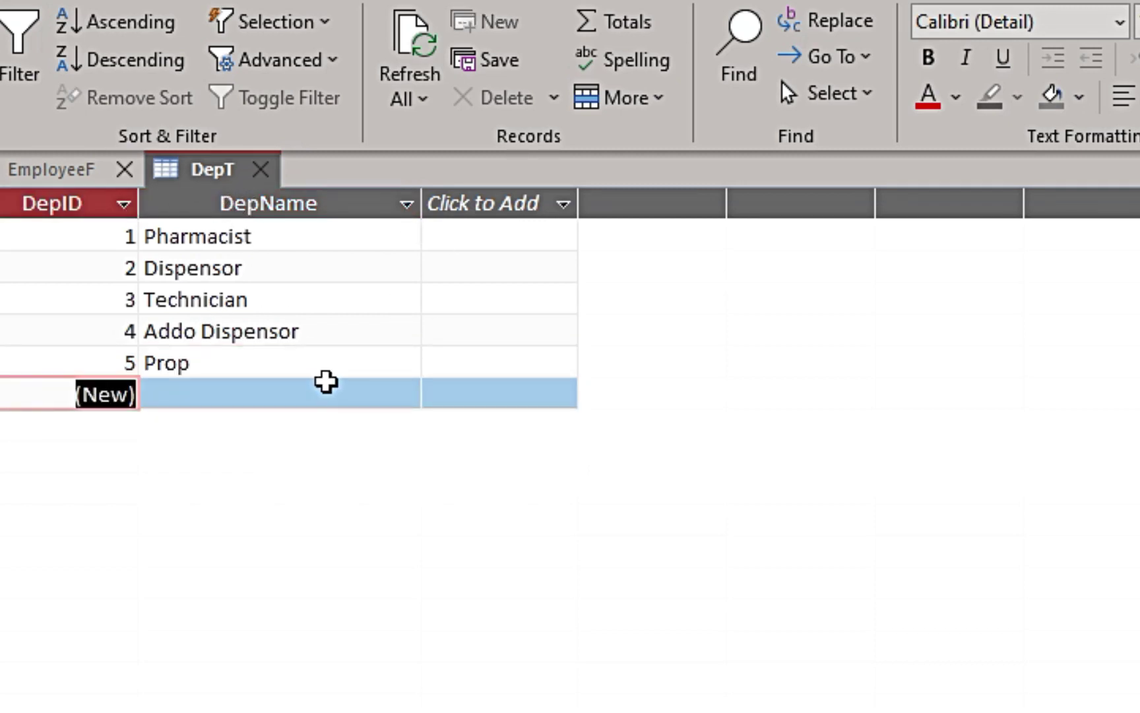
Save and close the DepT table.
{"action": "right_click", "coordinate": [206, 178]}
{"action": "left_click", "coordinate": [280, 196]}
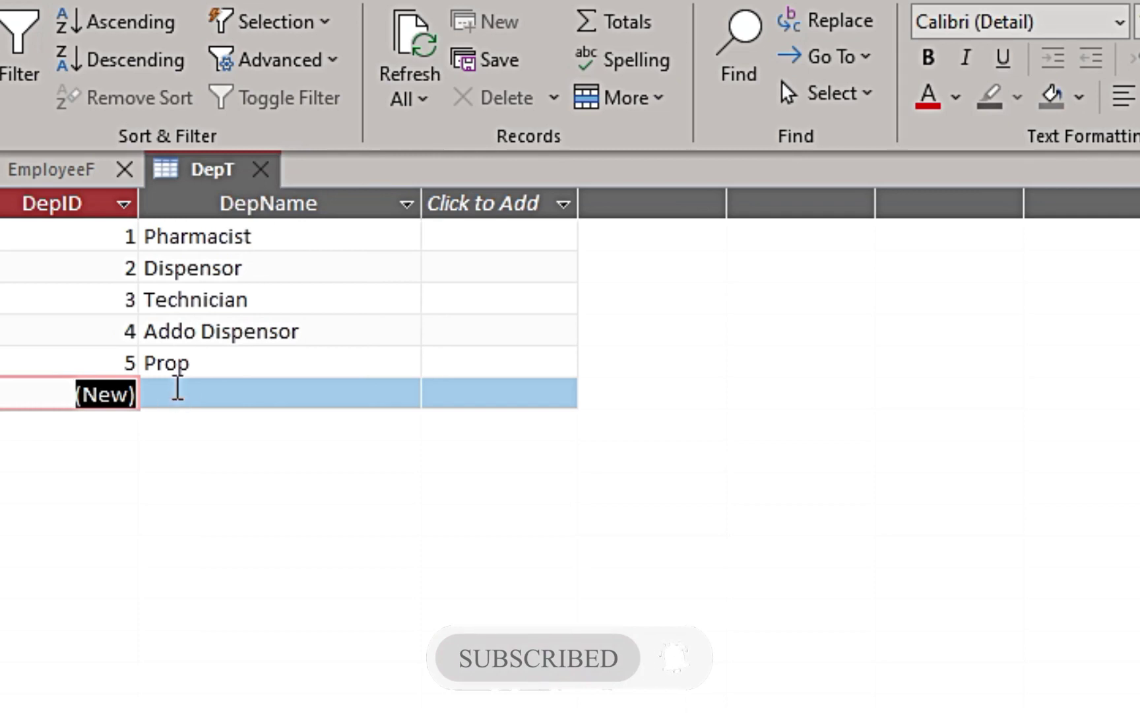
{"action": "left_click", "coordinate": [261, 170]}
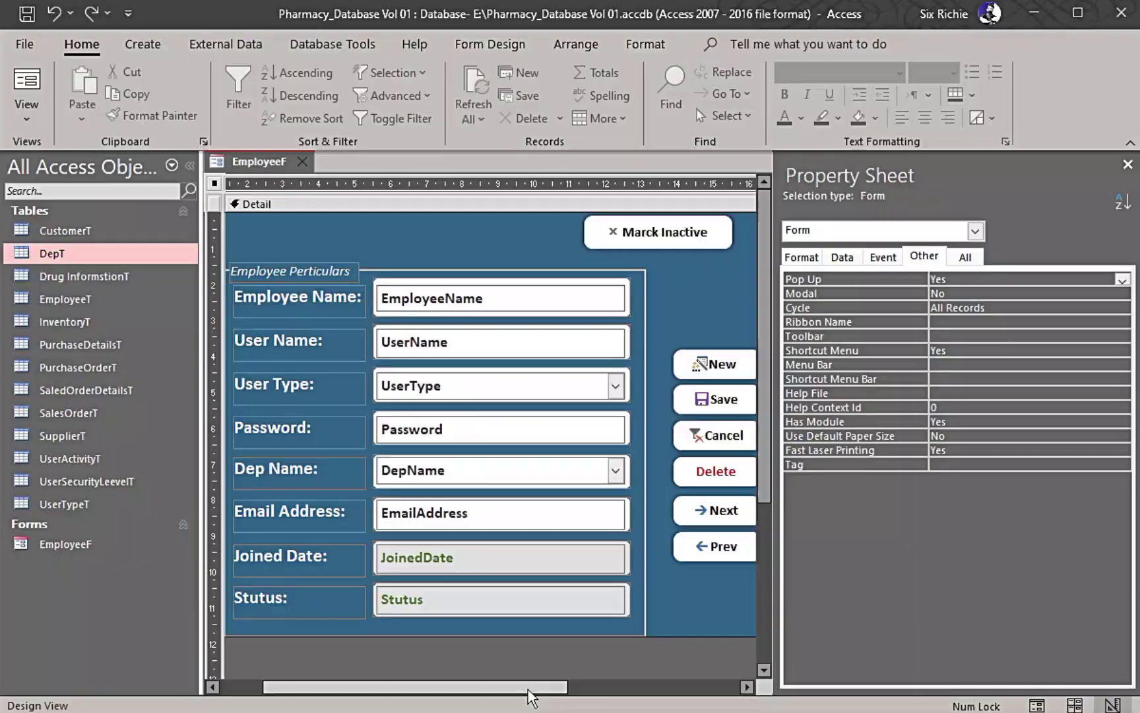
Open the Query Builder for the Row Source of the UserType combo box.
{"action": "mouse_move", "coordinate": [530, 692]}
{"action": "left_mouse_down"}
{"action": "mouse_move", "coordinate": [491, 693]}
{"action": "mouse_move", "coordinate": [543, 691]}
{"action": "left_mouse_up"}
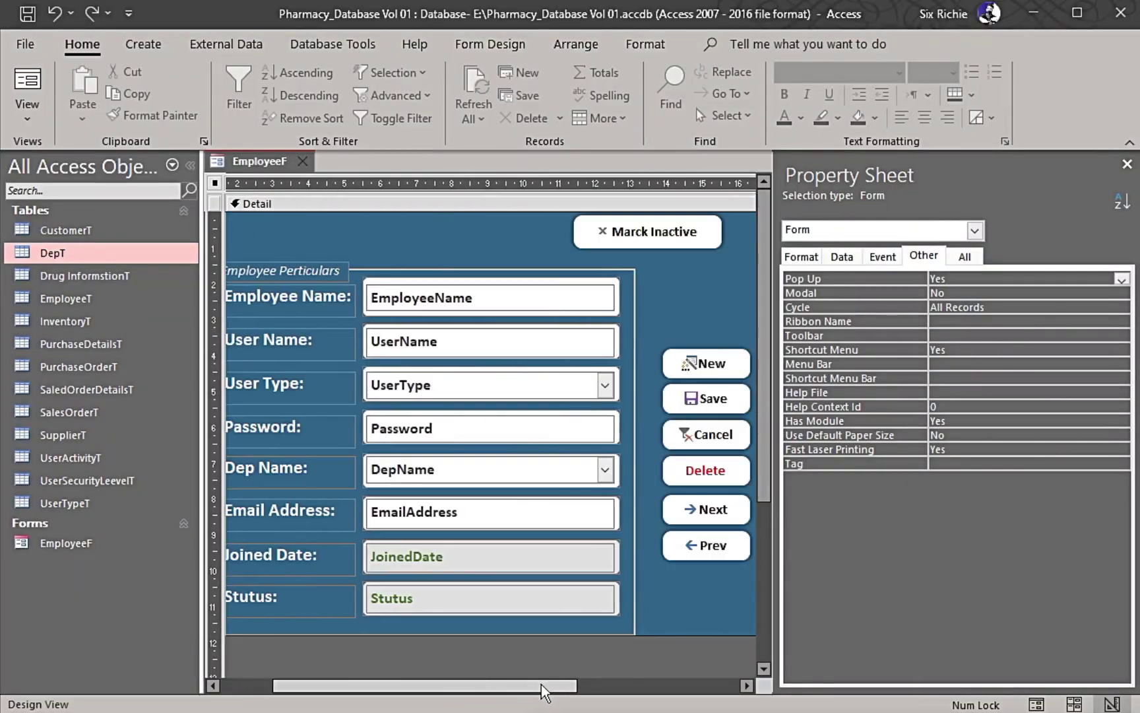
{"action": "left_click", "coordinate": [462, 386]}
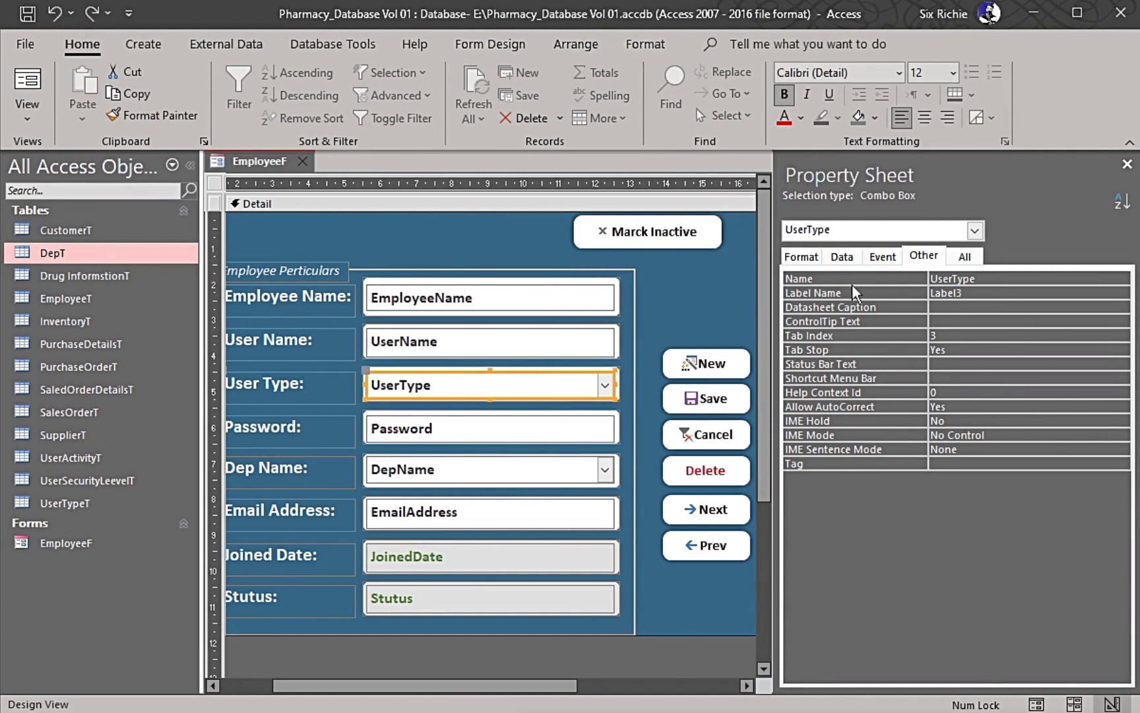
{"action": "left_click", "coordinate": [841, 261]}
{"action": "left_click", "coordinate": [879, 263]}
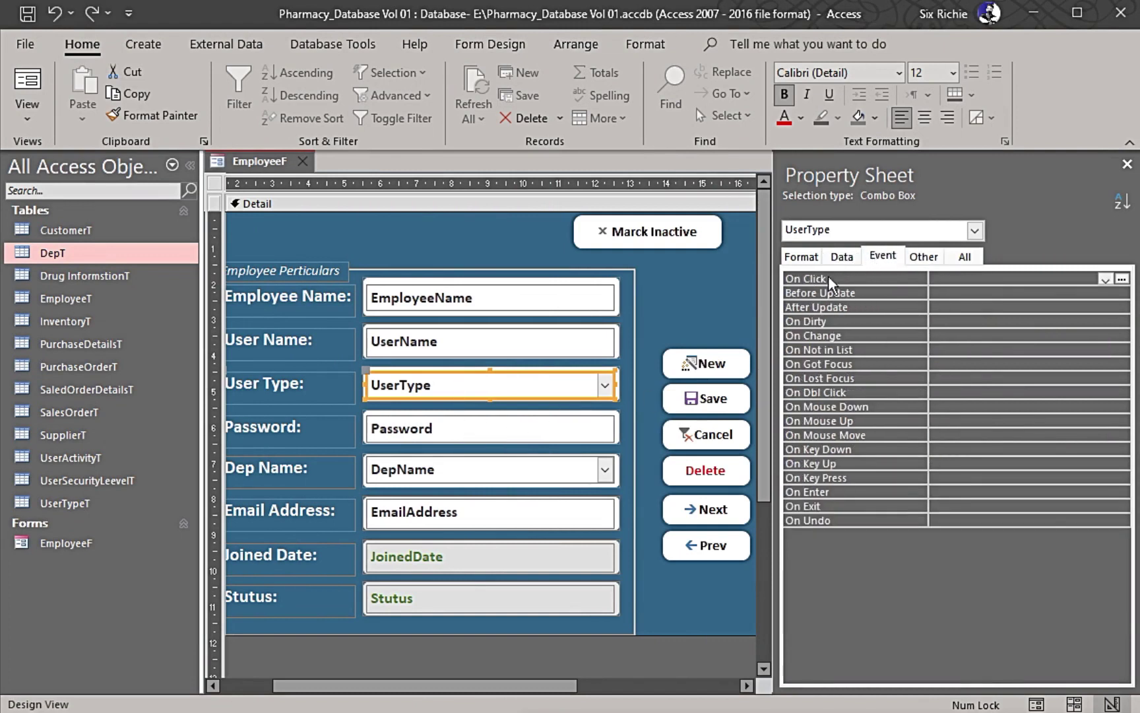
{"action": "left_click", "coordinate": [795, 261]}
{"action": "left_click", "coordinate": [851, 258]}
{"action": "left_click", "coordinate": [883, 259]}
{"action": "left_click", "coordinate": [927, 256]}
{"action": "left_click", "coordinate": [810, 261]}
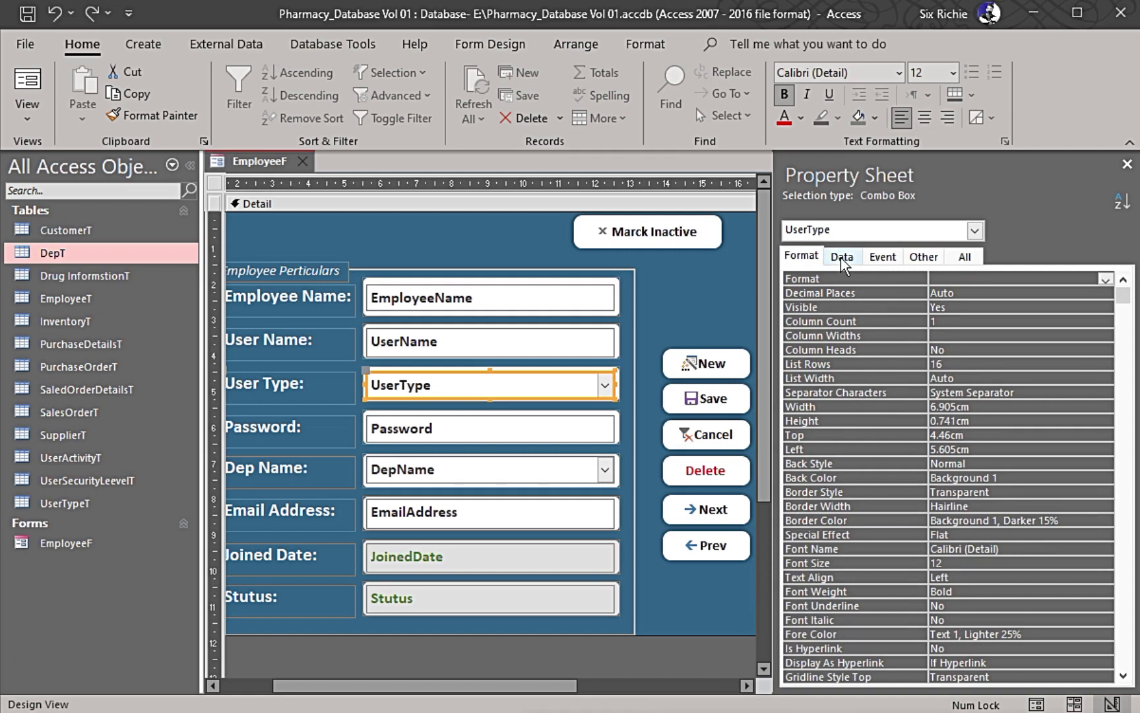
{"action": "left_click", "coordinate": [842, 265]}
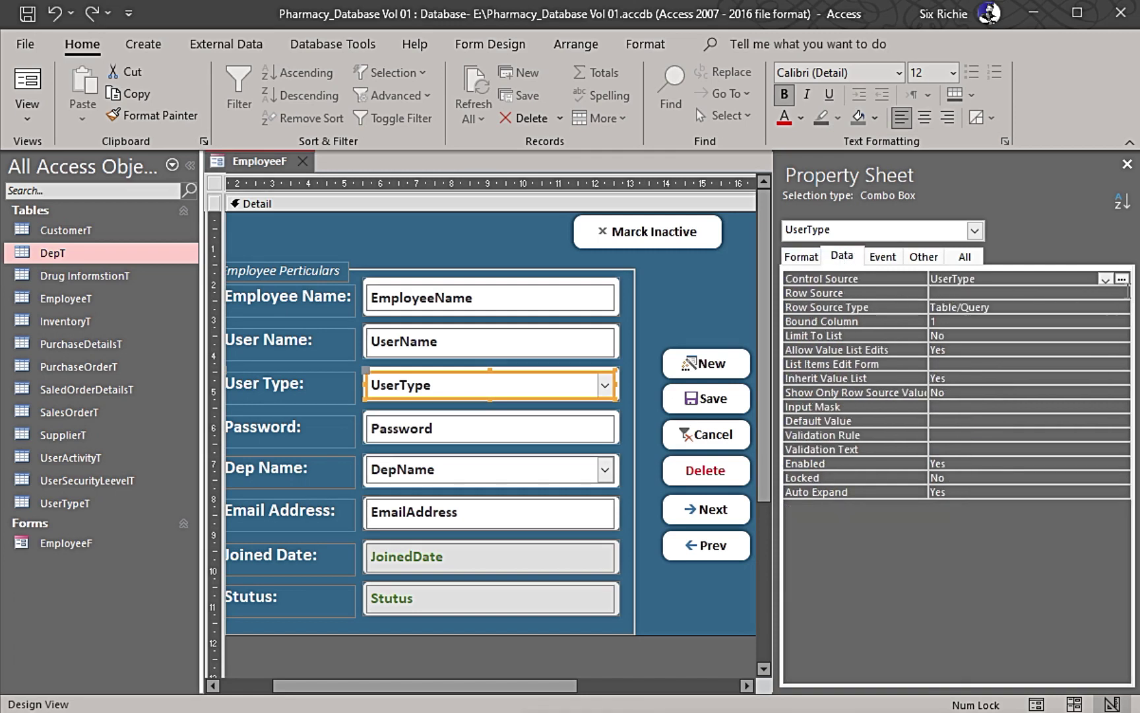
{"action": "left_click", "coordinate": [1122, 293]}
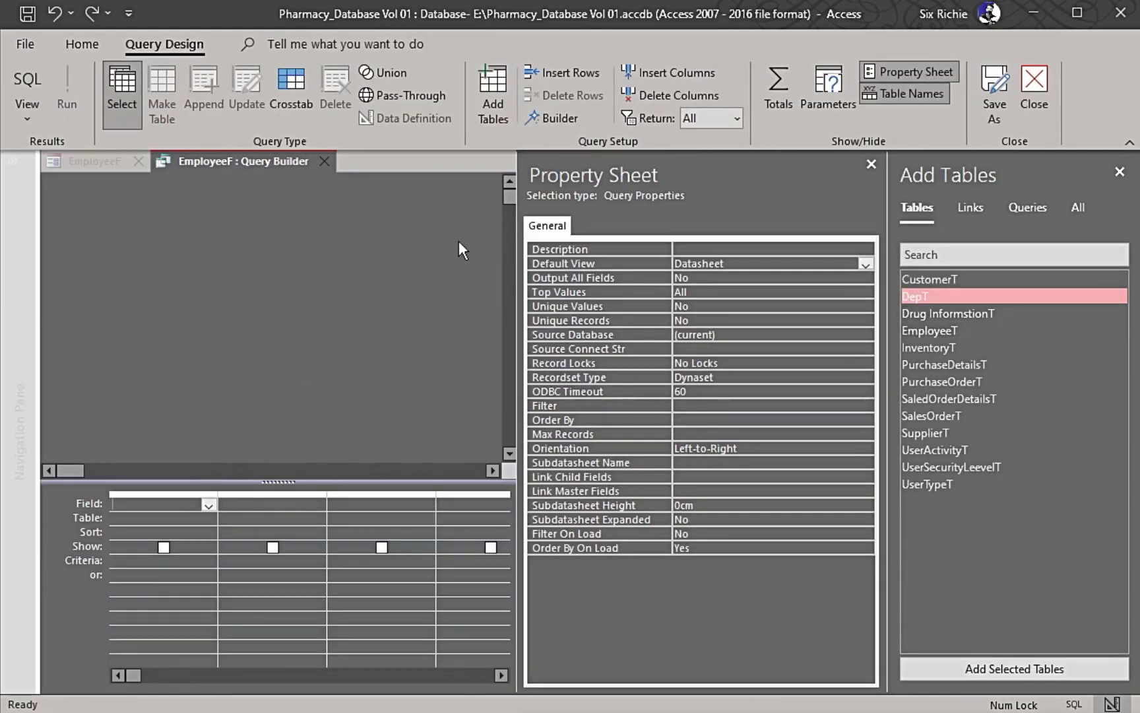
Build the row source query from the DepT table with the DepID and DepName fields, then save and close it.
{"action": "left_click_drag", "start_coordinate": [518, 280], "coordinate": [770, 280]}
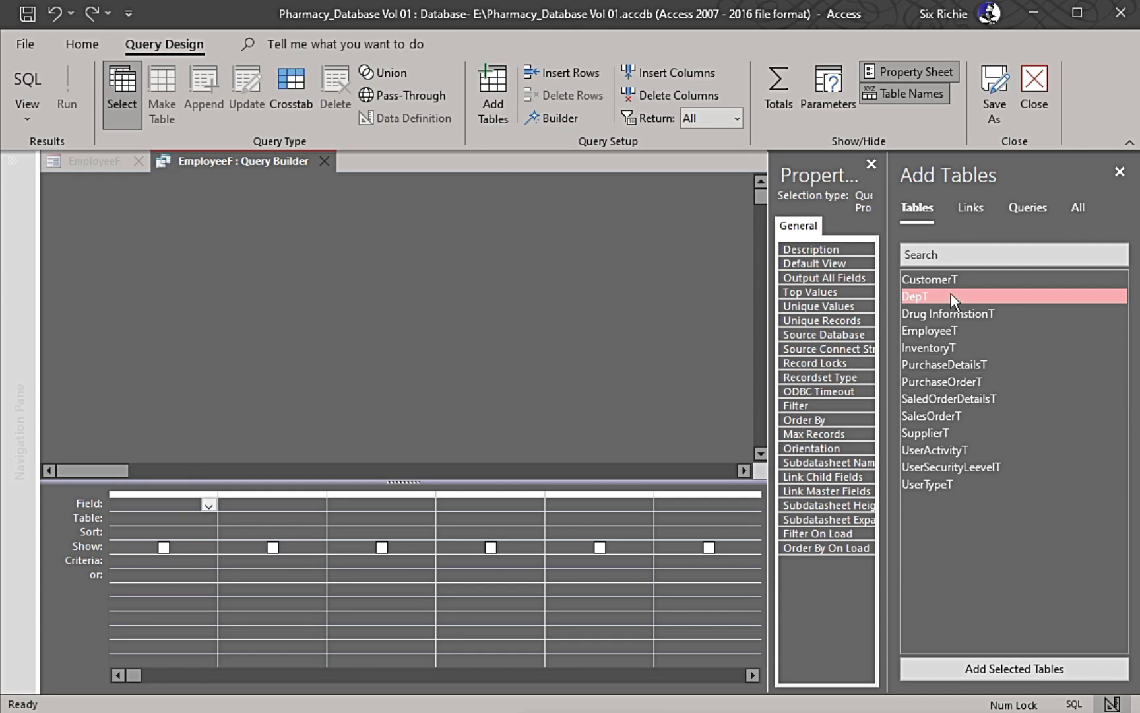
{"action": "left_click_drag", "start_coordinate": [983, 293], "coordinate": [283, 258]}
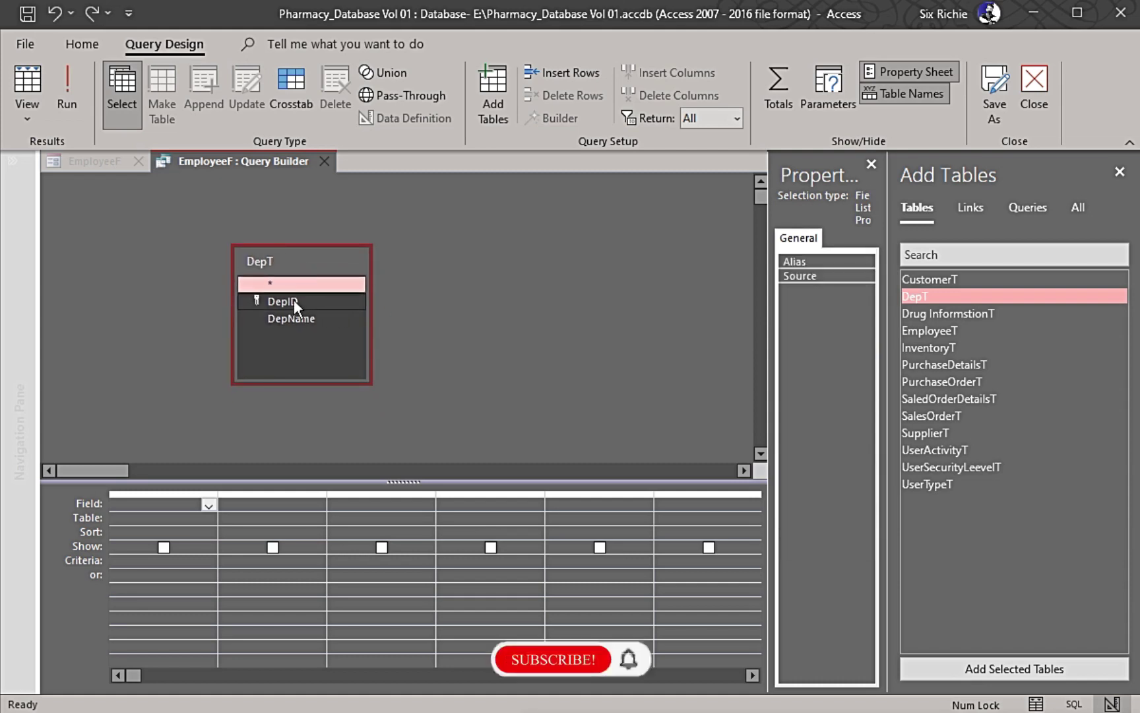
{"action": "double_click", "coordinate": [294, 300]}
{"action": "double_click", "coordinate": [296, 317]}
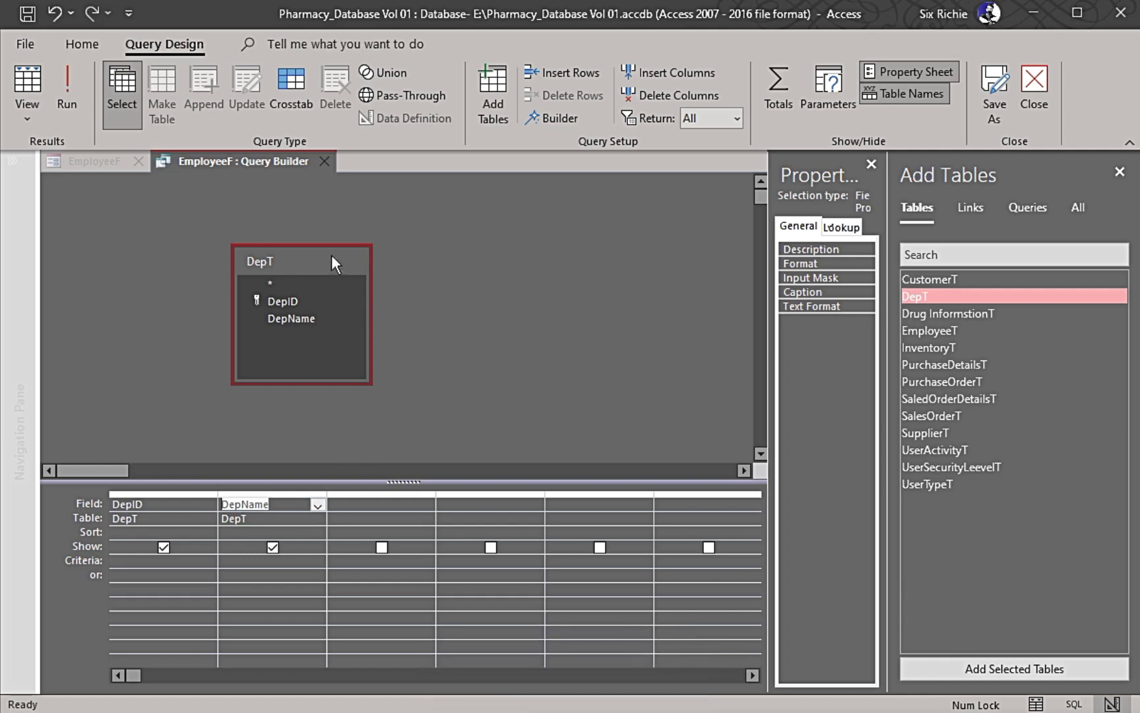
{"action": "left_click_drag", "start_coordinate": [332, 262], "coordinate": [284, 238]}
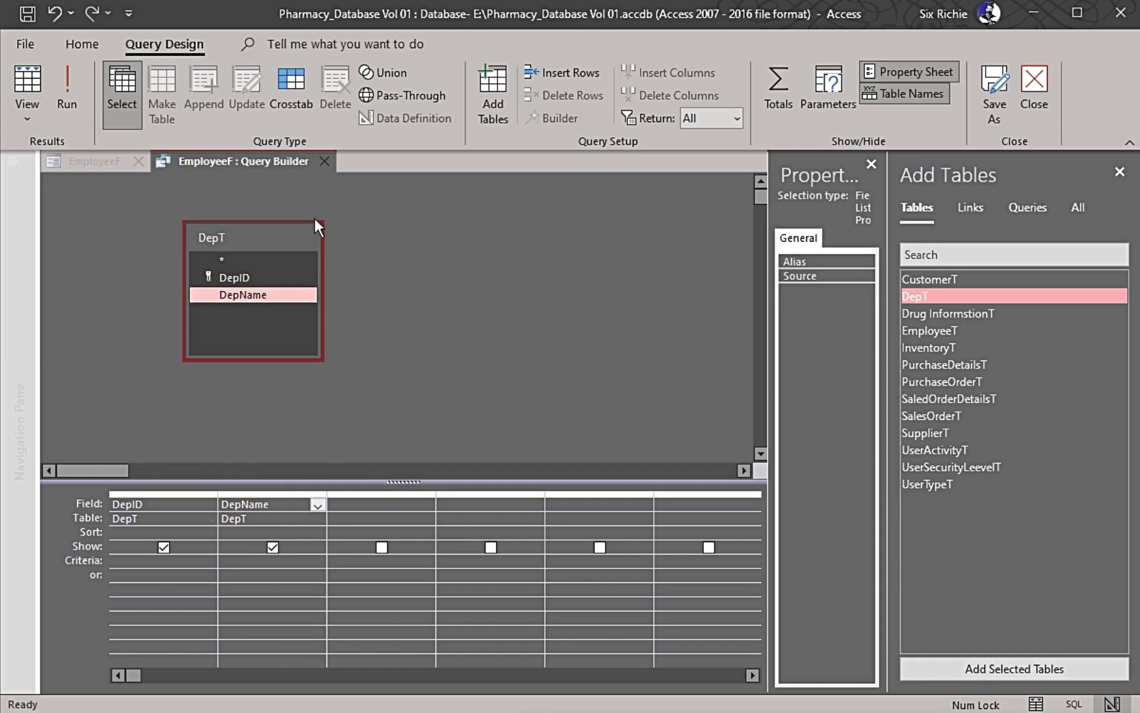
{"action": "right_click", "coordinate": [300, 159]}
{"action": "left_click", "coordinate": [332, 176]}
{"action": "left_click", "coordinate": [324, 161]}
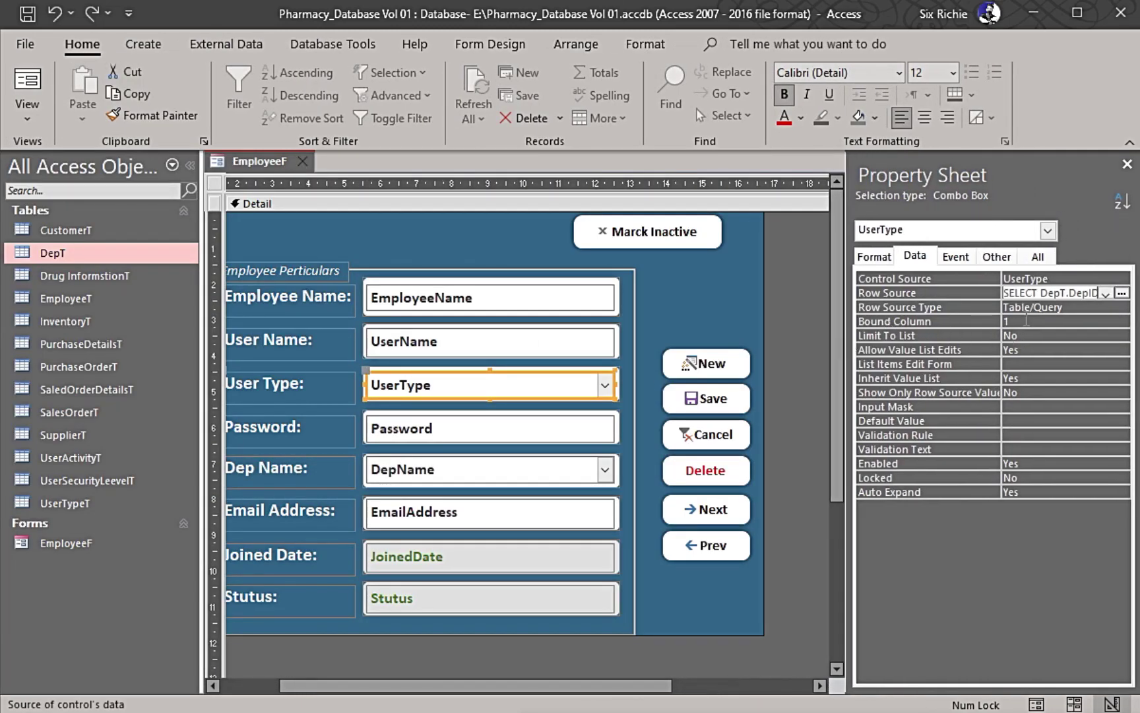
Set the UserType combo box's bound column to 2, column count to 2 and column widths to 0cm;1cm.
{"action": "left_click", "coordinate": [1038, 319]}
{"action": "type", "text": "2"}
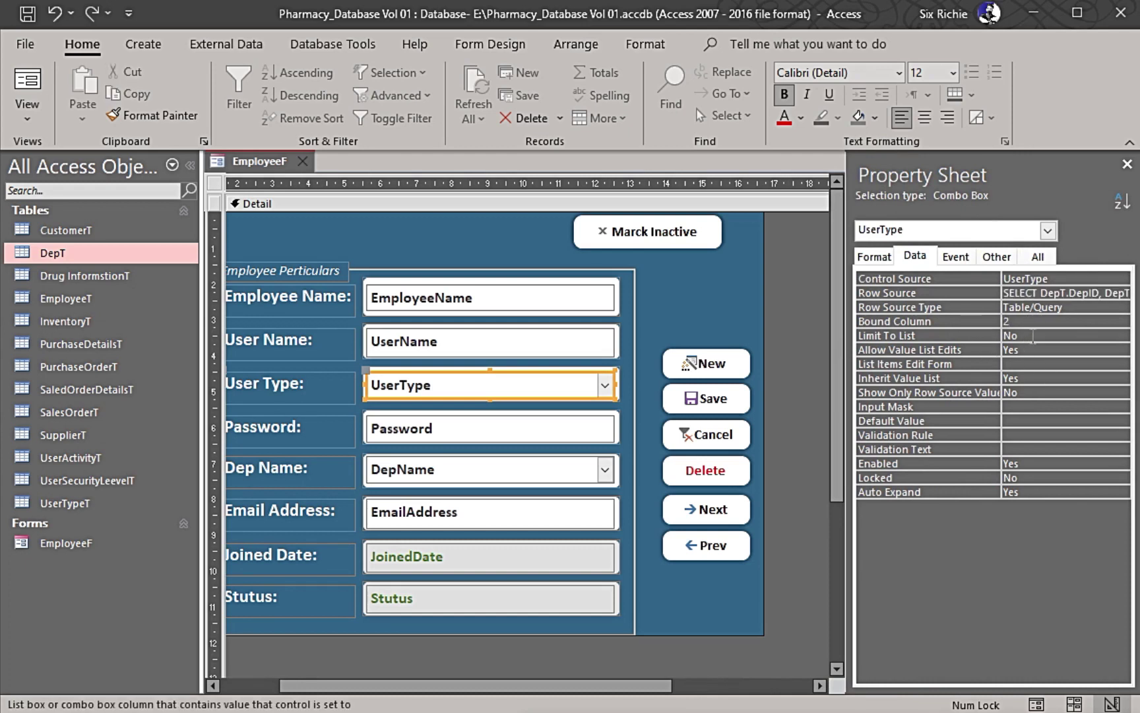
{"action": "left_click", "coordinate": [883, 256]}
{"action": "left_click", "coordinate": [928, 260]}
{"action": "left_click", "coordinate": [884, 257]}
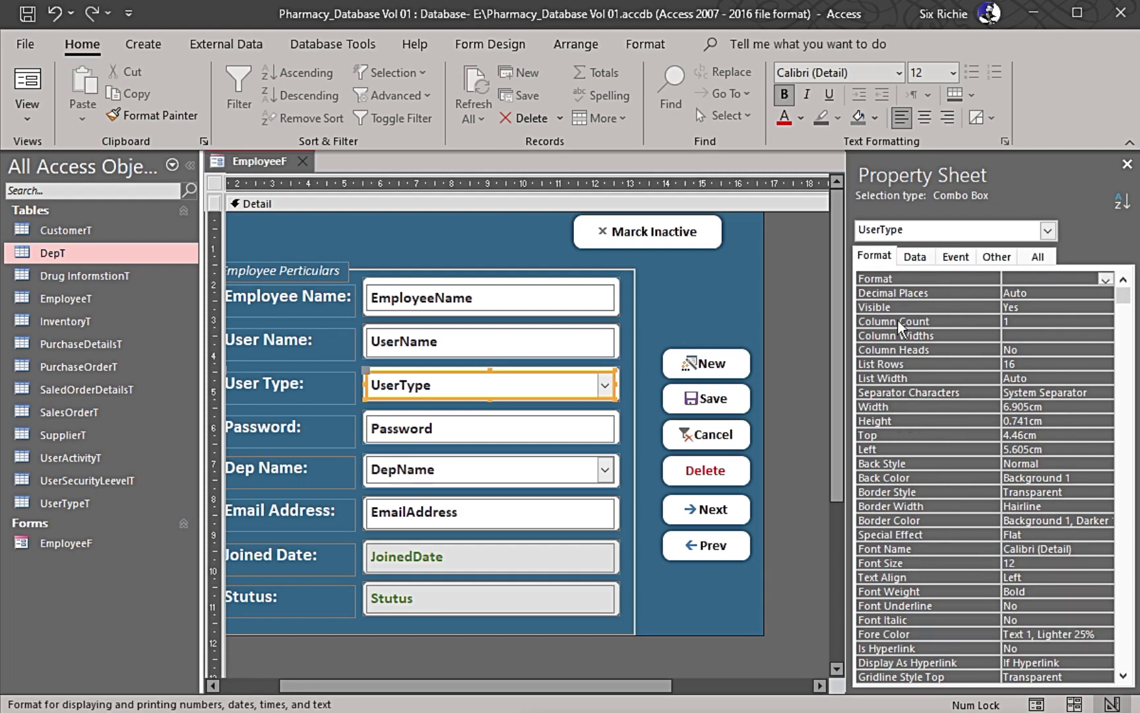
{"action": "double_click", "coordinate": [1006, 321]}
{"action": "type", "text": "2"}
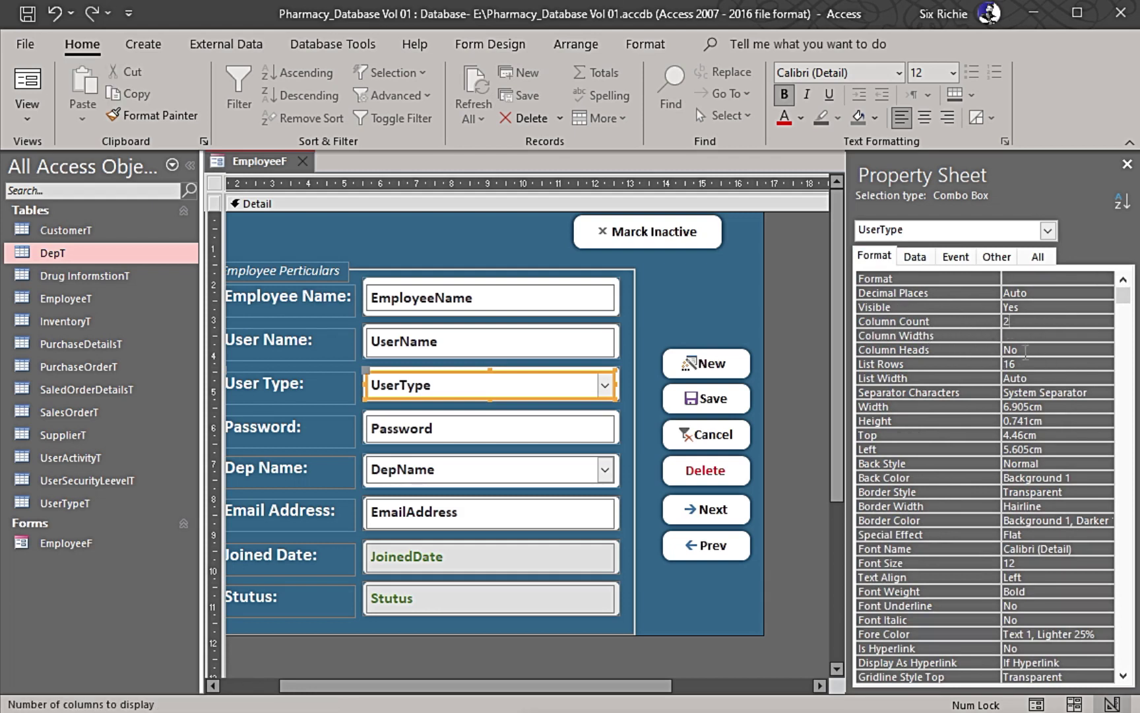
{"action": "left_click", "coordinate": [1022, 332]}
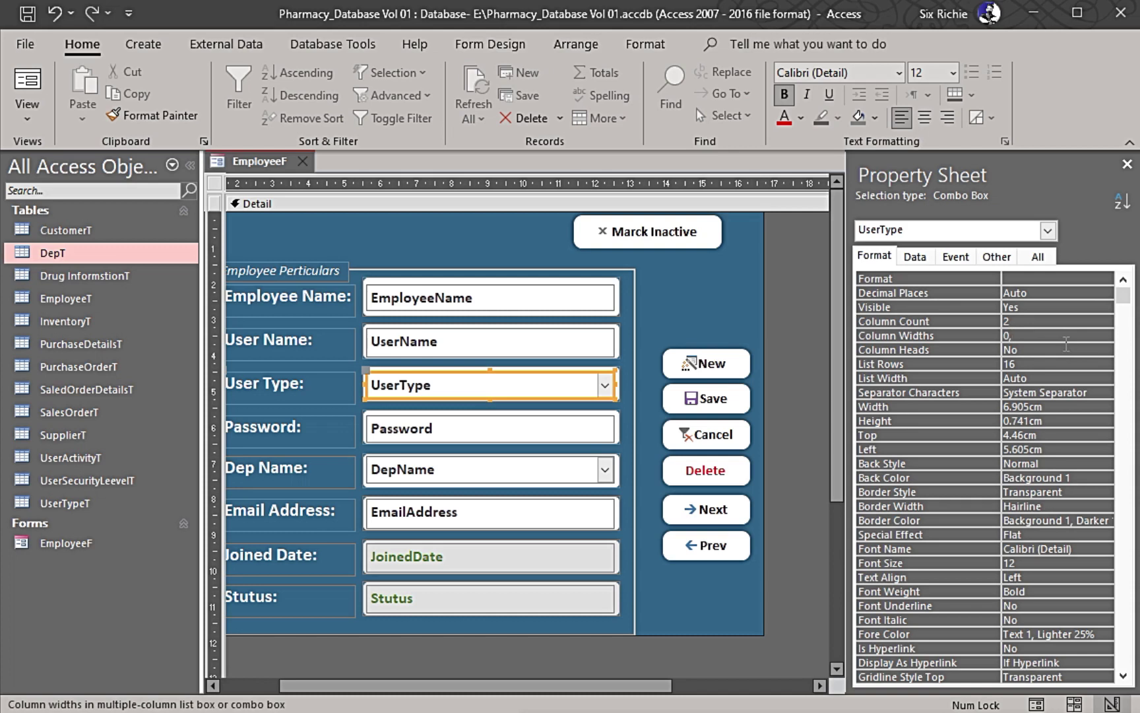
{"action": "left_click", "coordinate": [1016, 420]}
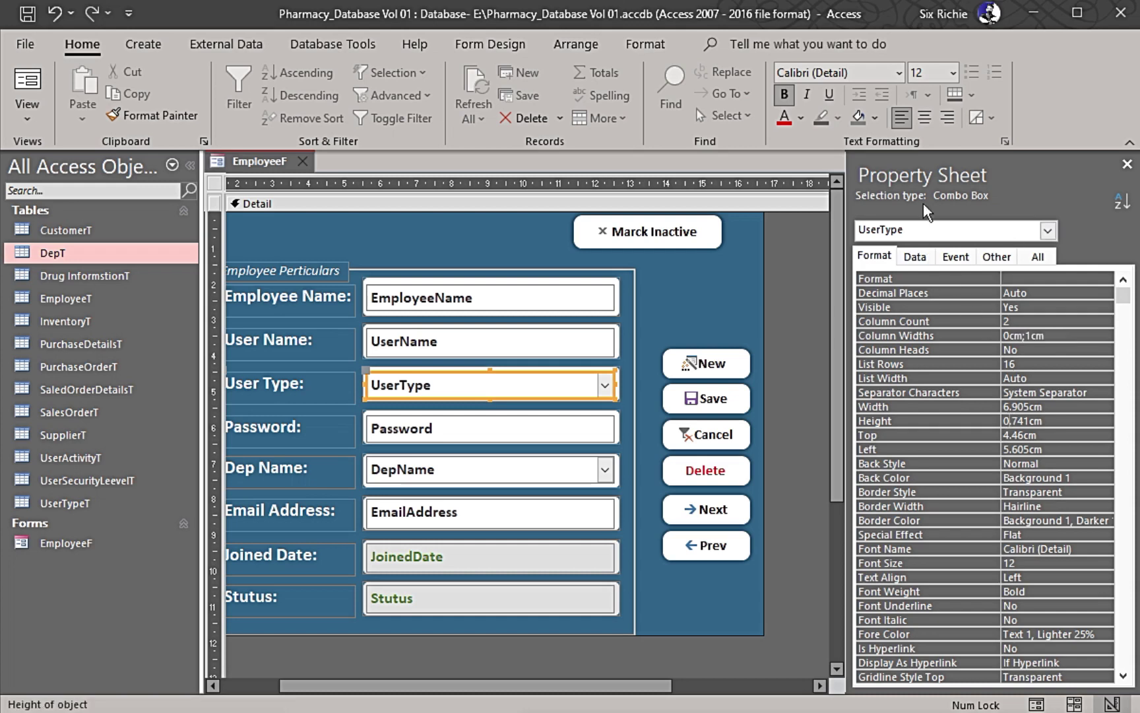
Show the Employee Registration form in Form View and choose Pharmacist as the User Type.
{"action": "right_click", "coordinate": [257, 173]}
{"action": "left_click", "coordinate": [297, 201]}
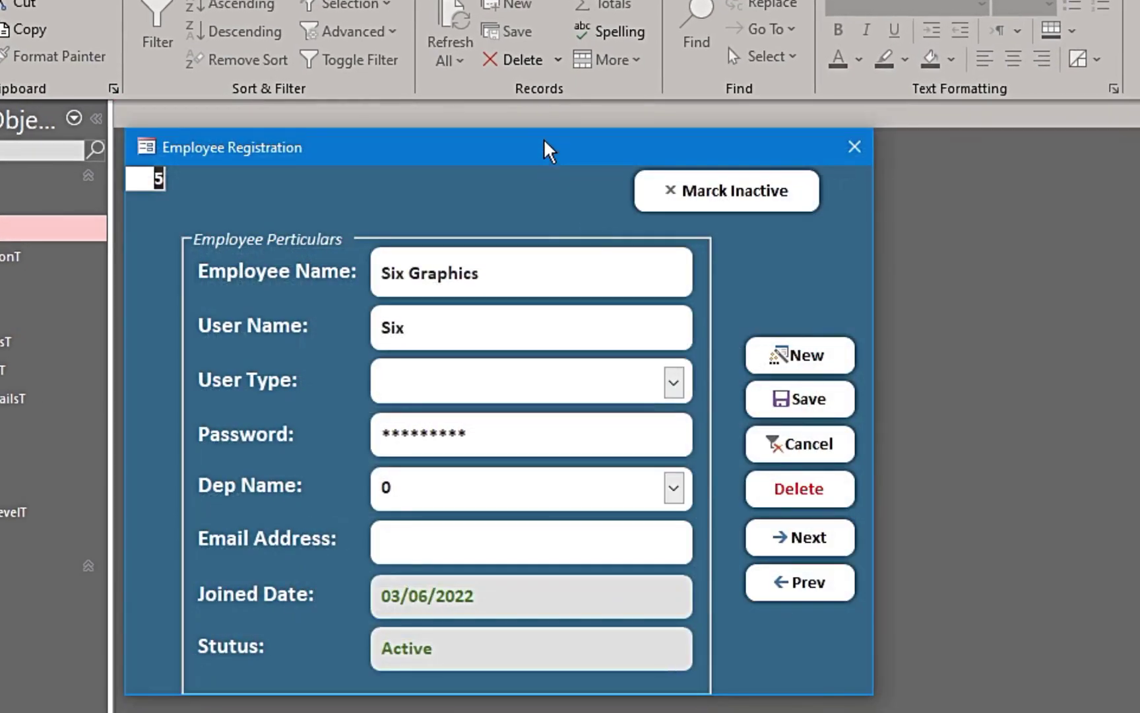
{"action": "left_click_drag", "start_coordinate": [547, 183], "coordinate": [575, 180]}
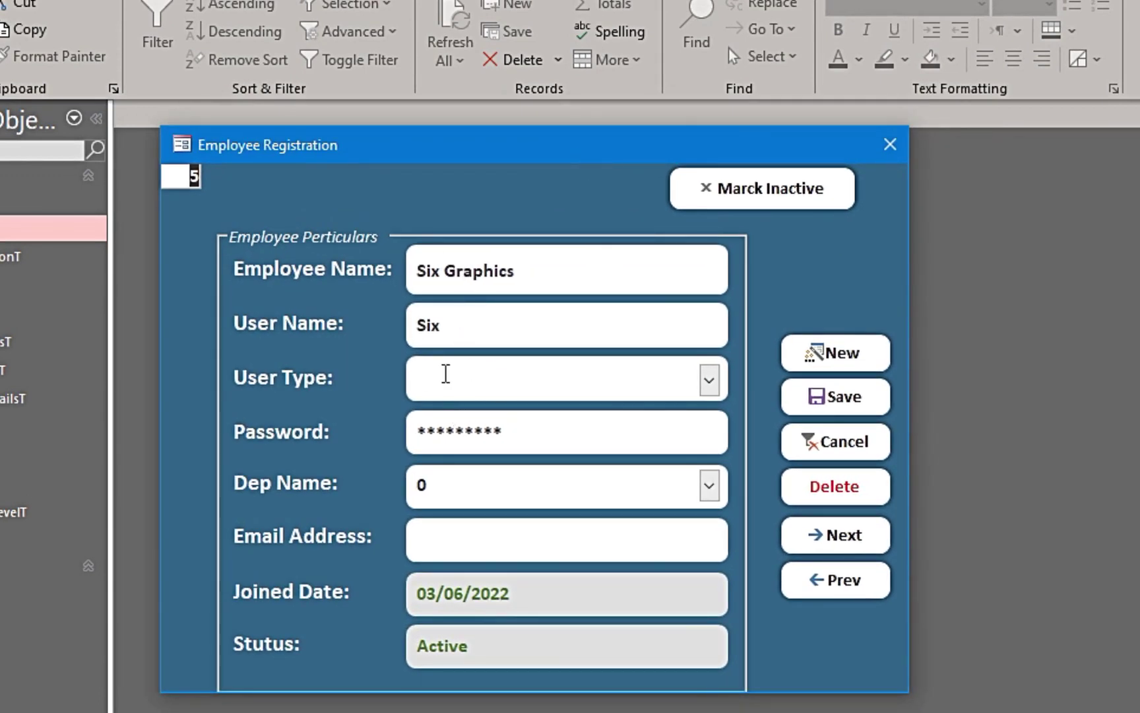
{"action": "left_click", "coordinate": [709, 381]}
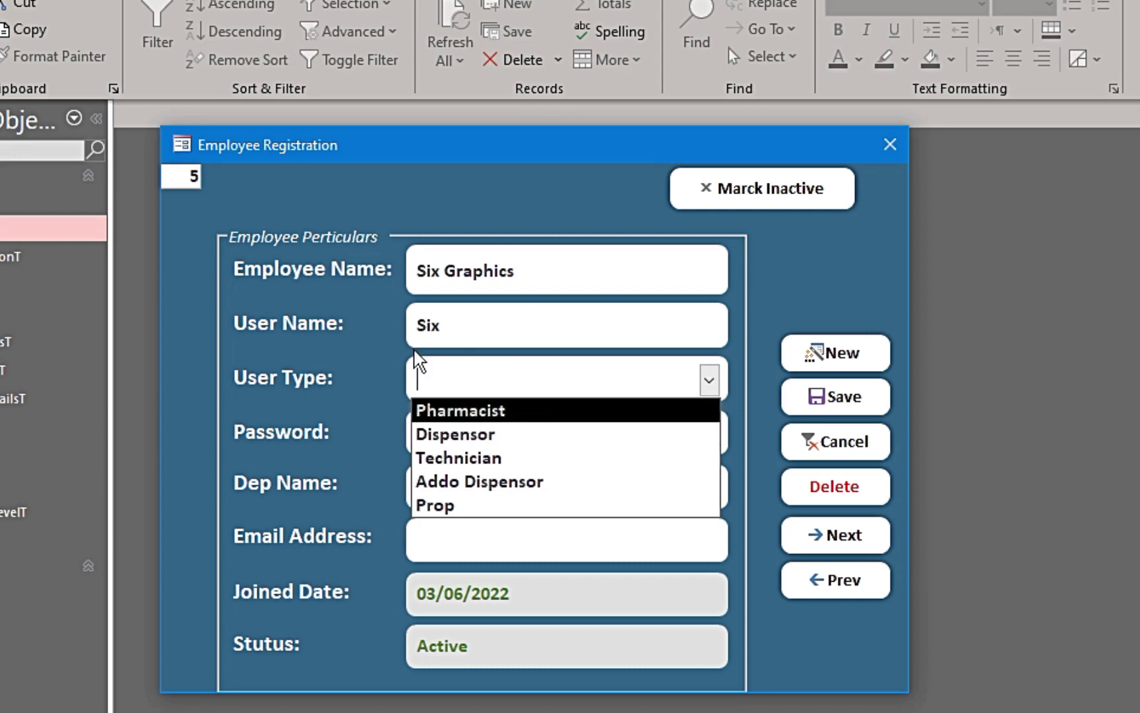
{"action": "left_click", "coordinate": [471, 411]}
{"action": "left_click", "coordinate": [526, 369]}
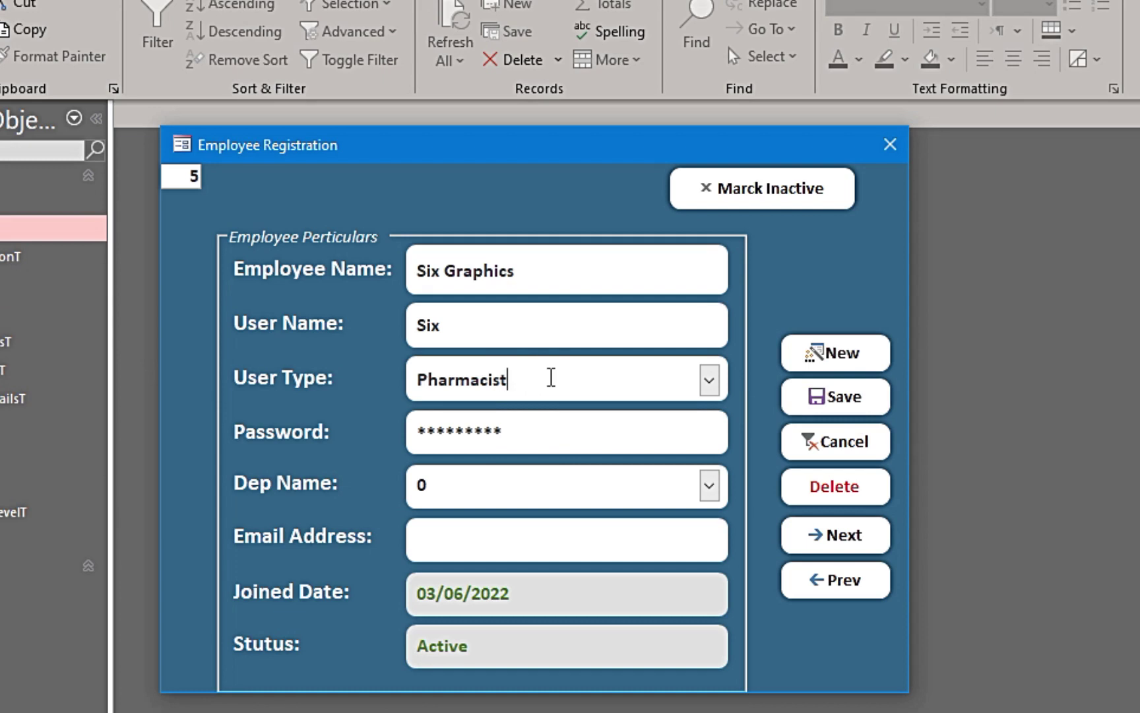
Return the form to Design View and open the Query Builder for the DepName combo box's Row Source.
{"action": "left_click", "coordinate": [478, 492]}
{"action": "right_click", "coordinate": [557, 163]}
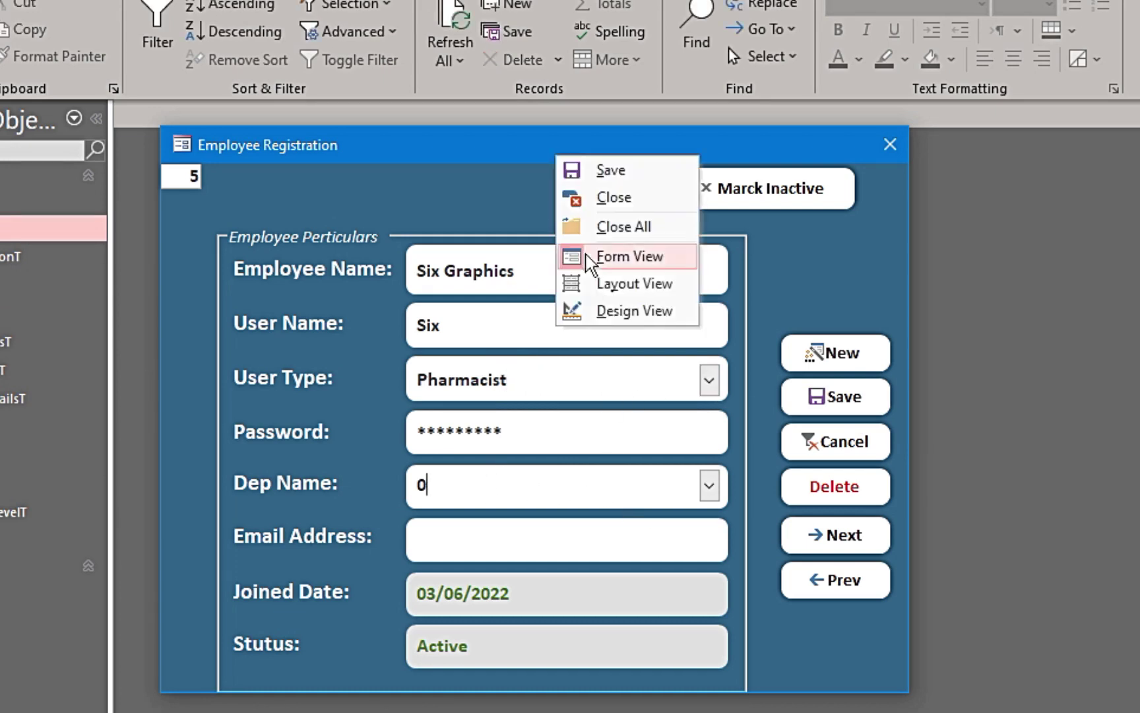
{"action": "left_click", "coordinate": [607, 310]}
{"action": "scroll", "coordinate": [395, 448], "scroll_direction": "down", "scroll_amount": 1}
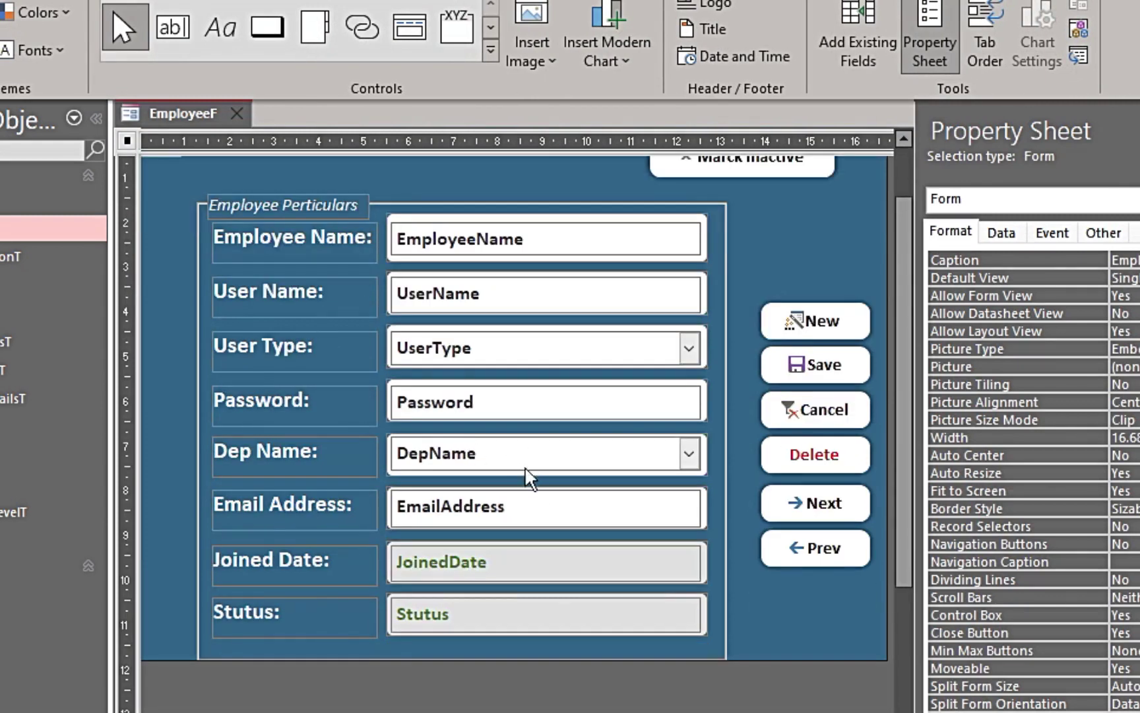
{"action": "left_click", "coordinate": [516, 455]}
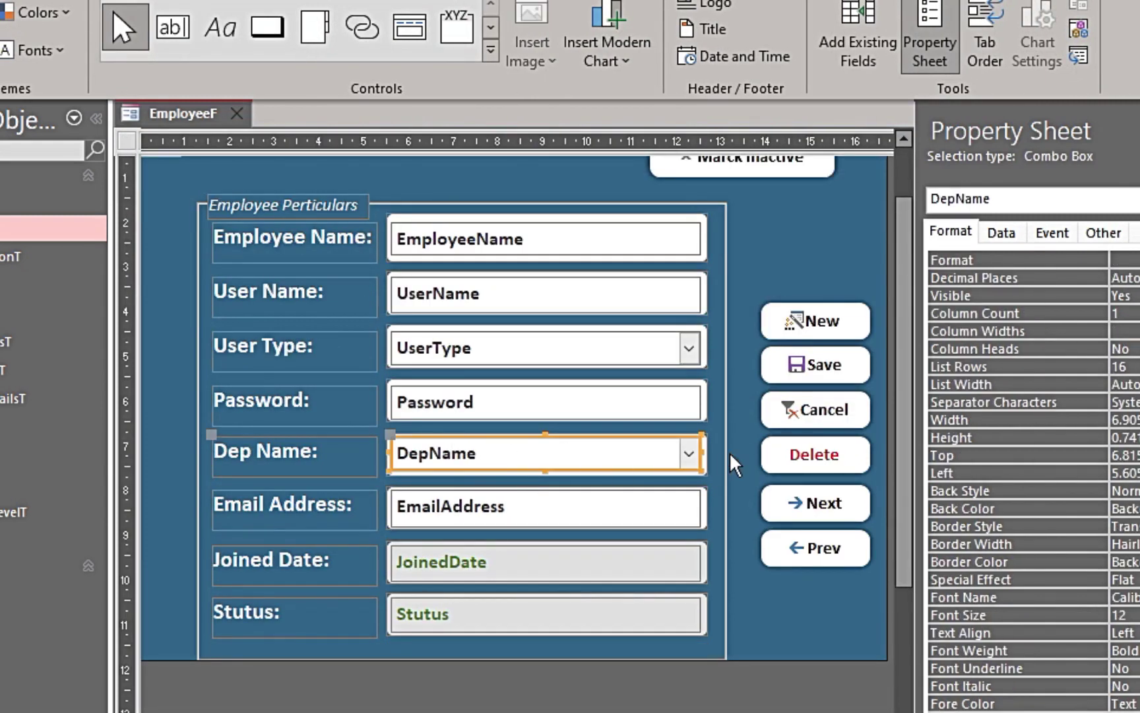
{"action": "left_click", "coordinate": [1002, 232]}
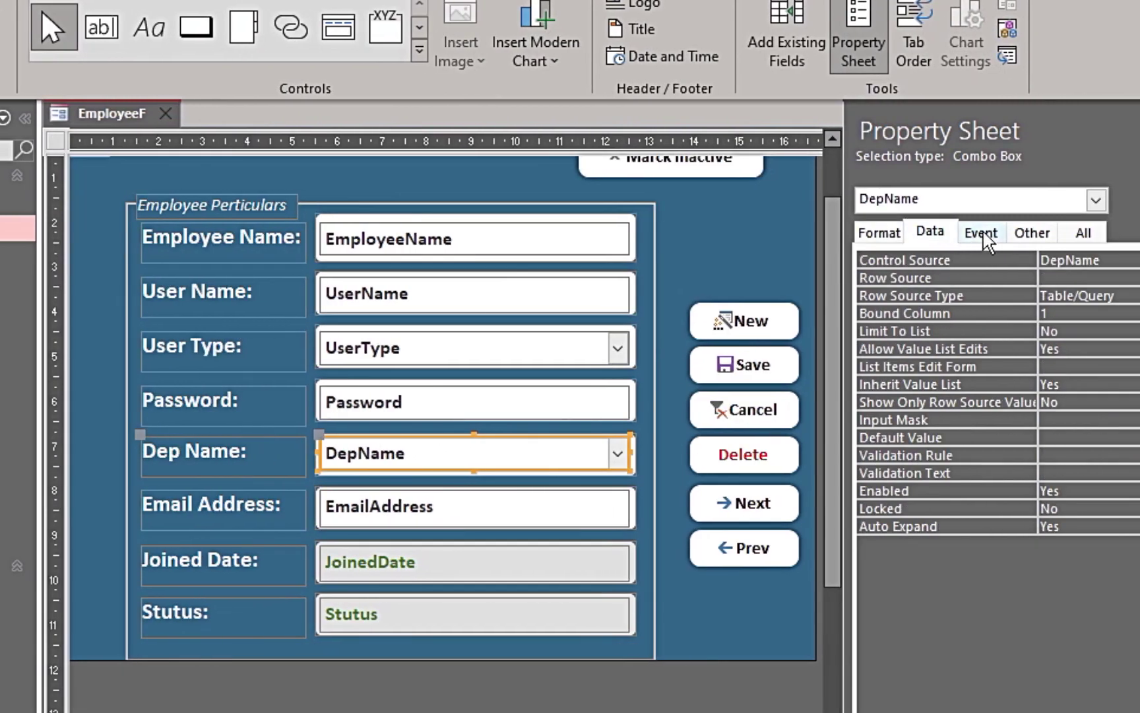
{"action": "left_click", "coordinate": [1052, 231]}
{"action": "left_click", "coordinate": [931, 233]}
{"action": "left_click", "coordinate": [1138, 278]}
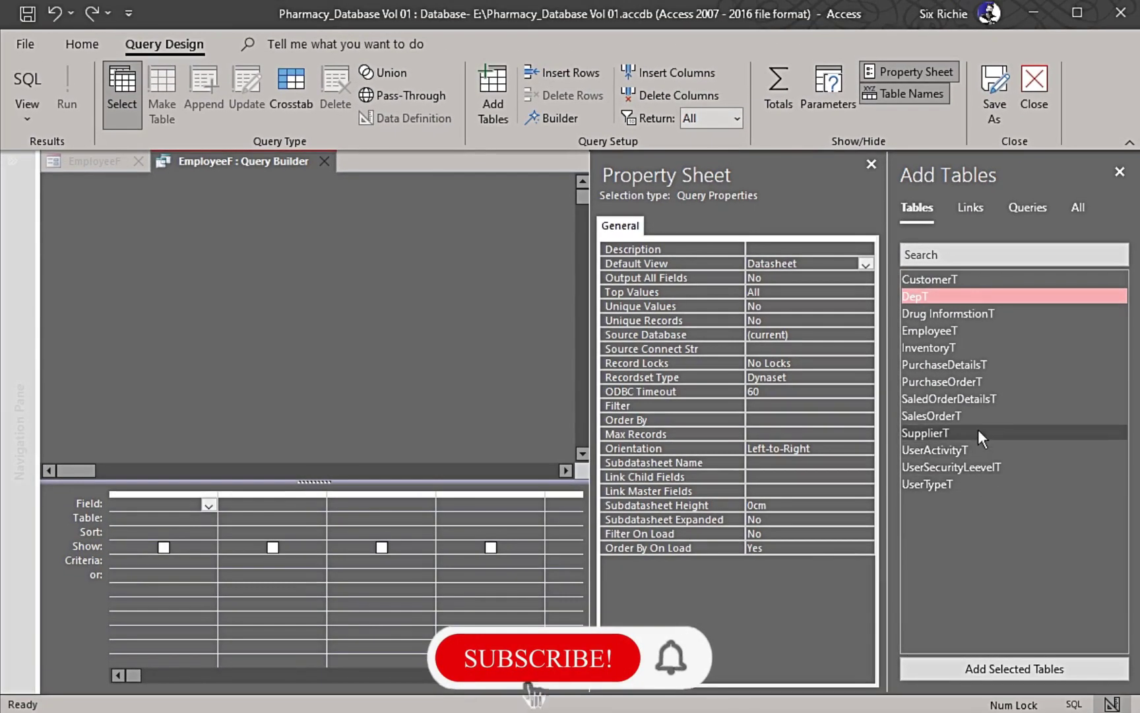
Build the DepName row source query from the UserTypeT table with the UserTypeID and UserType fields and close the Query Builder.
{"action": "left_click", "coordinate": [975, 479]}
{"action": "left_click_drag", "start_coordinate": [992, 489], "coordinate": [288, 321]}
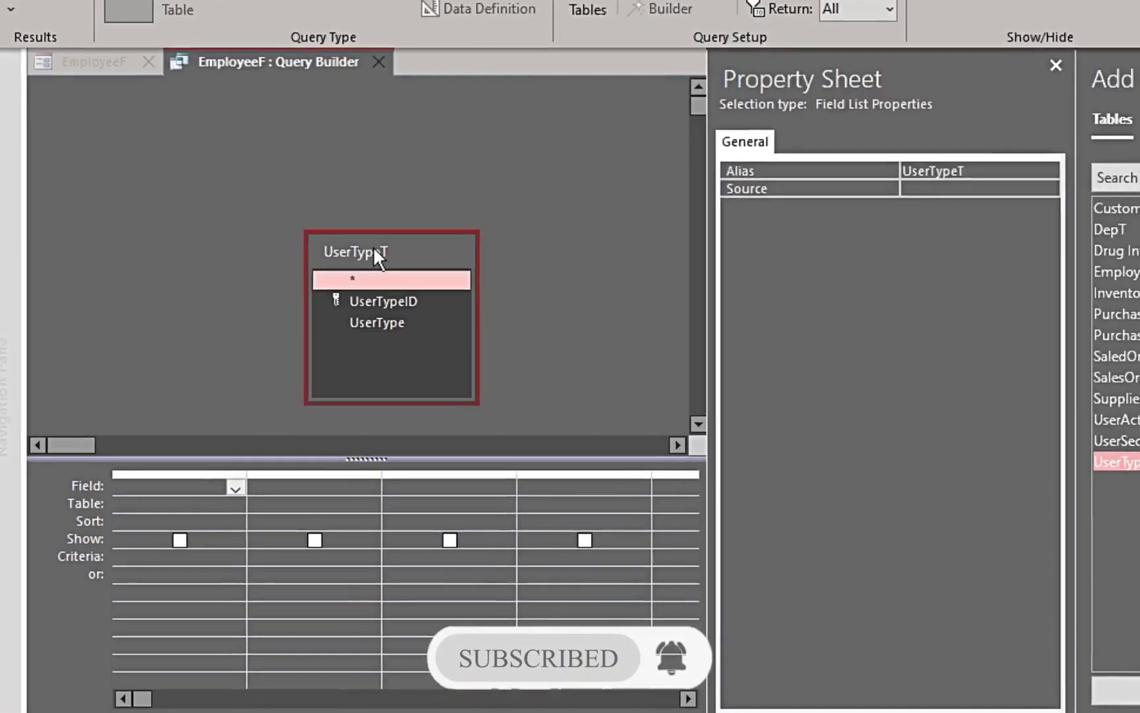
{"action": "left_click_drag", "start_coordinate": [374, 248], "coordinate": [246, 125]}
{"action": "double_click", "coordinate": [256, 177]}
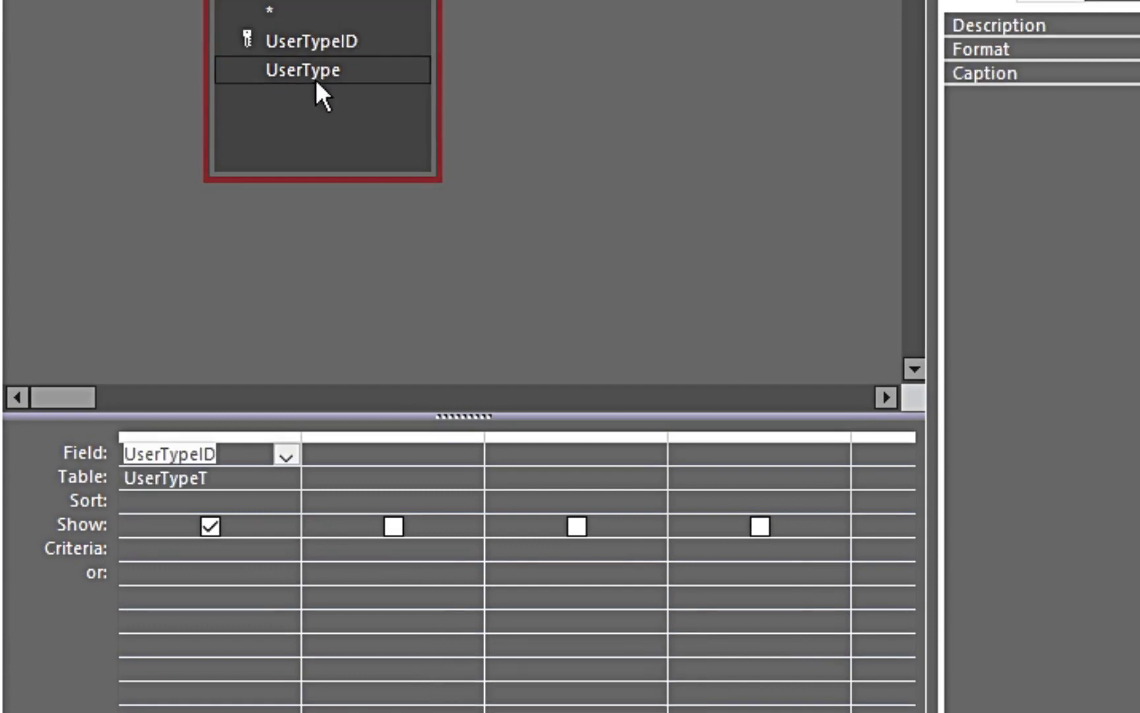
{"action": "double_click", "coordinate": [316, 72]}
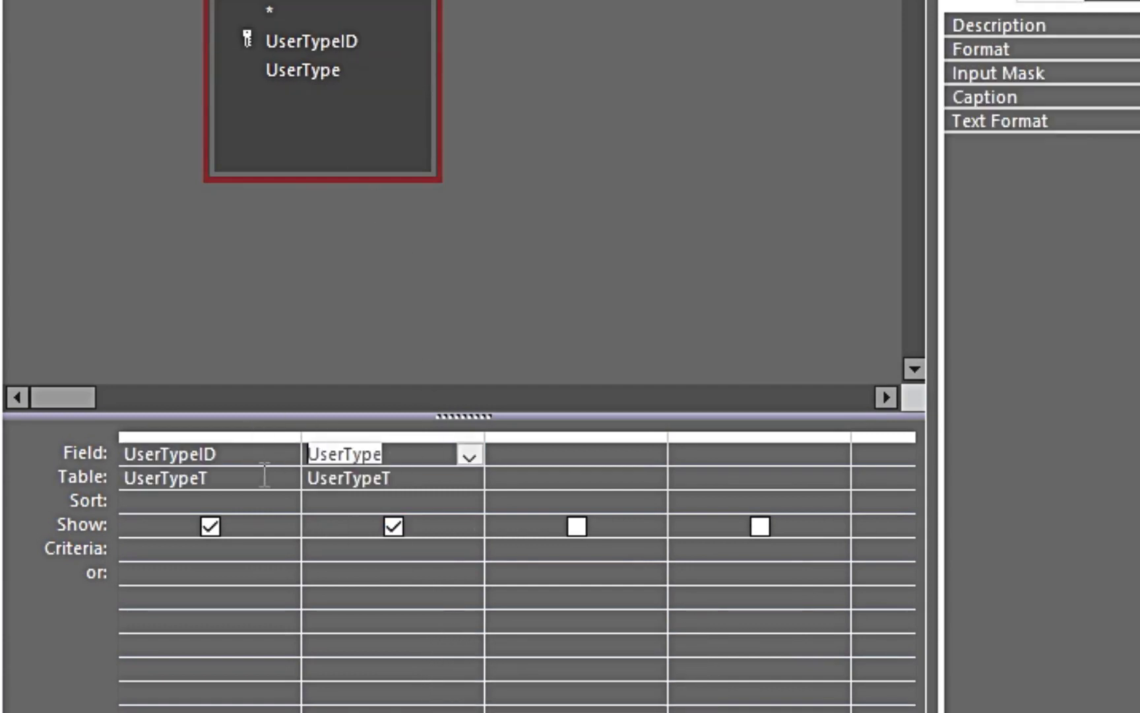
{"action": "right_click", "coordinate": [306, 80]}
{"action": "left_click", "coordinate": [364, 125]}
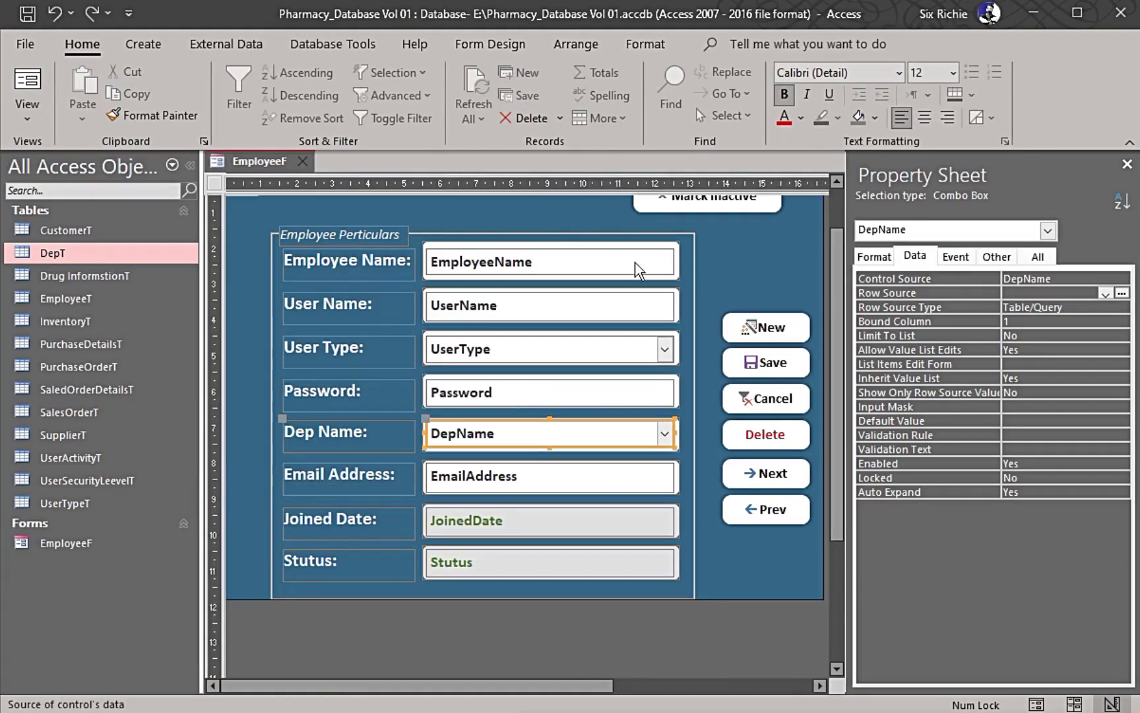
Set the DepName combo box's column count to 2 and its column widths to 0cm;1cm.
{"action": "left_click", "coordinate": [874, 257]}
{"action": "left_click", "coordinate": [912, 322]}
{"action": "type", "text": "2"}
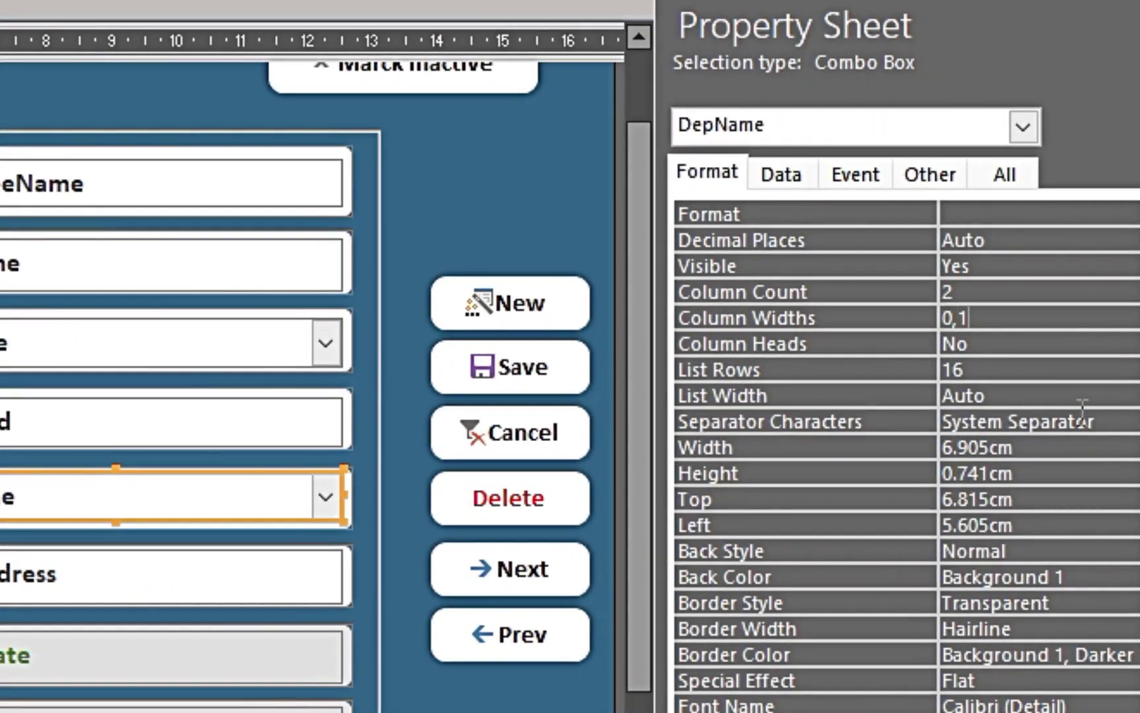
{"action": "type", "text": "0,1"}
{"action": "left_click", "coordinate": [992, 369]}
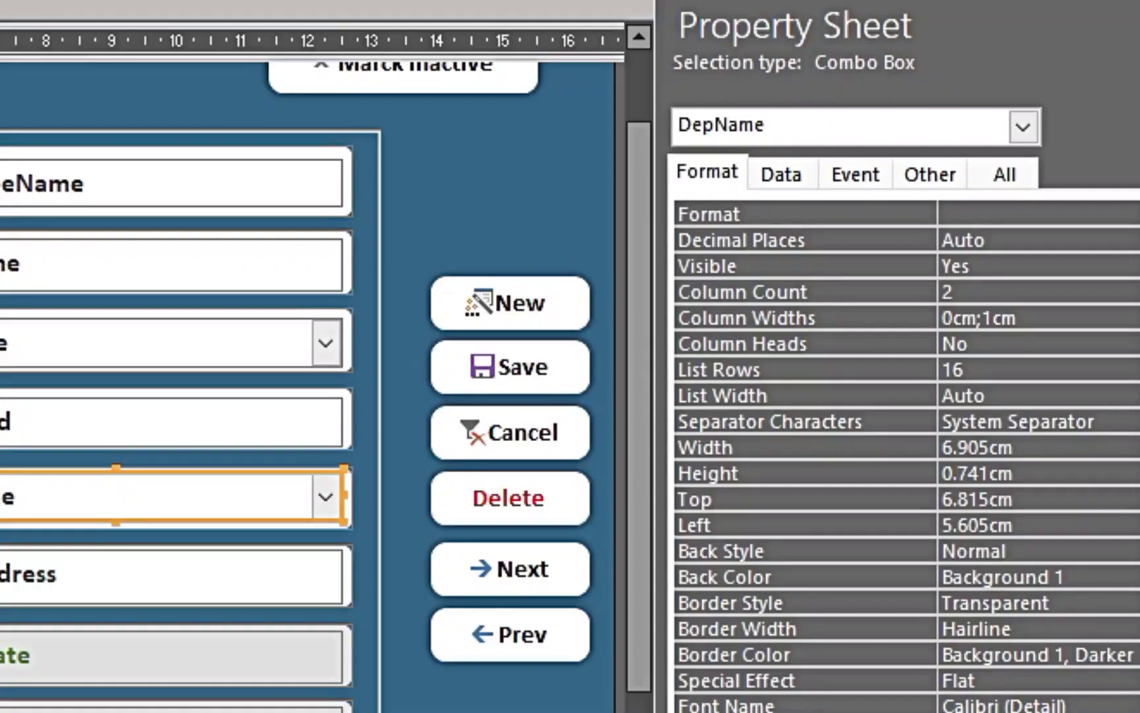
Show the Employee Registration form in Form View and choose Adim as the Dep Name.
{"action": "left_click", "coordinate": [27, 79]}
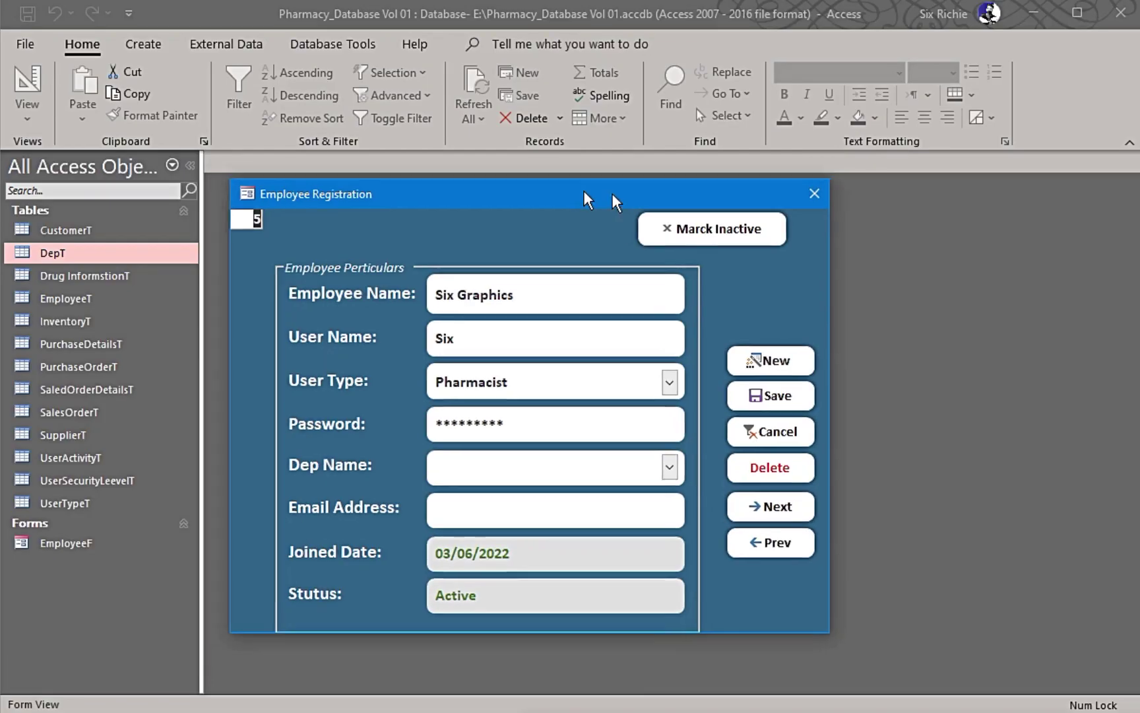
{"action": "left_click_drag", "start_coordinate": [612, 196], "coordinate": [611, 157]}
{"action": "left_click", "coordinate": [670, 427]}
{"action": "left_click", "coordinate": [499, 452]}
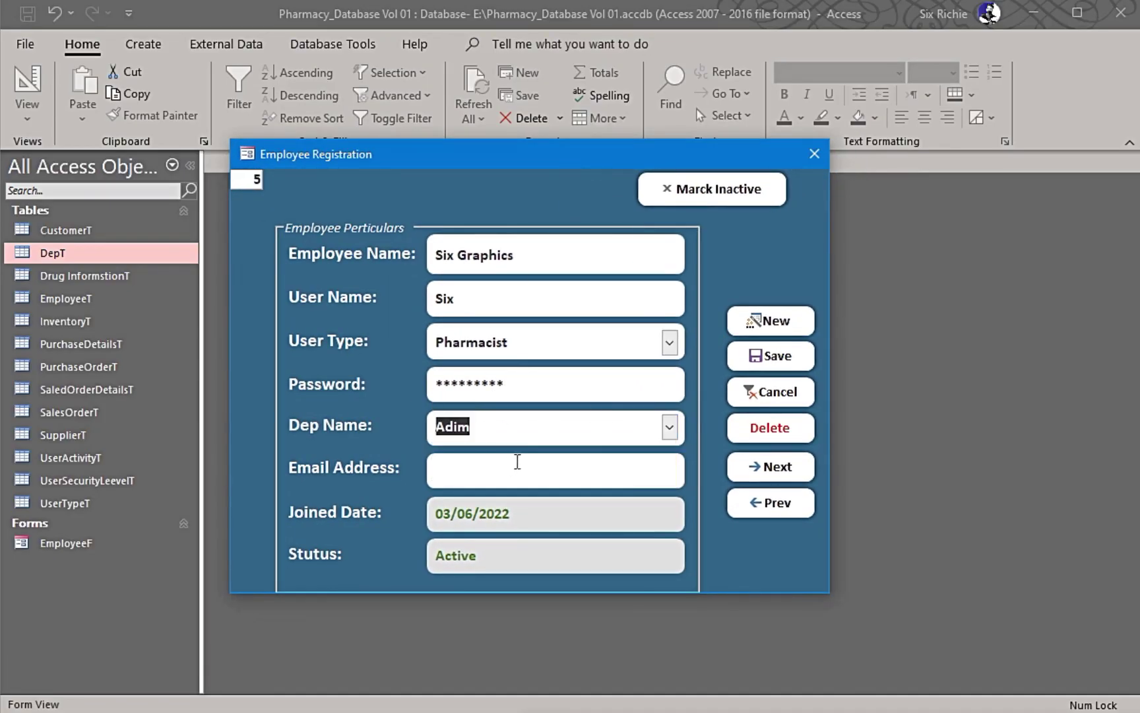
{"action": "left_click", "coordinate": [518, 480]}
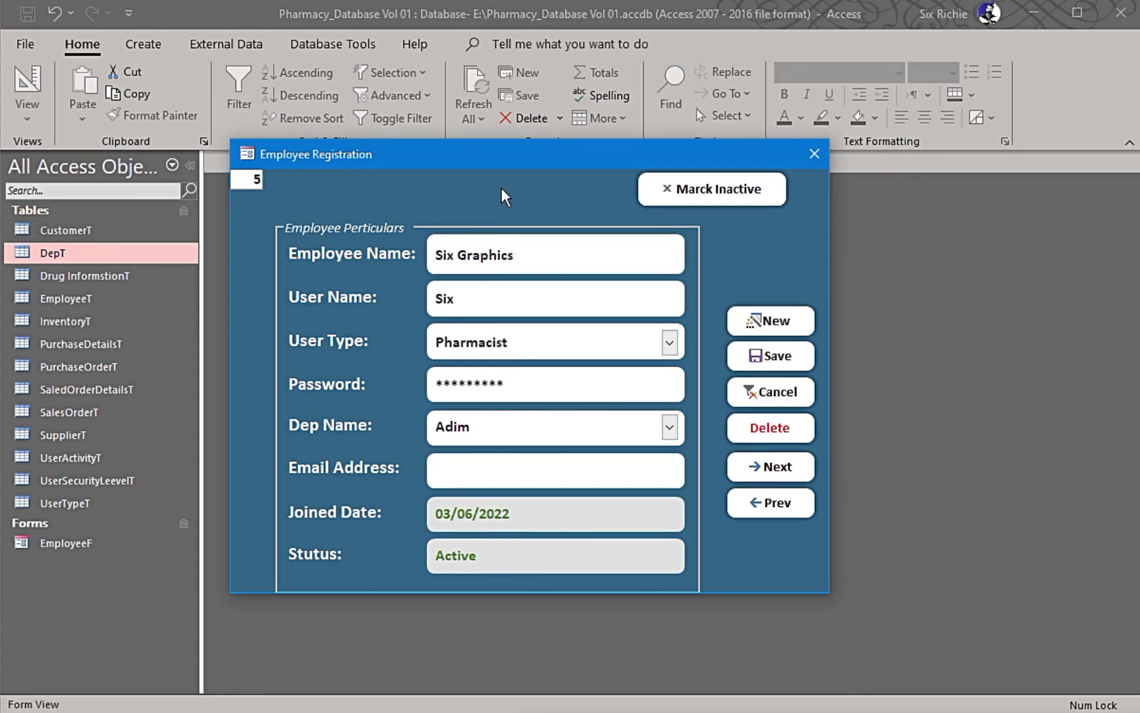
{"action": "left_click_drag", "start_coordinate": [511, 157], "coordinate": [589, 187]}
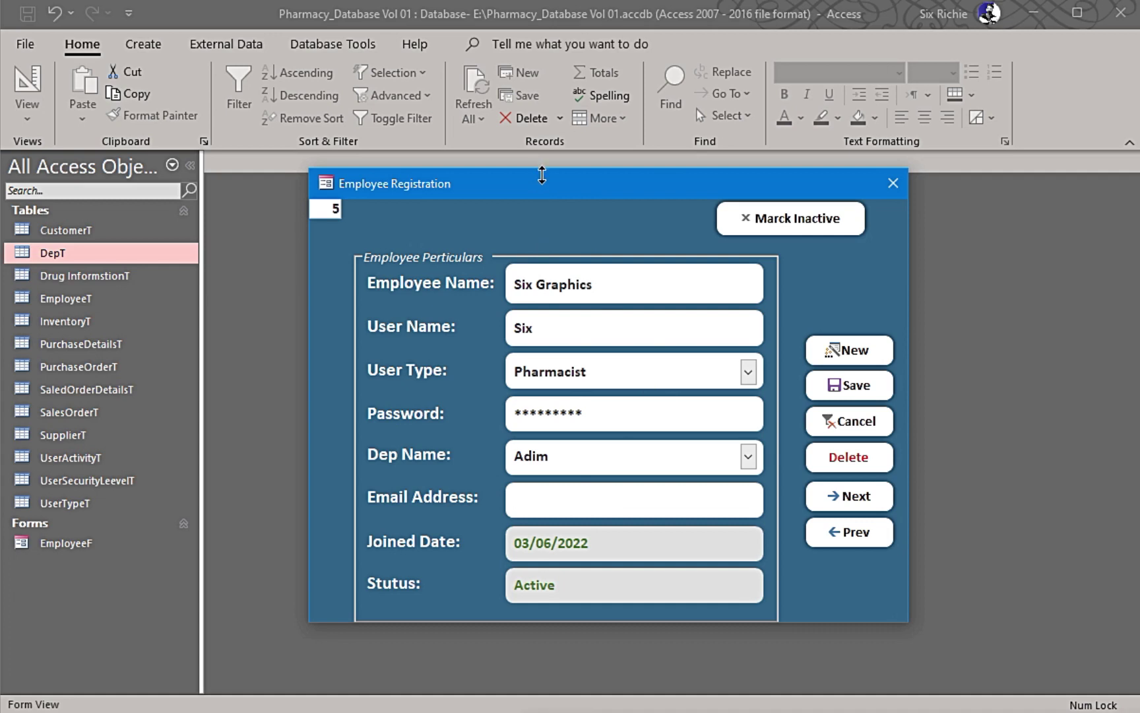
{"action": "left_click_drag", "start_coordinate": [546, 191], "coordinate": [515, 192]}
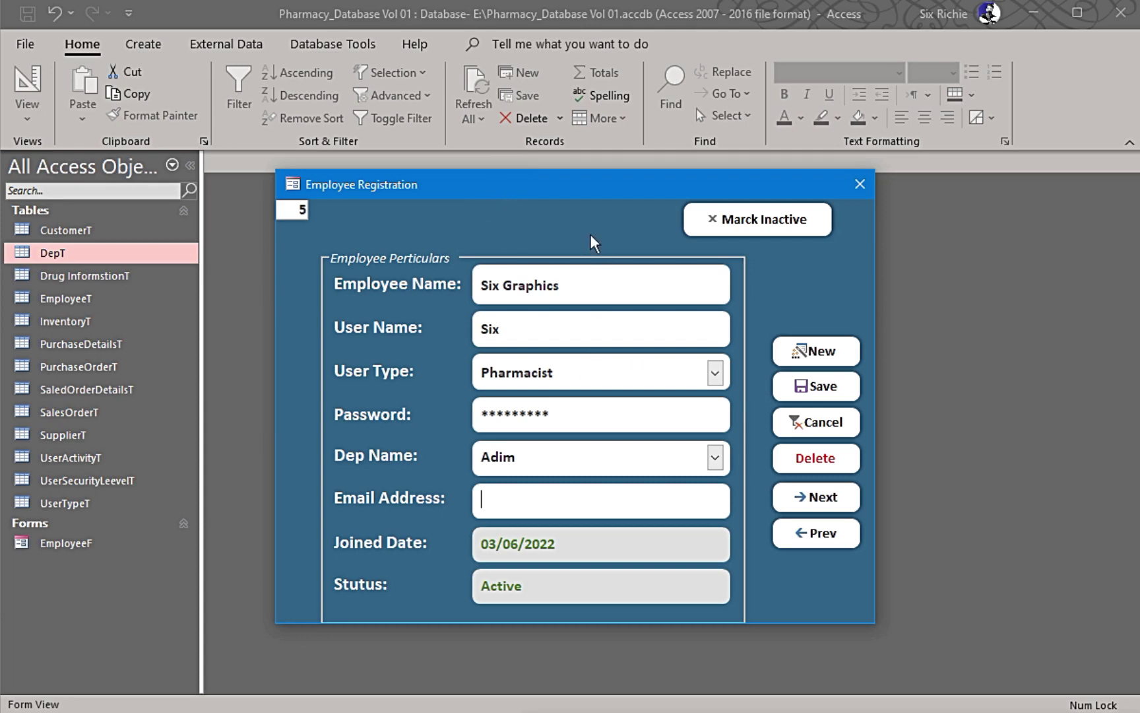
{"action": "left_click_drag", "start_coordinate": [531, 190], "coordinate": [526, 209]}
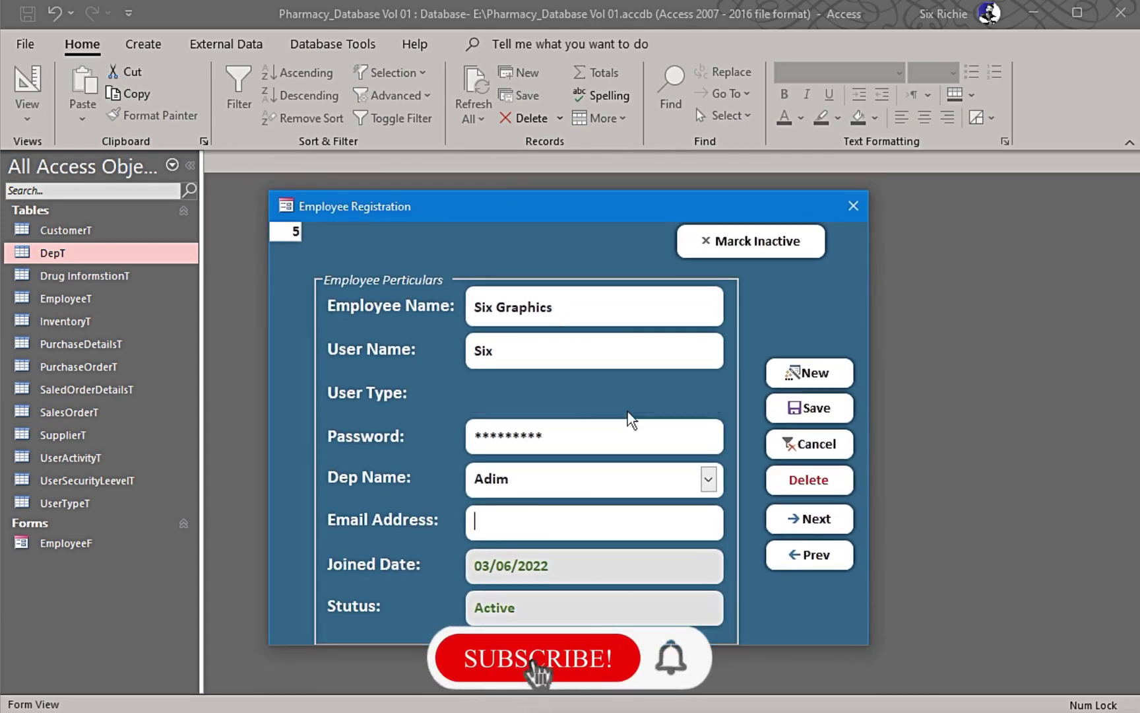